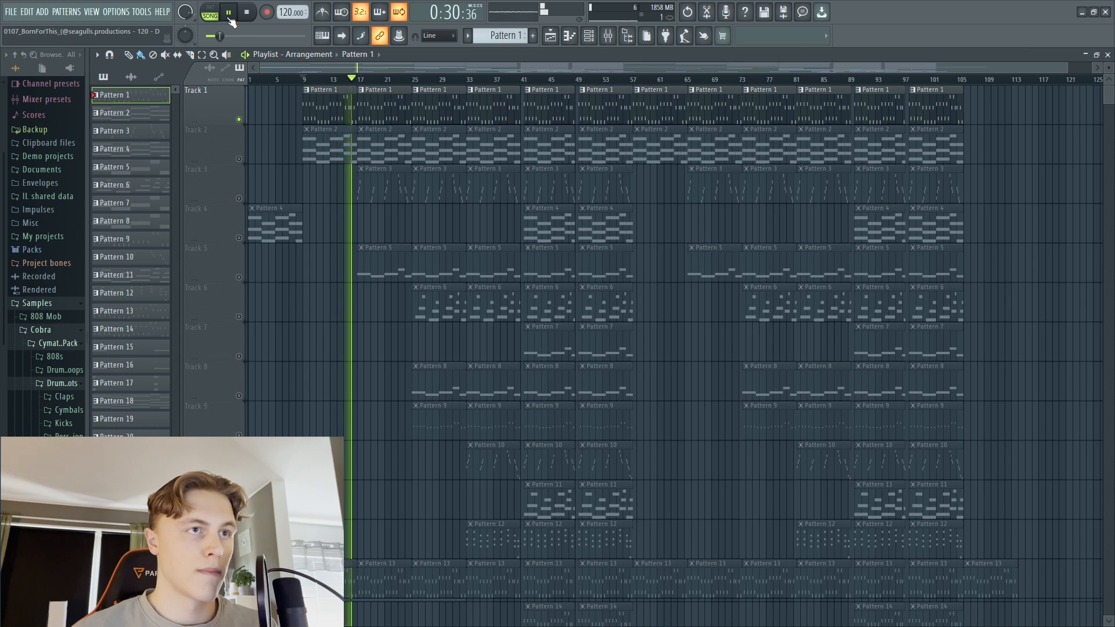
# Step: Pause playback and try stacking F#6 and A#6 over Pattern 1's bar 1 note, and F6 and G#6 over bar 3, removing all four
pyautogui.click(230, 18)
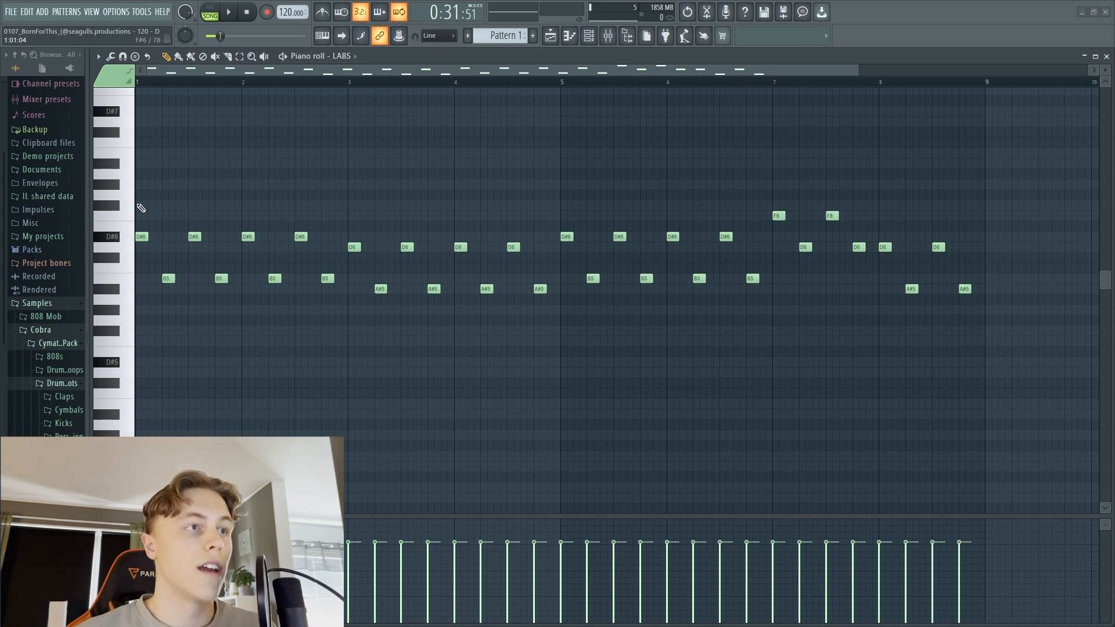
pyautogui.click(142, 205)
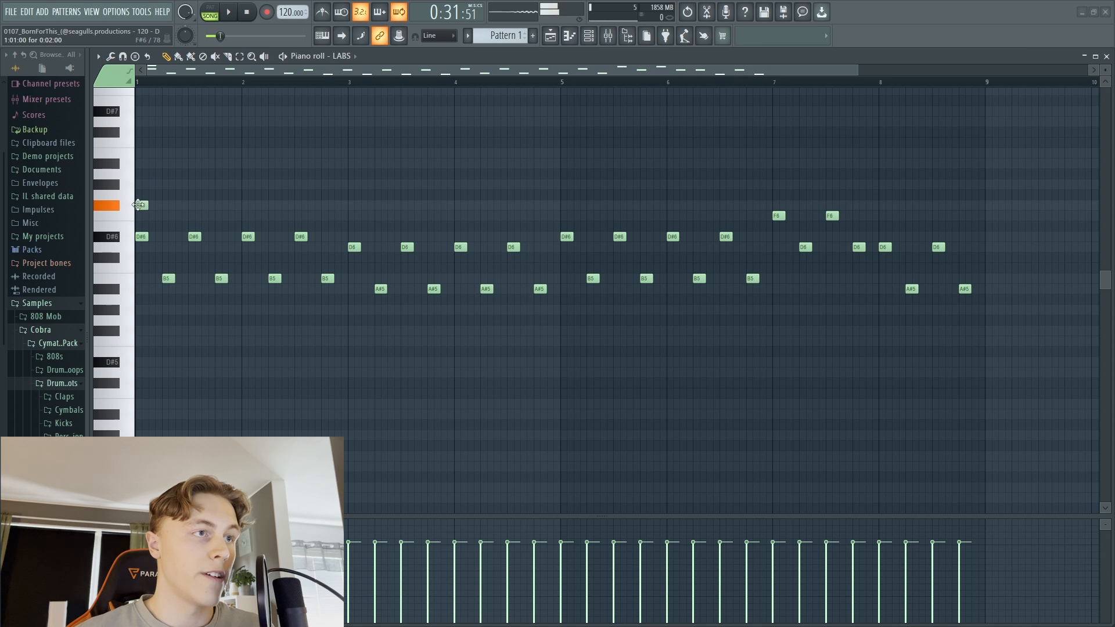
pyautogui.click(141, 165)
pyautogui.rightClick(143, 163)
pyautogui.rightClick(144, 203)
pyautogui.click(352, 216)
pyautogui.click(350, 183)
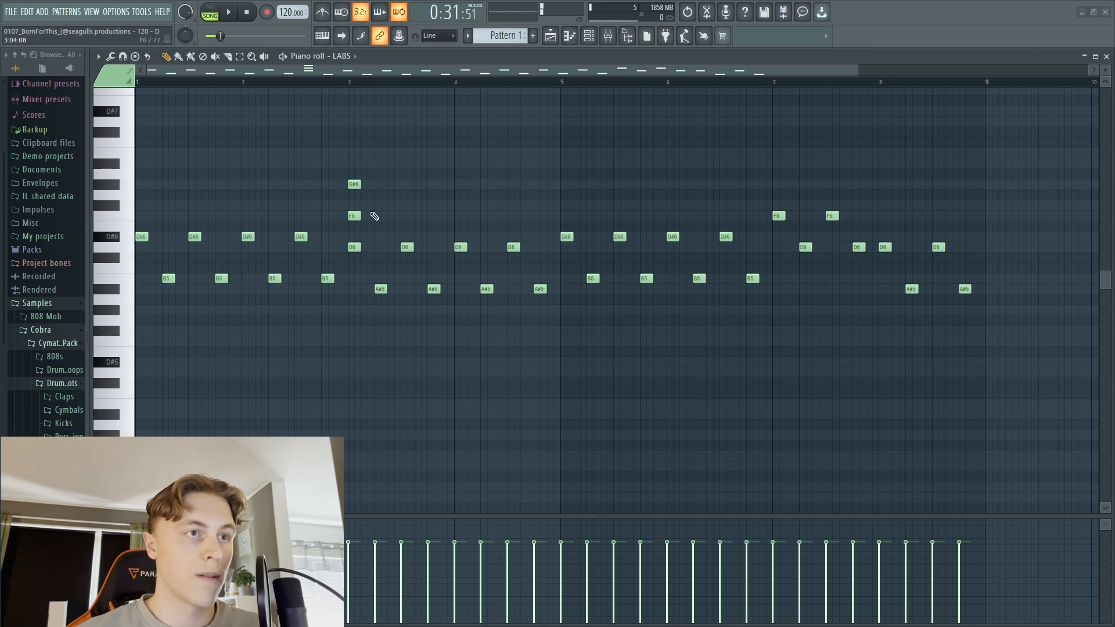
pyautogui.rightClick(354, 186)
pyautogui.rightClick(355, 216)
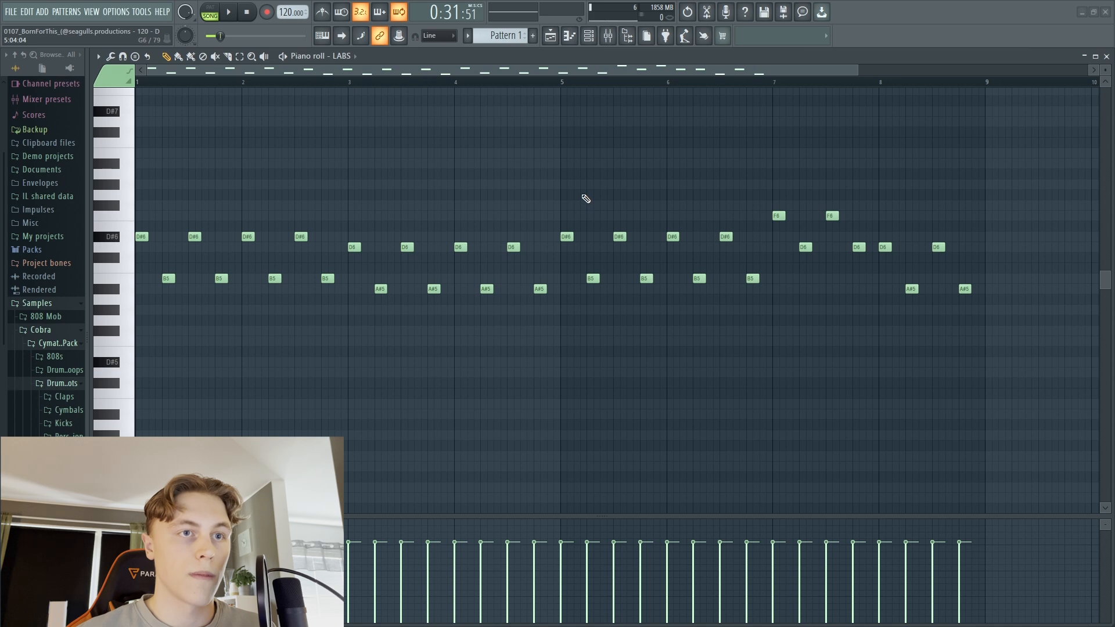
# Step: Try stacking F#6 and A#6 over the first note of bar 5, and G#6 and B6 over bar 7, removing all four
pyautogui.click(565, 206)
pyautogui.click(566, 164)
pyautogui.rightClick(569, 165)
pyautogui.rightClick(570, 205)
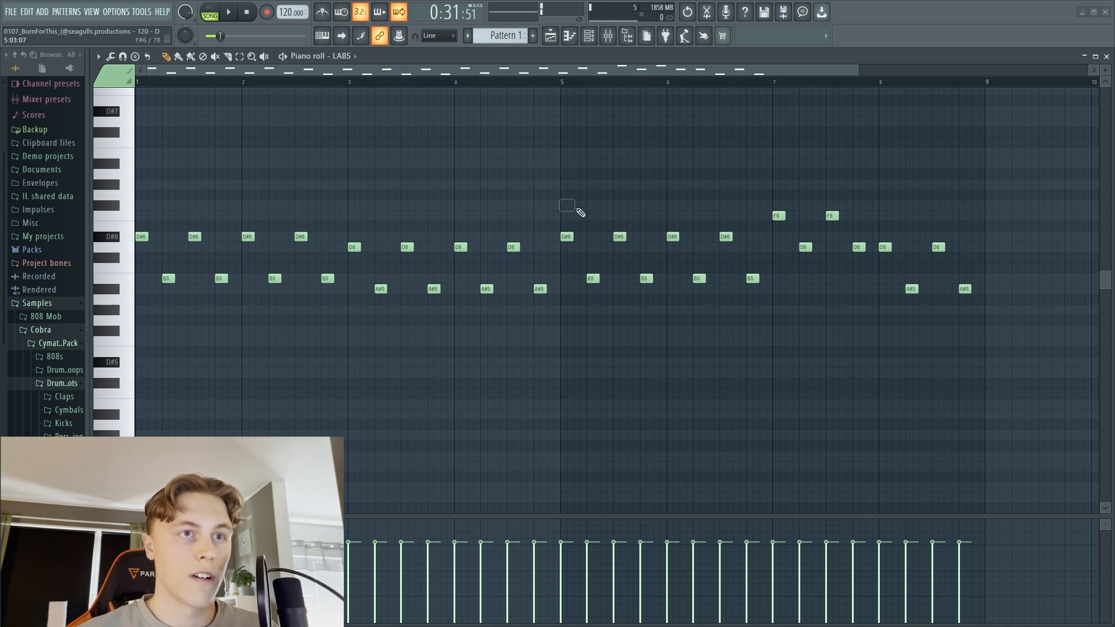
pyautogui.click(779, 184)
pyautogui.click(778, 154)
pyautogui.rightClick(779, 153)
pyautogui.rightClick(778, 184)
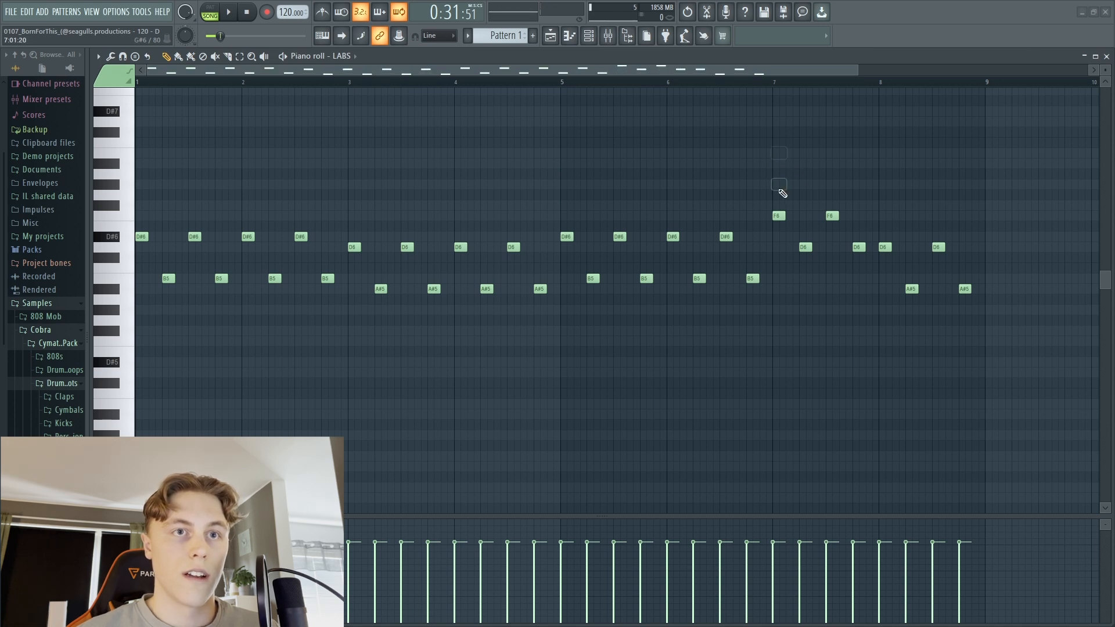
# Step: Try chord notes F#6, F6, A#6 and G#6 above the first D6 of bar 8, removing each one
pyautogui.click(883, 205)
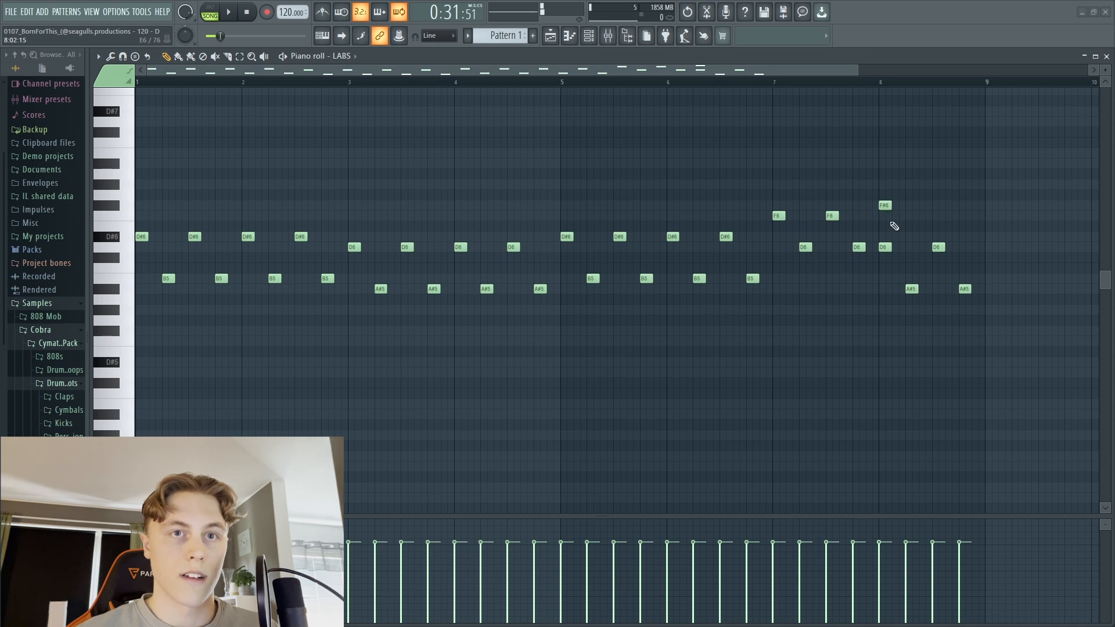
pyautogui.rightClick(881, 205)
pyautogui.click(884, 215)
pyautogui.click(884, 163)
pyautogui.rightClick(884, 164)
pyautogui.click(884, 184)
pyautogui.rightClick(886, 184)
pyautogui.rightClick(884, 216)
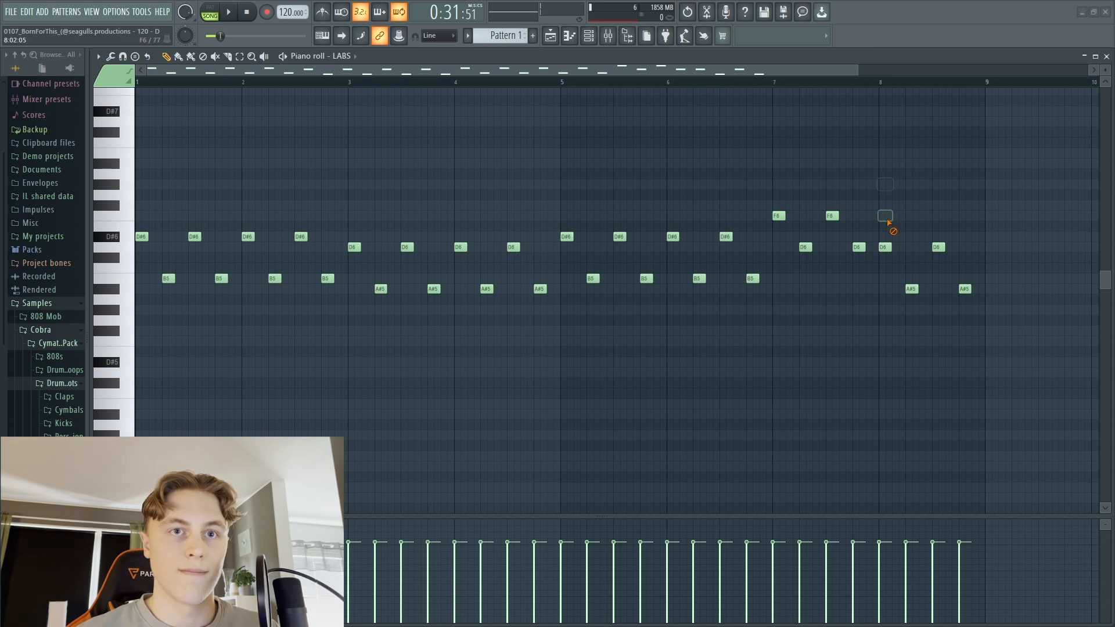
# Step: Play Pattern 1 on its own, and play the song's selected section from bar 49 to 57 with Tracks 1 and 2 enabled
pyautogui.click(247, 12)
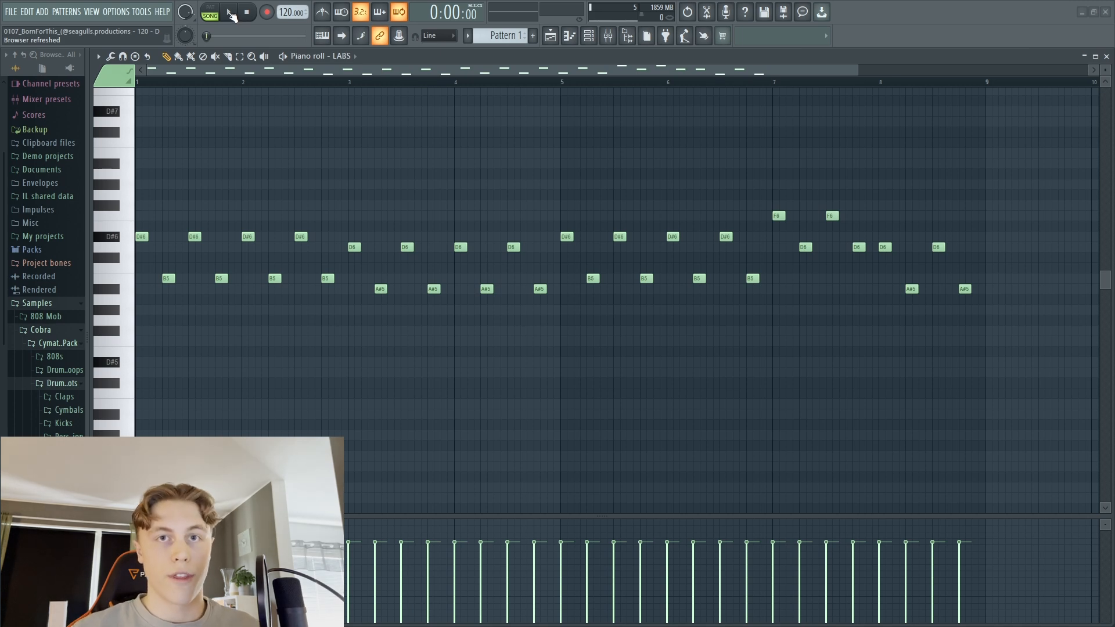
pyautogui.click(231, 13)
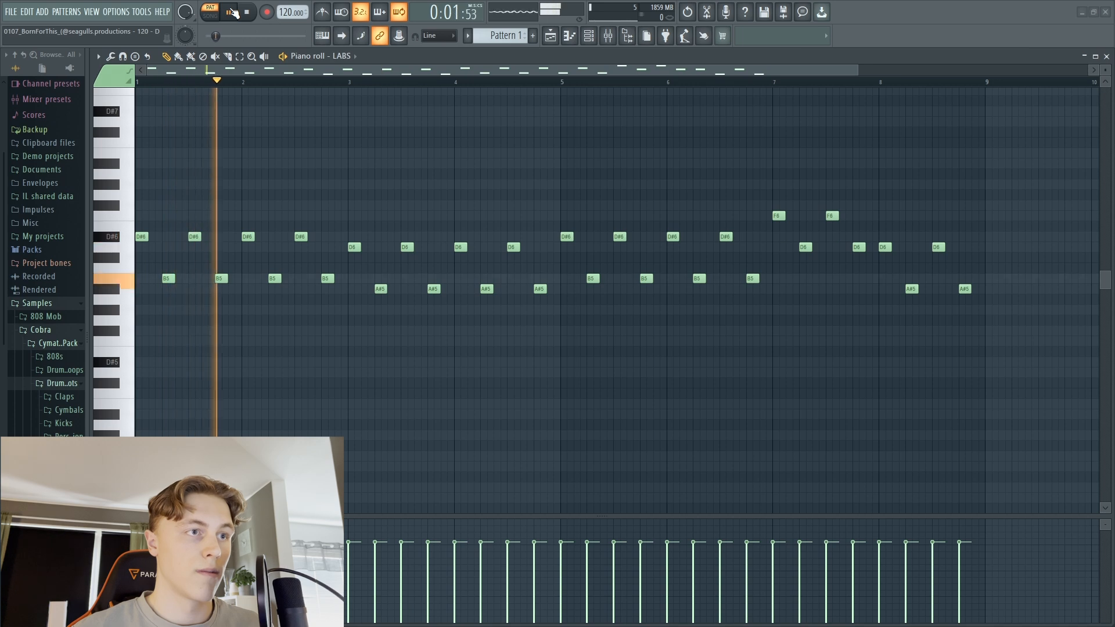
pyautogui.click(233, 13)
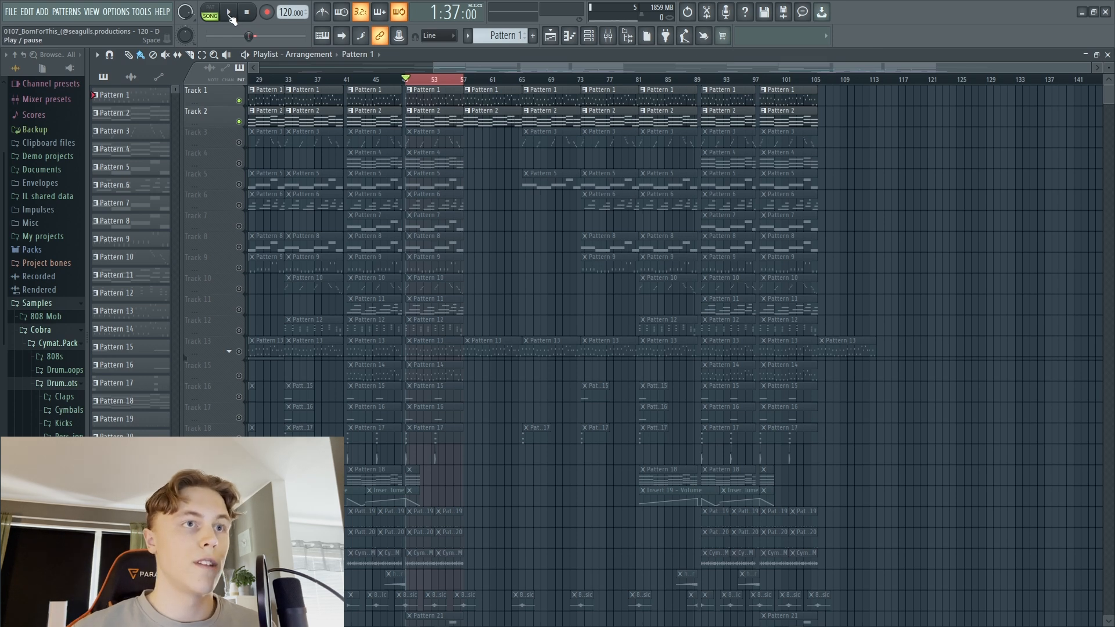
pyautogui.click(230, 13)
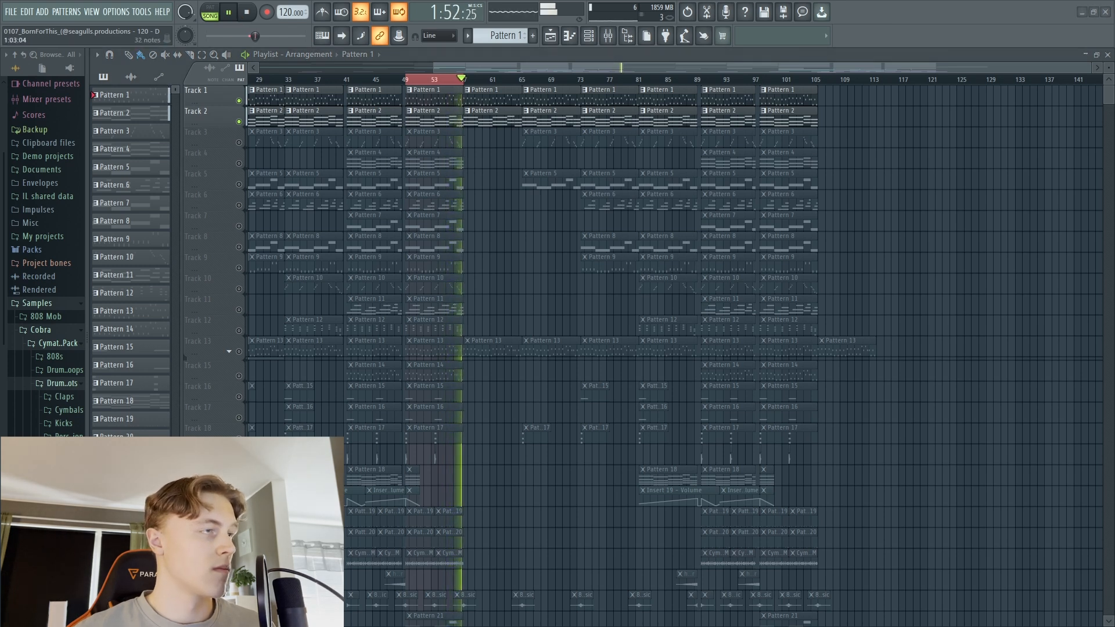
pyautogui.click(231, 10)
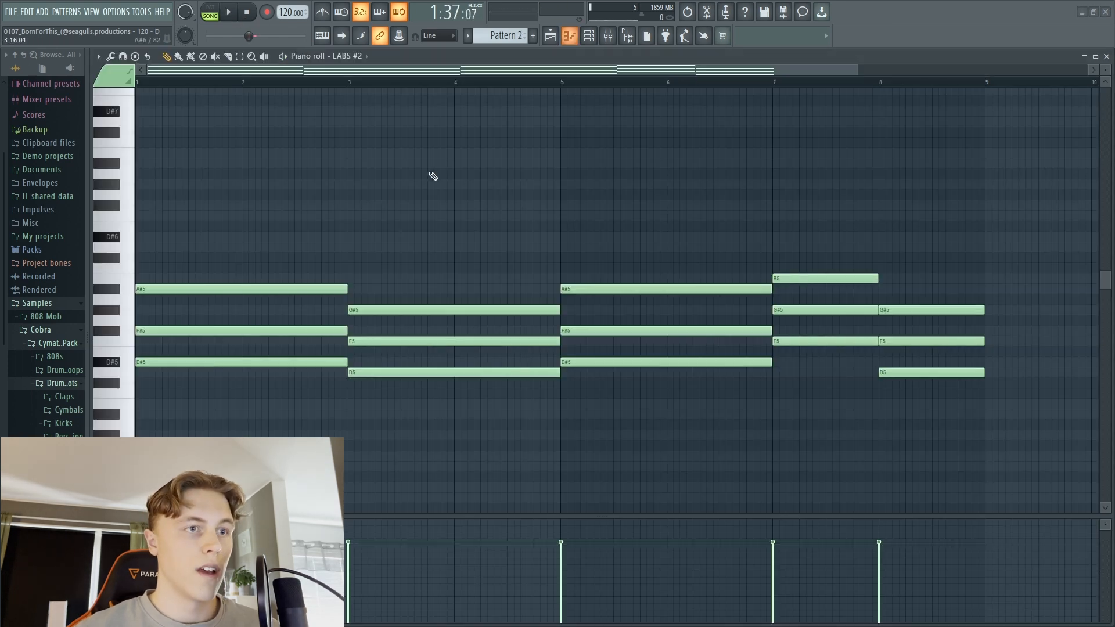
# Step: Examine Pattern 2's chord notes in the piano roll and play the pattern on its own
pyautogui.scroll(-1, 432, 176)
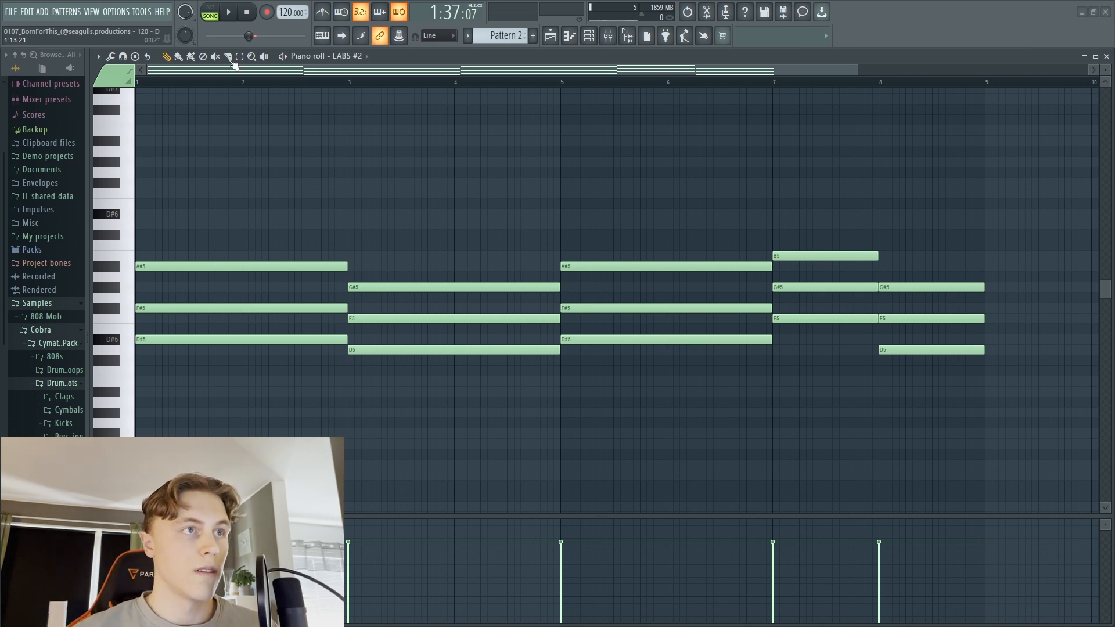
pyautogui.click(210, 8)
pyautogui.click(229, 11)
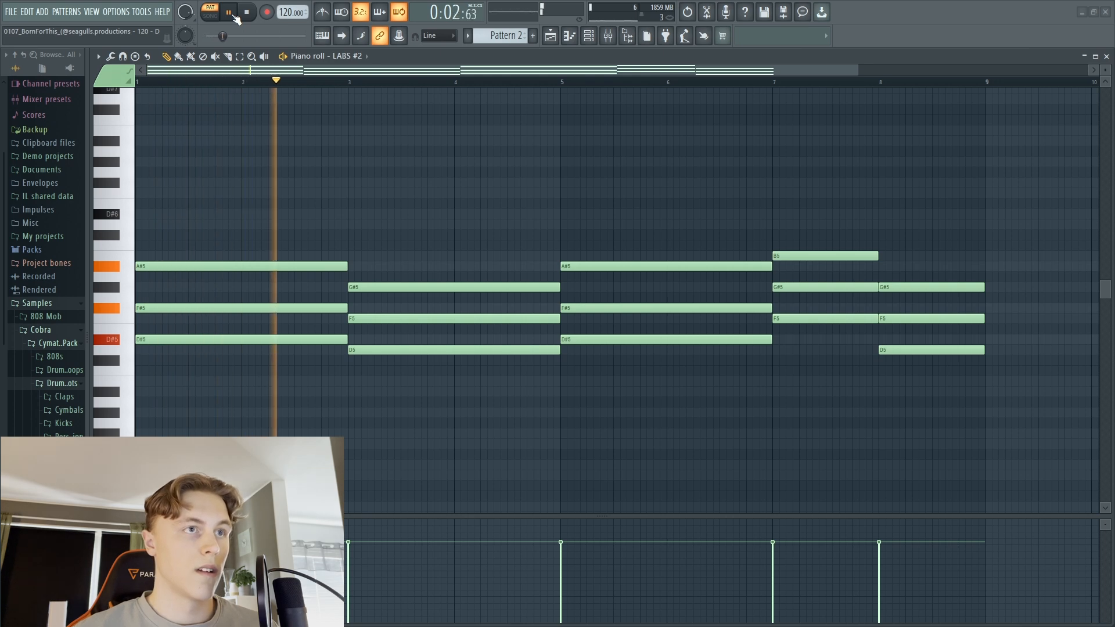
pyautogui.click(232, 14)
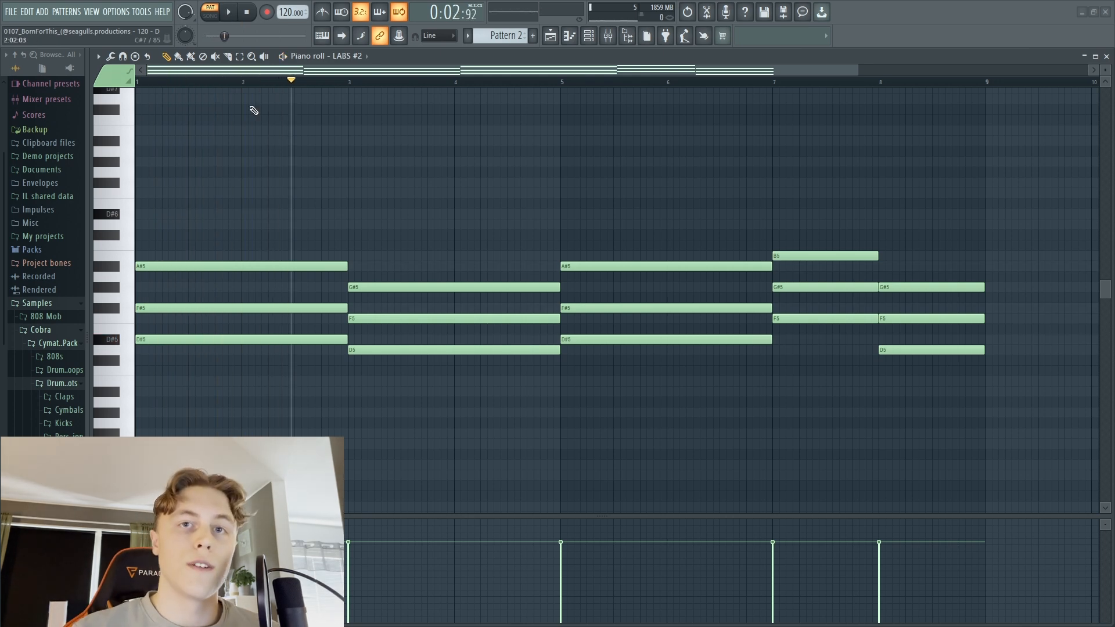
pyautogui.click(234, 12)
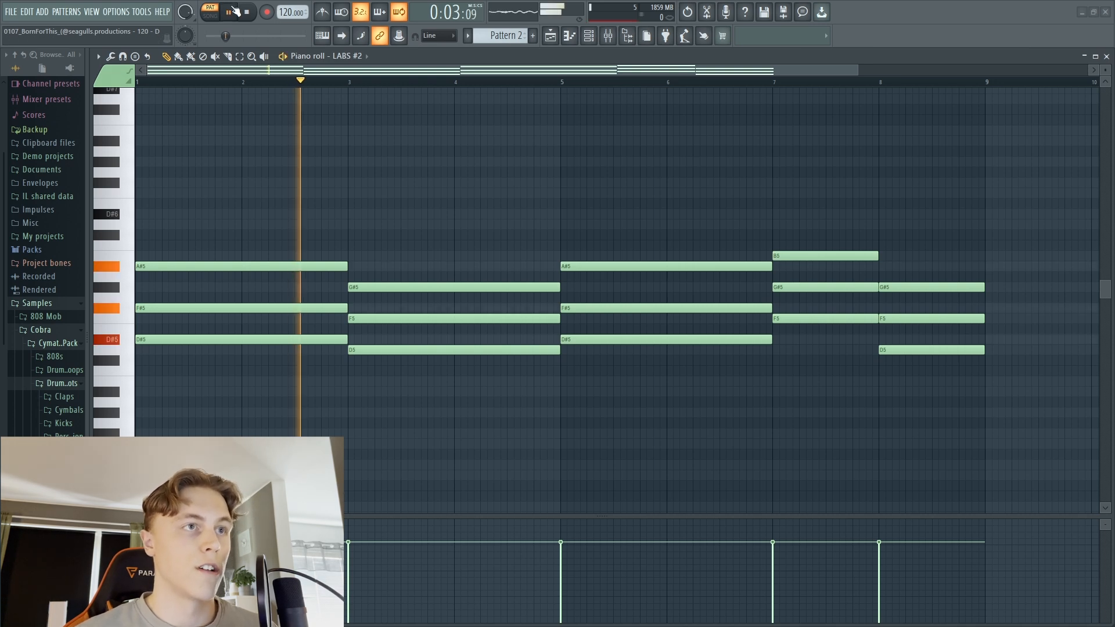
pyautogui.click(234, 12)
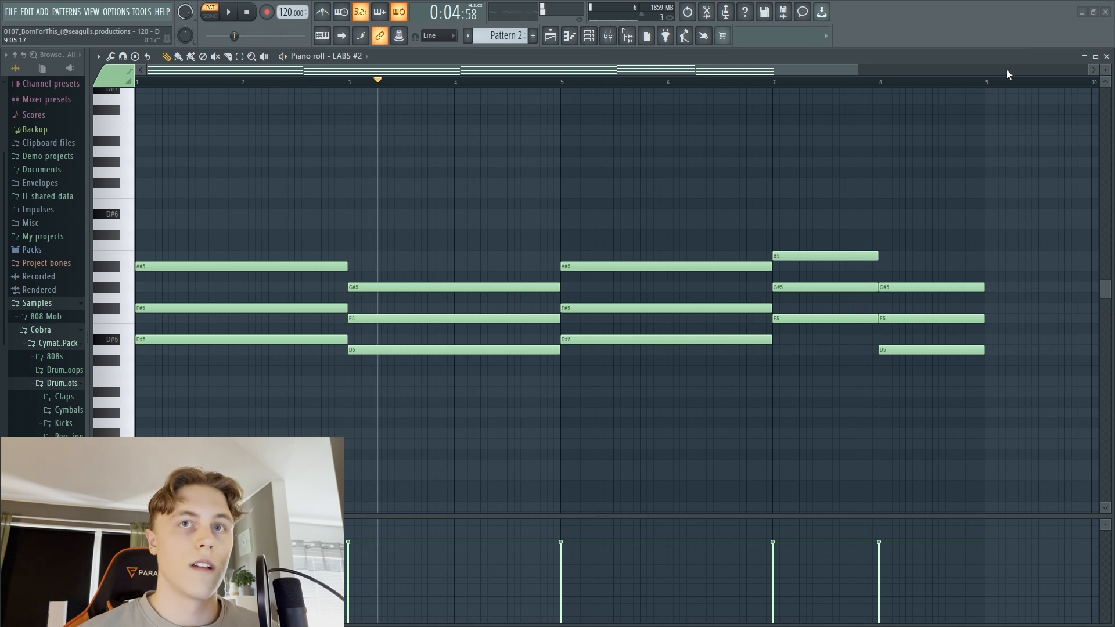
# Step: Return to the playlist and play the selected section in song mode with Track 3 enabled as well
pyautogui.click(1086, 57)
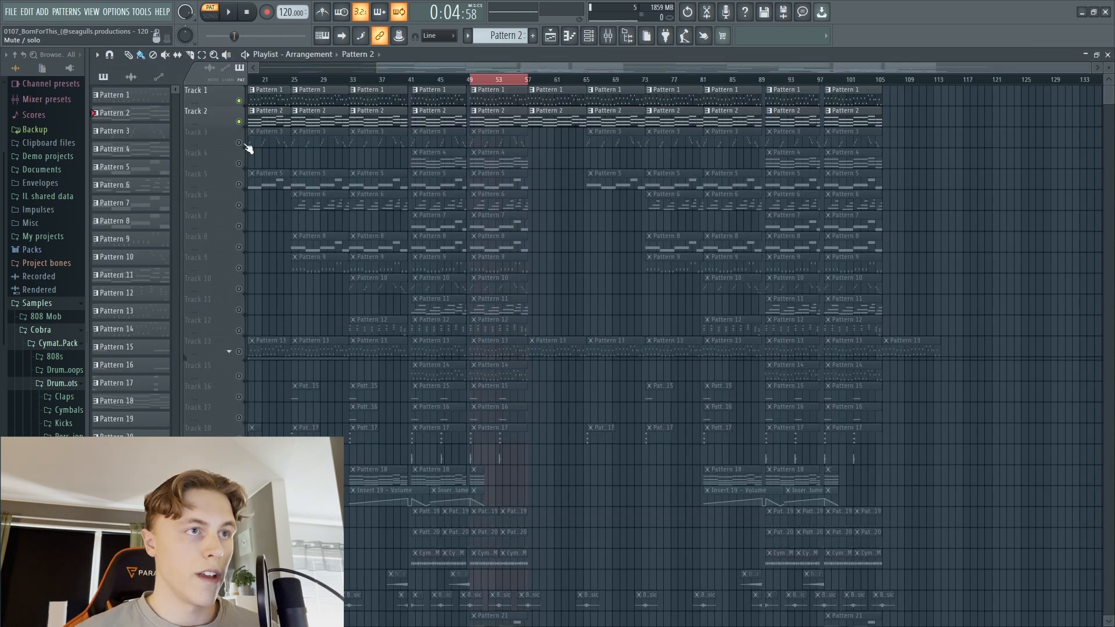
pyautogui.click(210, 11)
pyautogui.click(234, 11)
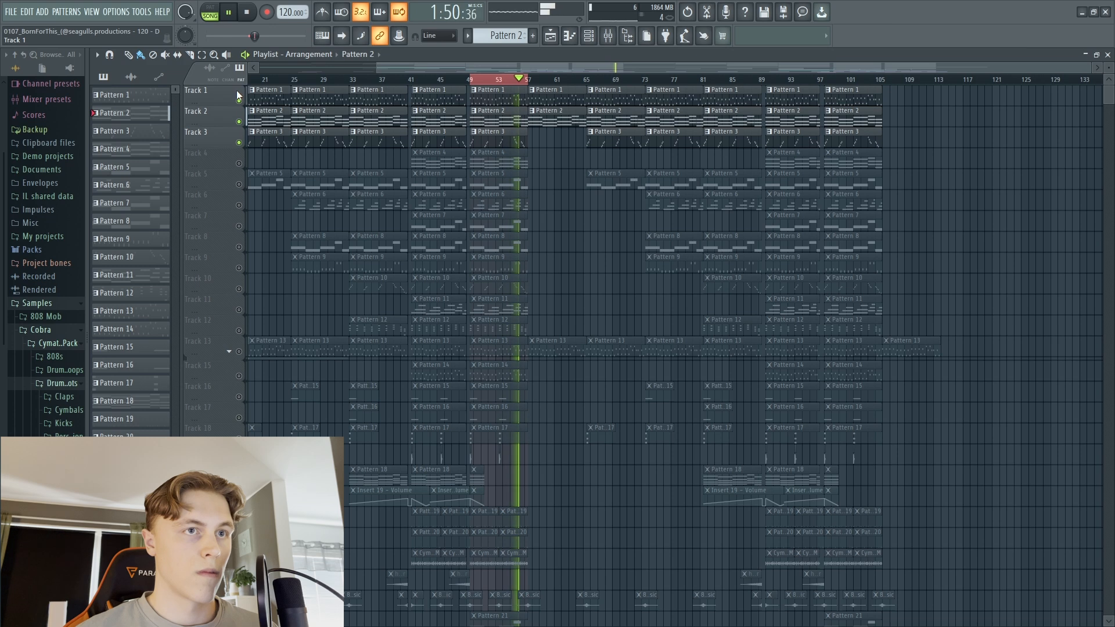
pyautogui.click(231, 19)
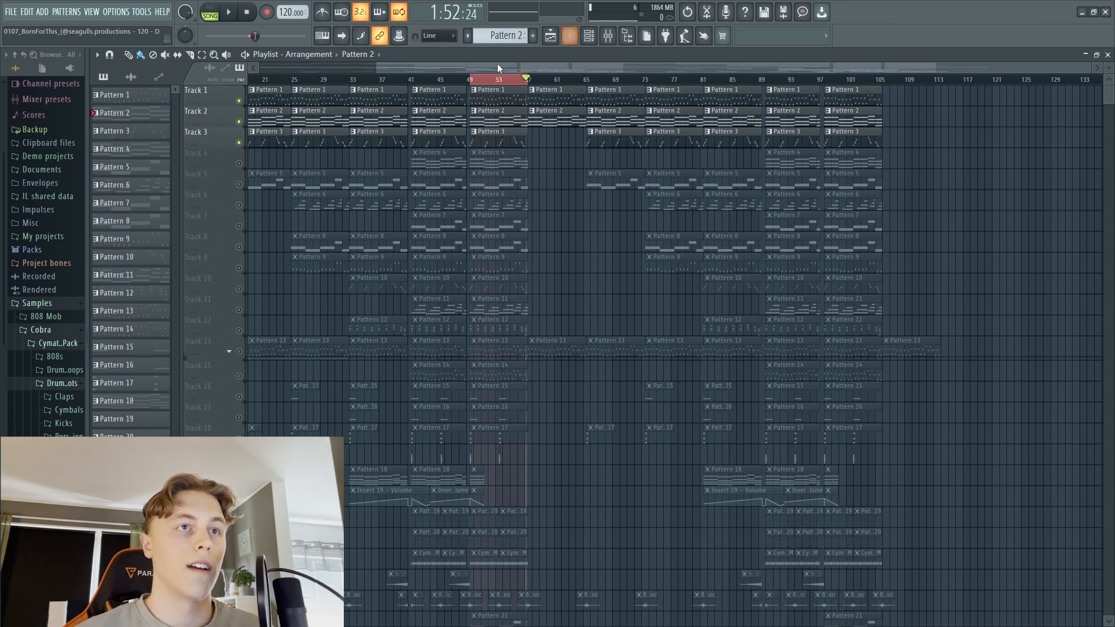
# Step: Open the piano roll, and play the selected playlist section with Track 4 enabled, stopping at its end
pyautogui.click(570, 37)
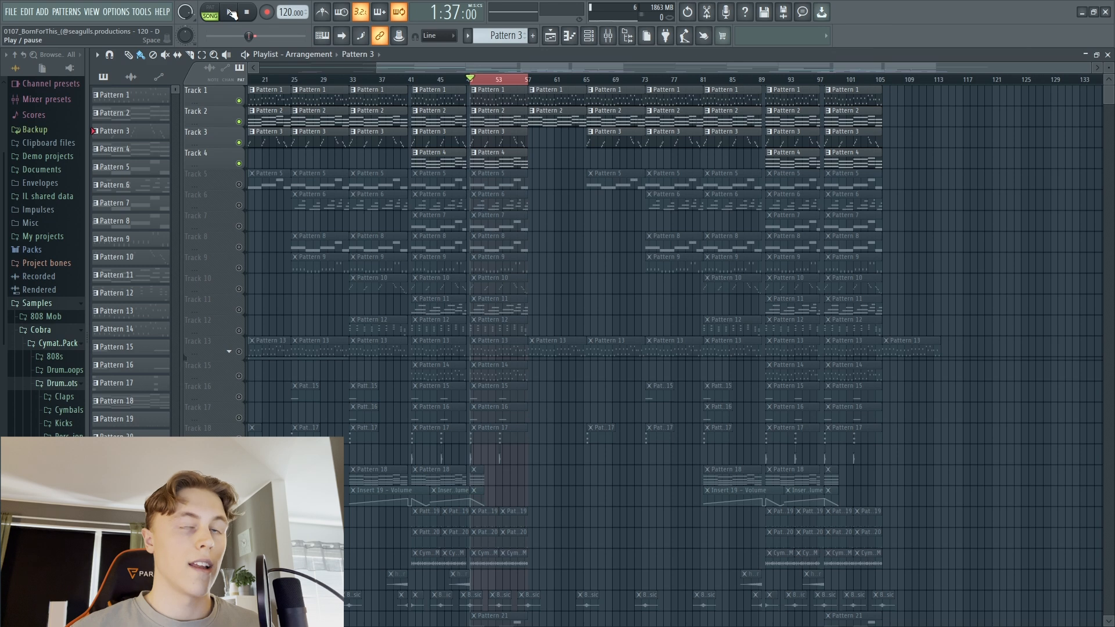
pyautogui.click(231, 13)
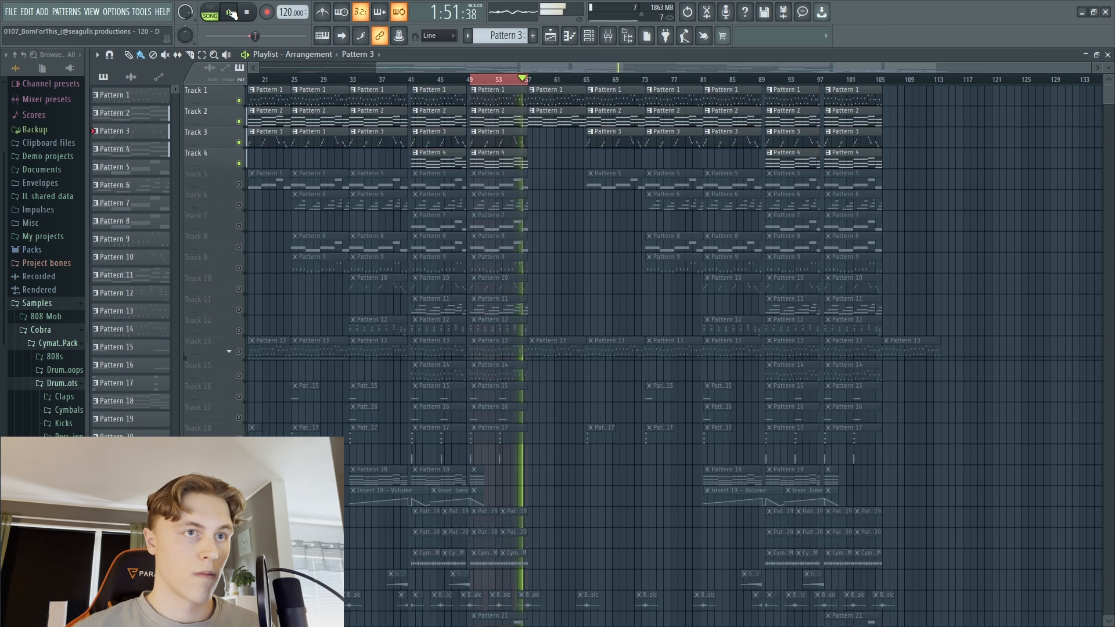
pyautogui.click(231, 13)
pyautogui.click(247, 12)
# Step: Select Pattern 4, unmute Track 5, and play the selected section of the arrangement
pyautogui.click(511, 164)
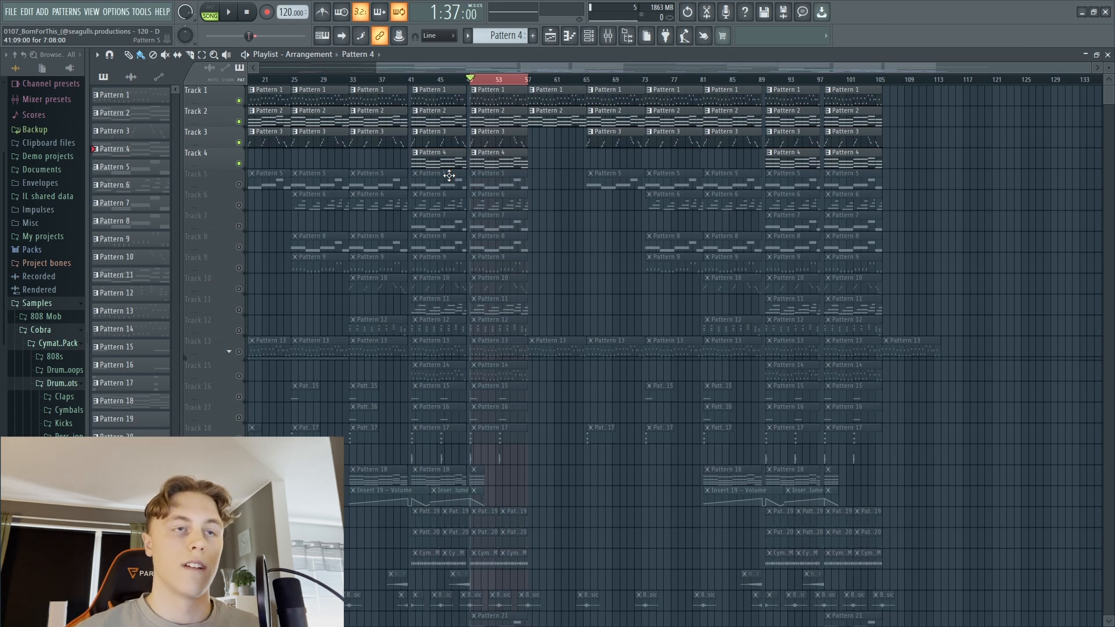
pyautogui.click(238, 185)
pyautogui.click(230, 12)
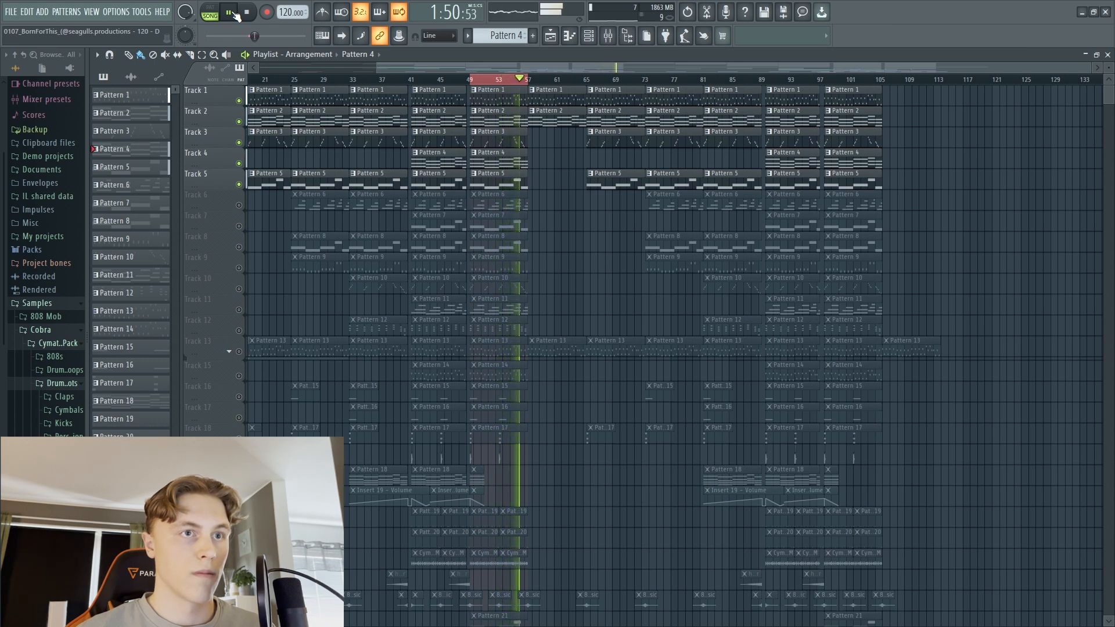
pyautogui.click(231, 13)
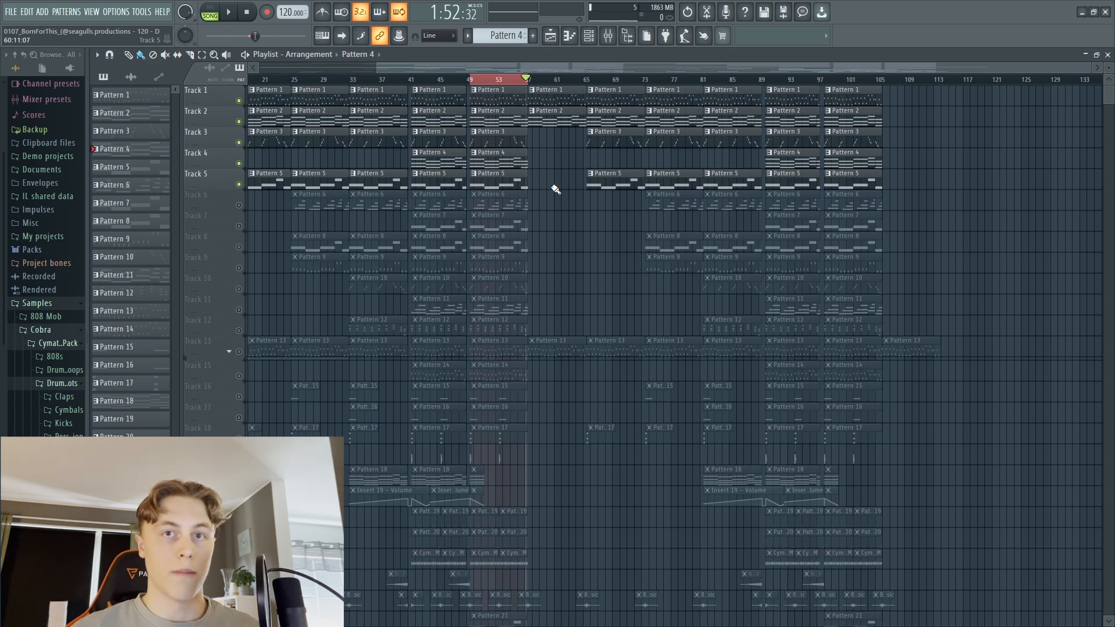
# Step: Play the selected section from its start with Track 6 enabled, and examine Pattern 6's notes in the piano roll
pyautogui.click(247, 12)
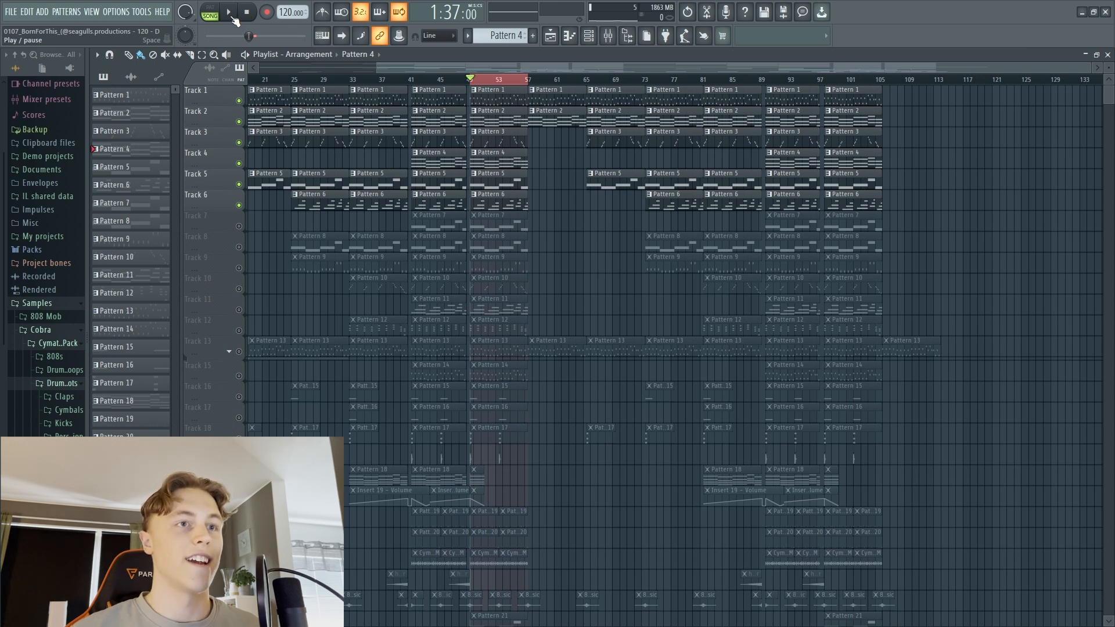
pyautogui.click(233, 18)
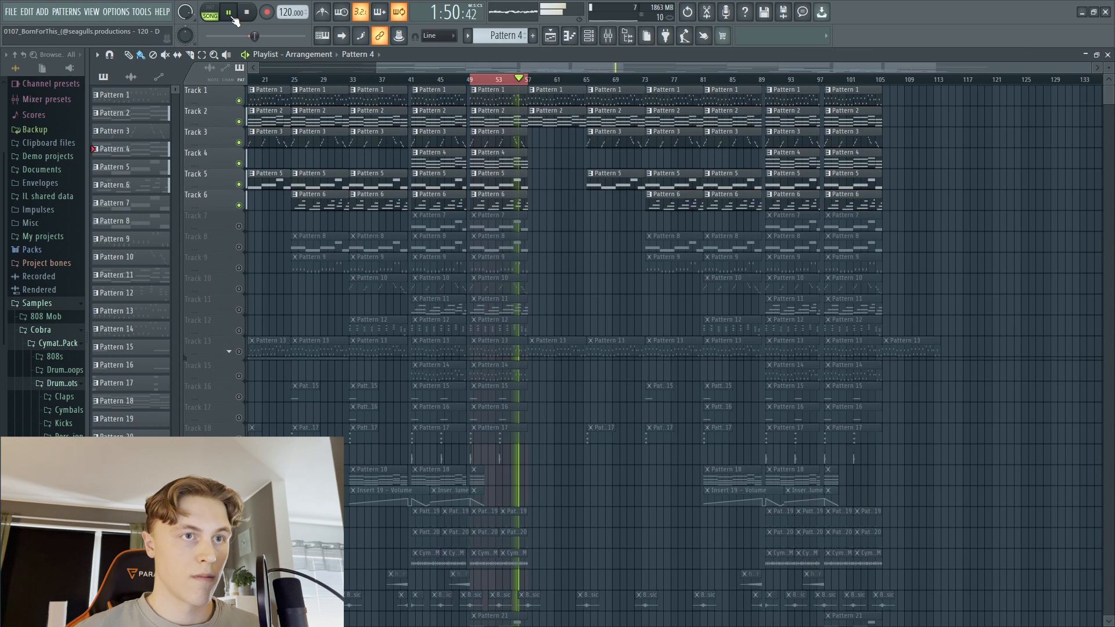
pyautogui.click(233, 18)
pyautogui.doubleClick(514, 200)
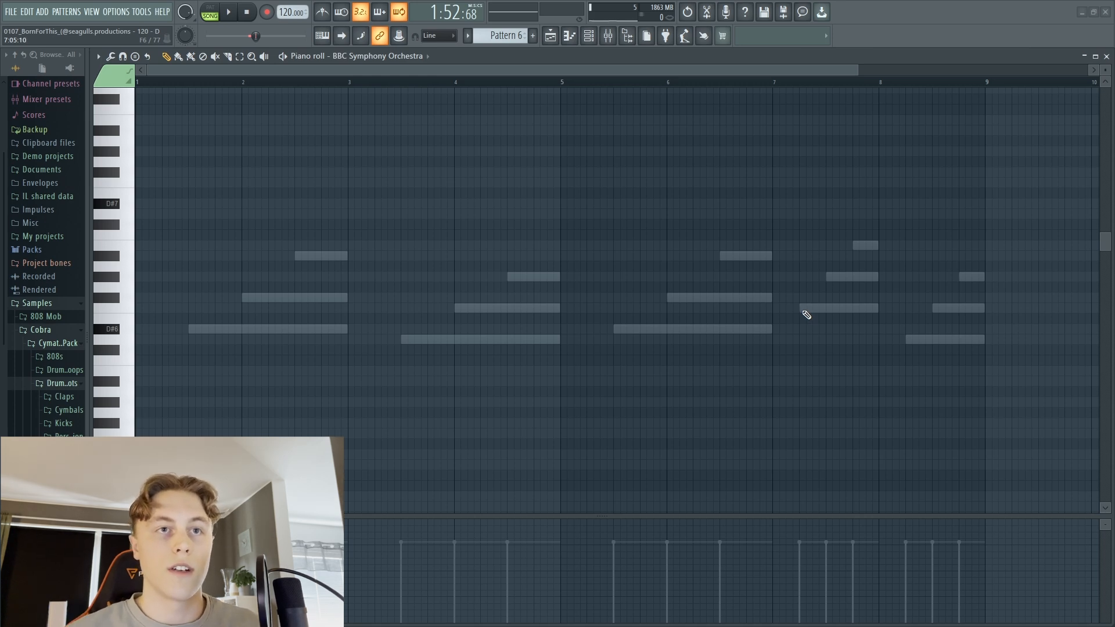
pyautogui.click(1107, 57)
# Step: Play the selected section with Track 7 enabled, select Pattern 7, and pause playback
pyautogui.click(230, 12)
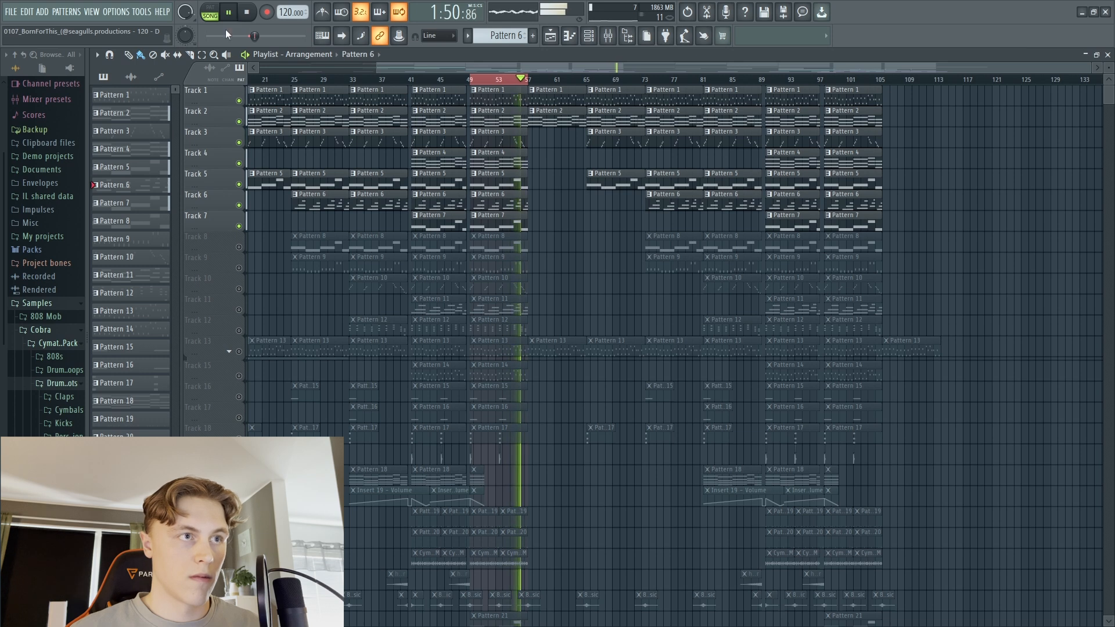
pyautogui.click(166, 205)
pyautogui.press('space')
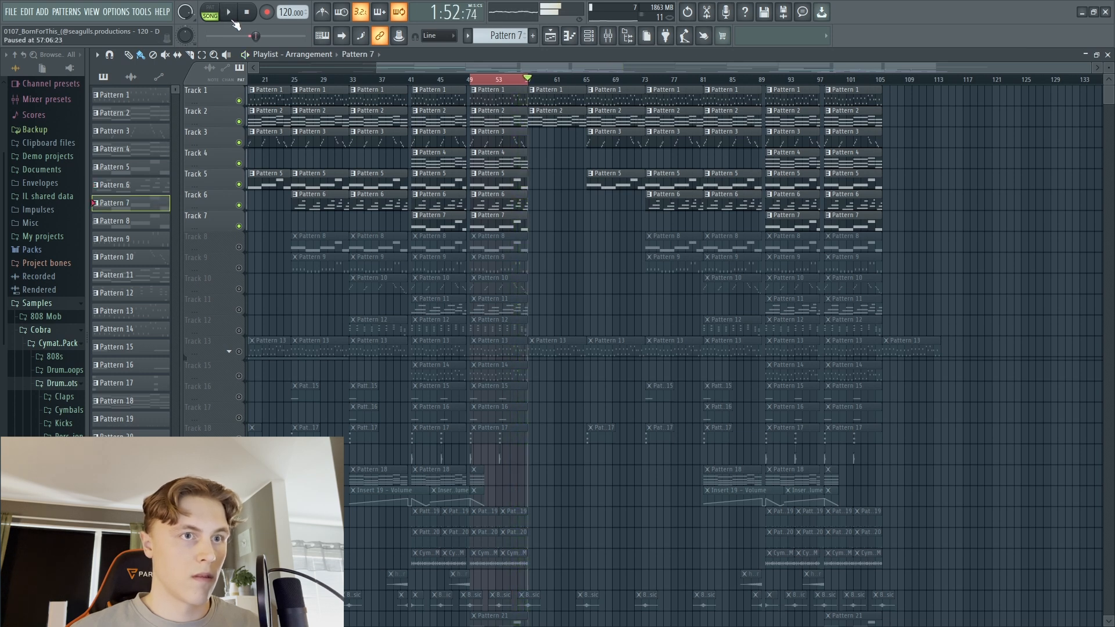
# Step: Examine Pattern 7's notes in the piano roll and play the pattern on its own
pyautogui.click(580, 35)
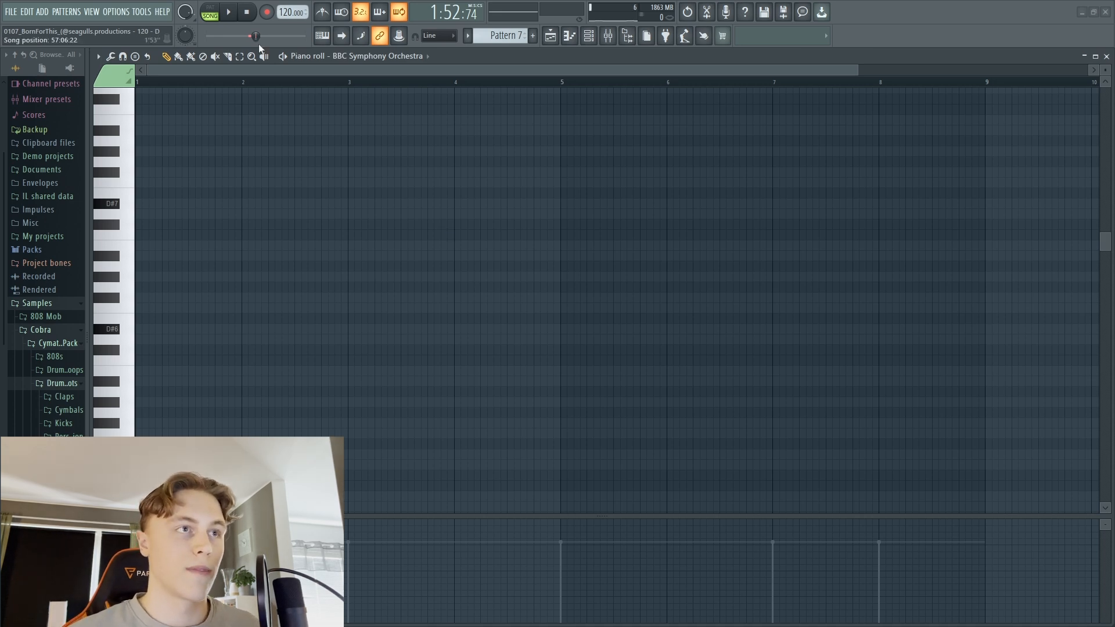
pyautogui.scroll(-5, 351, 179)
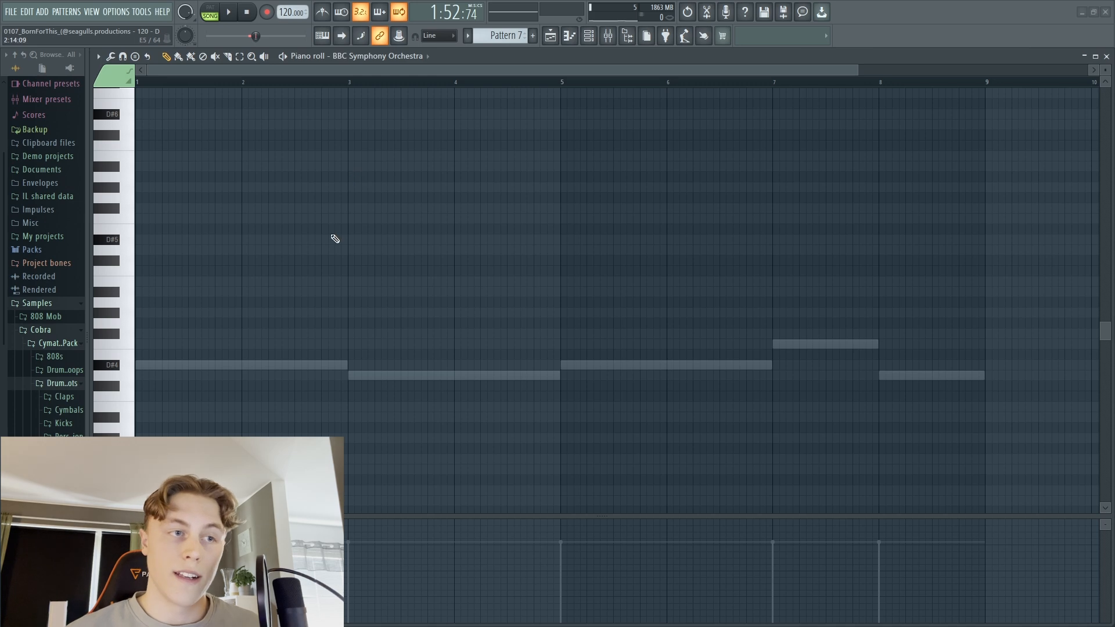
pyautogui.click(232, 14)
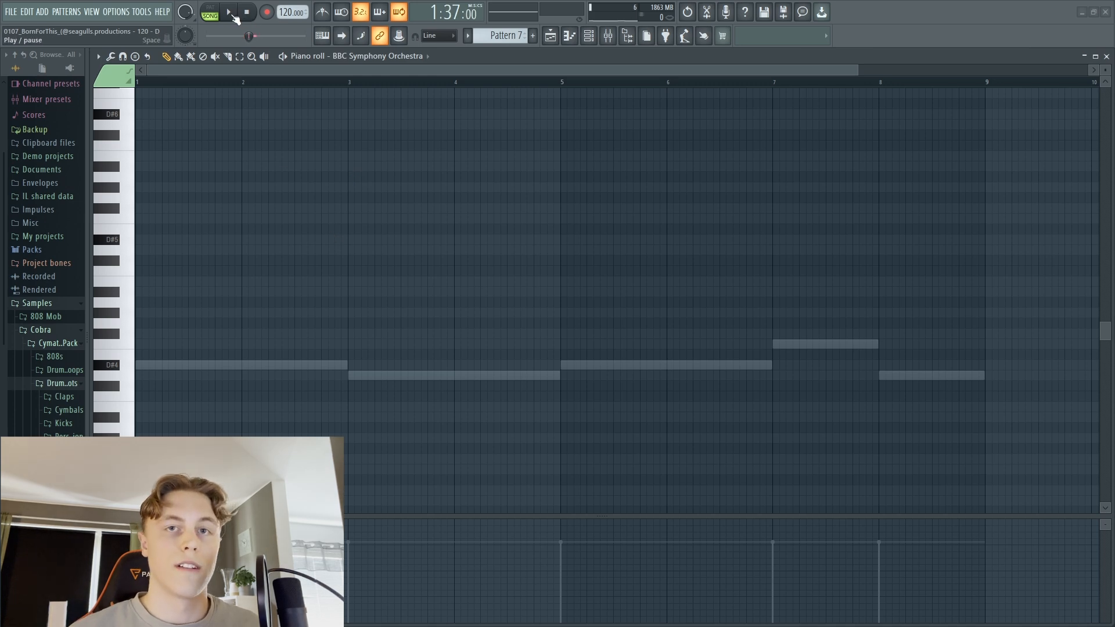
pyautogui.click(215, 12)
pyautogui.click(231, 14)
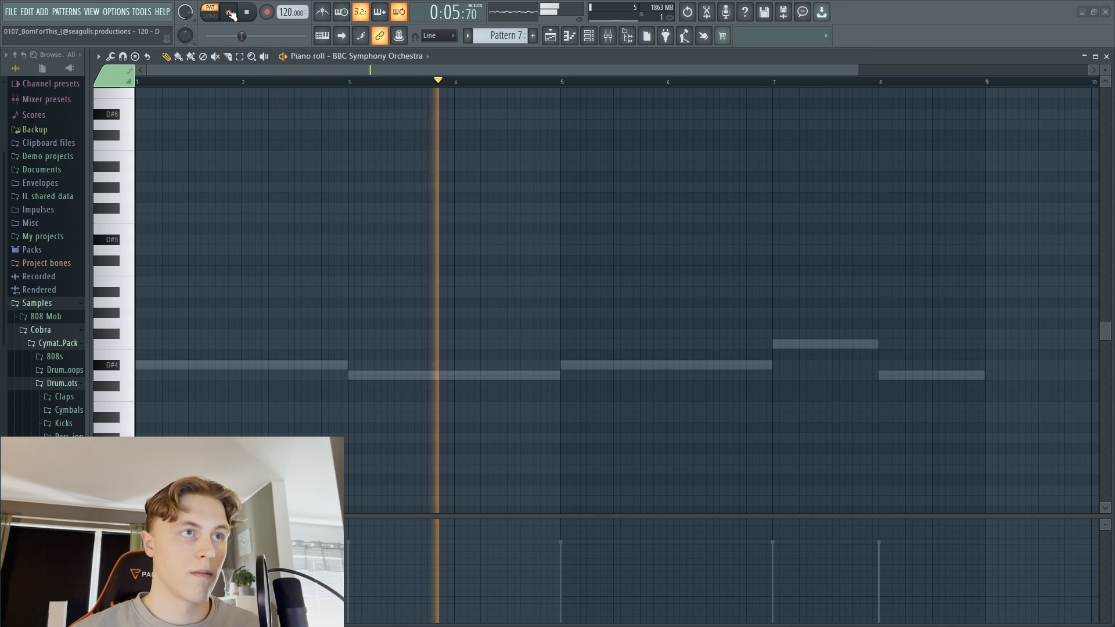
# Step: Return to the arrangement in song mode, enable Track 8, and play the selected section
pyautogui.click(211, 16)
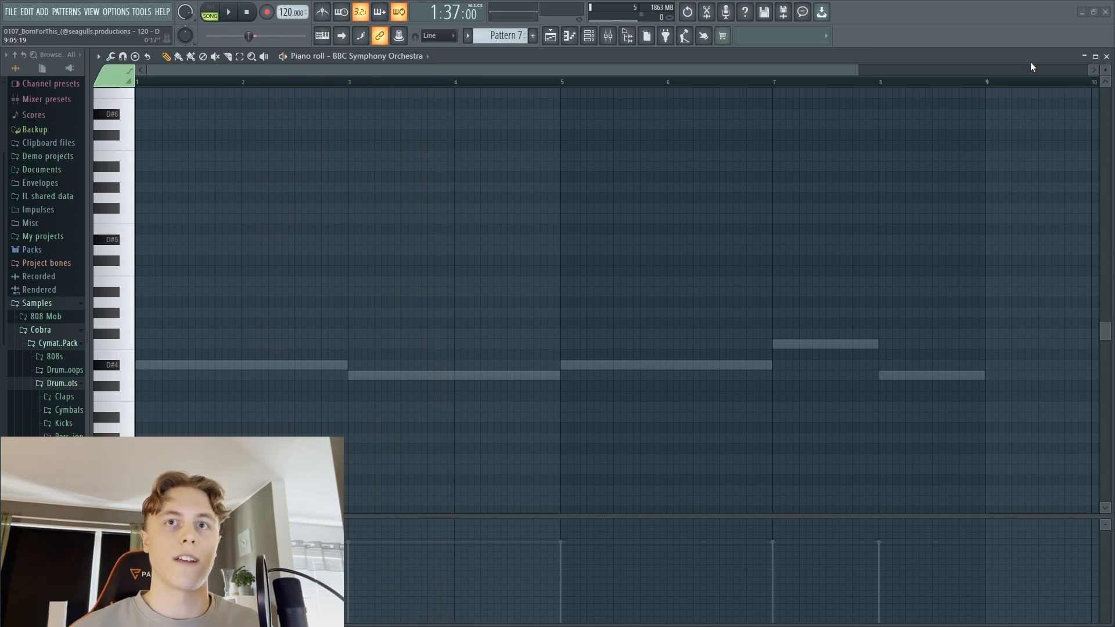
pyautogui.click(1107, 56)
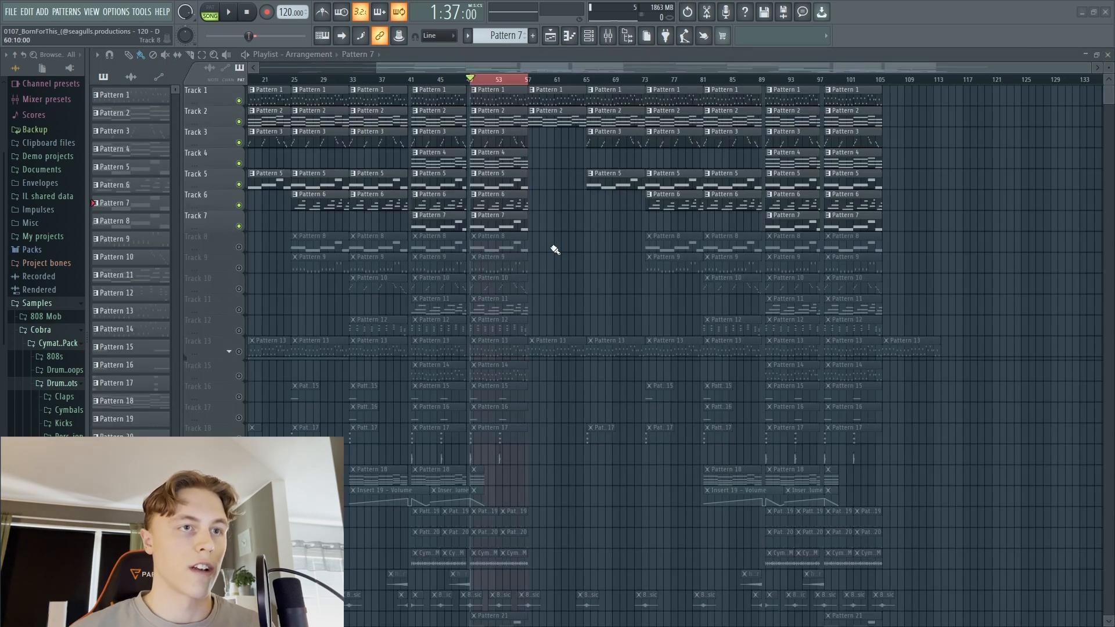
pyautogui.click(239, 247)
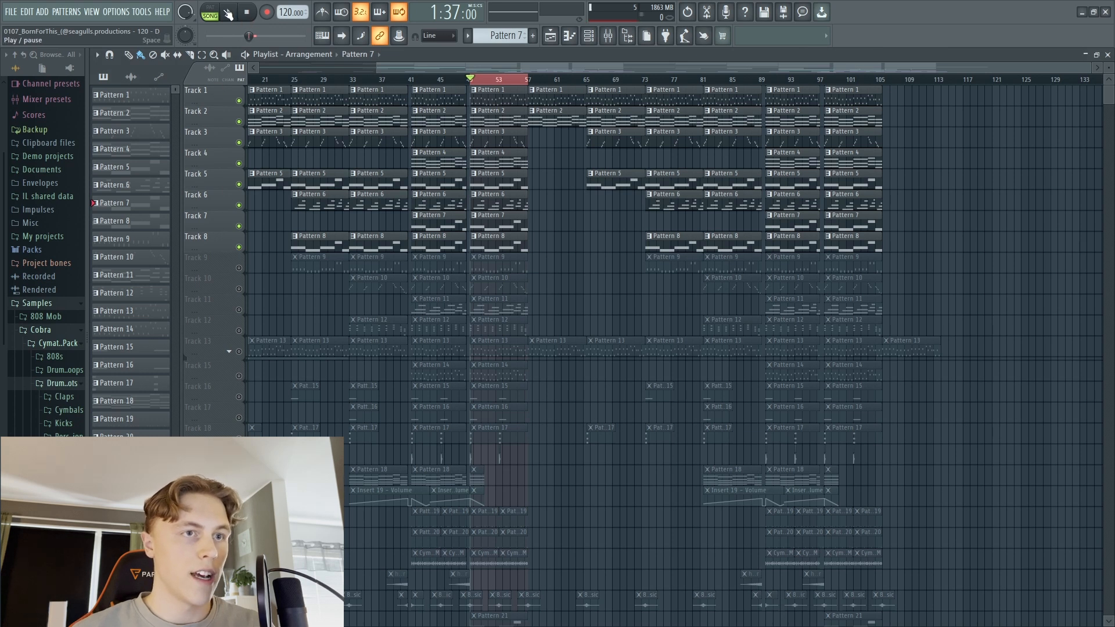
pyautogui.click(228, 14)
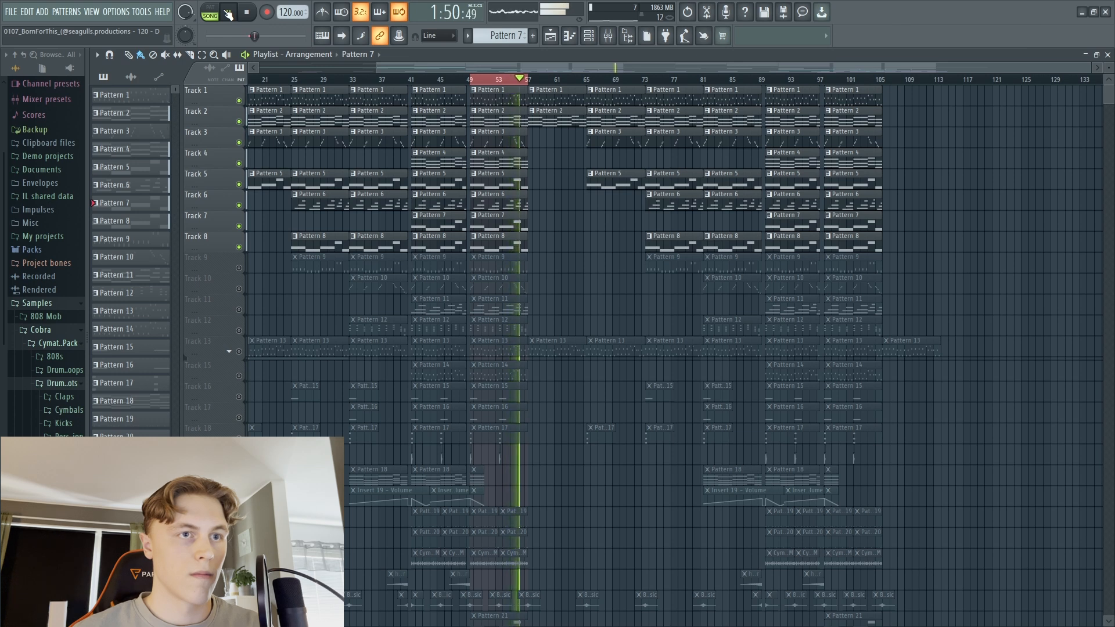
pyautogui.click(228, 15)
# Step: Select Pattern 8, examine its notes in the piano roll, and play the pattern on its own
pyautogui.click(164, 220)
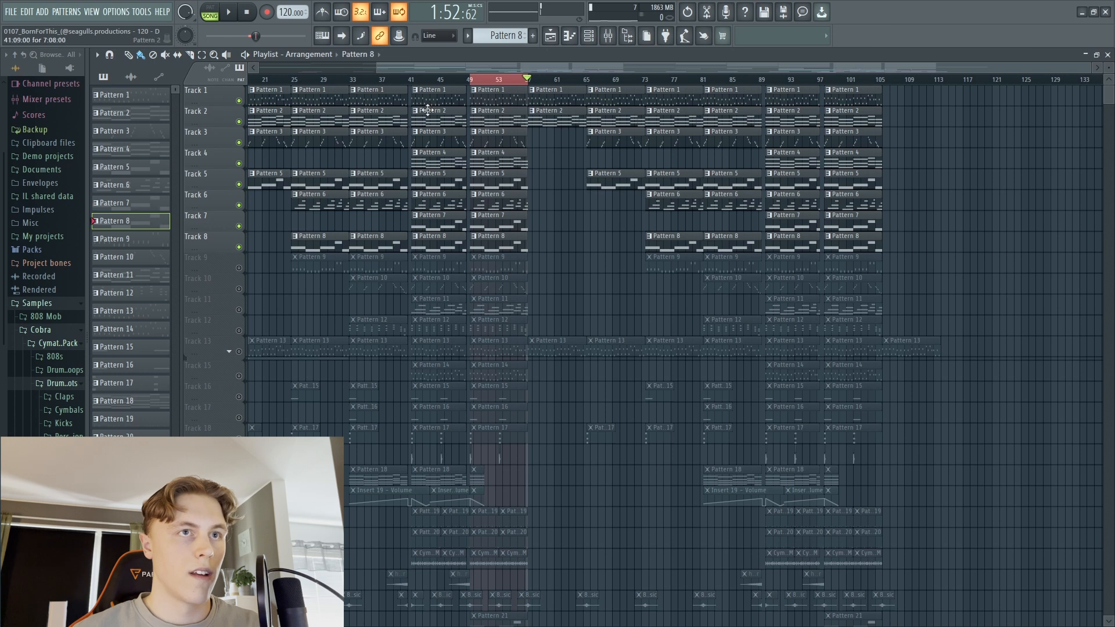
pyautogui.click(578, 38)
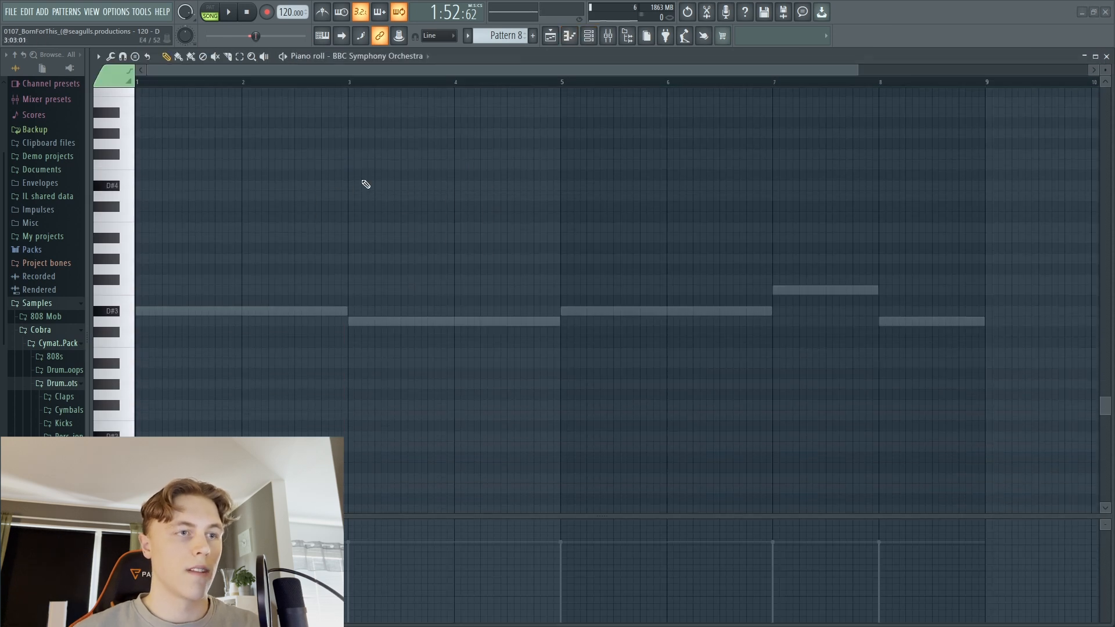
pyautogui.click(219, 13)
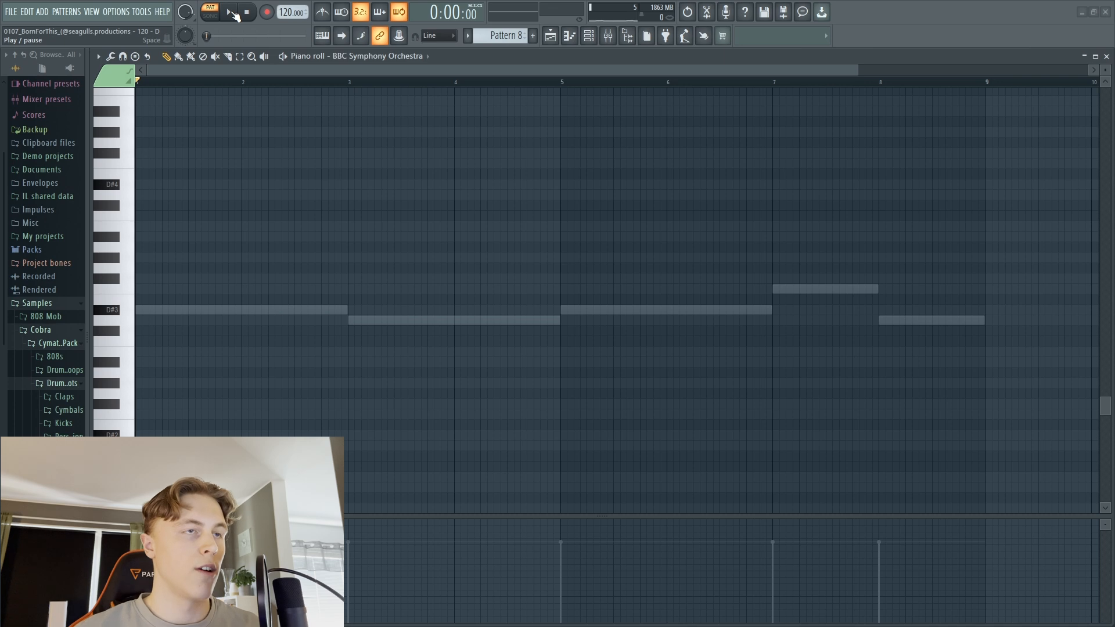
pyautogui.click(232, 13)
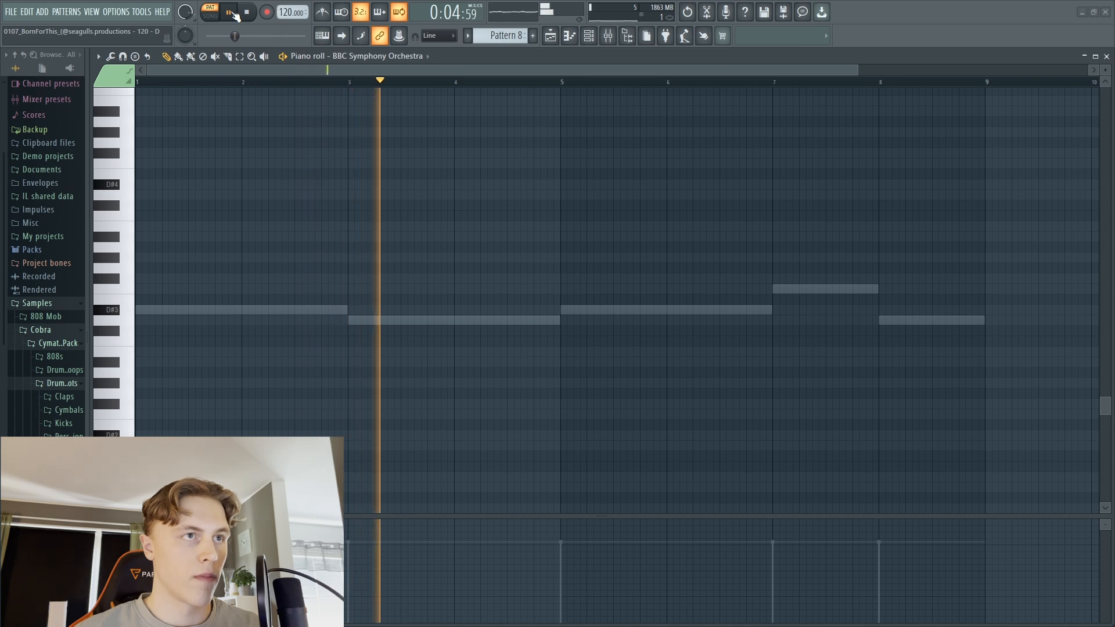
pyautogui.click(233, 13)
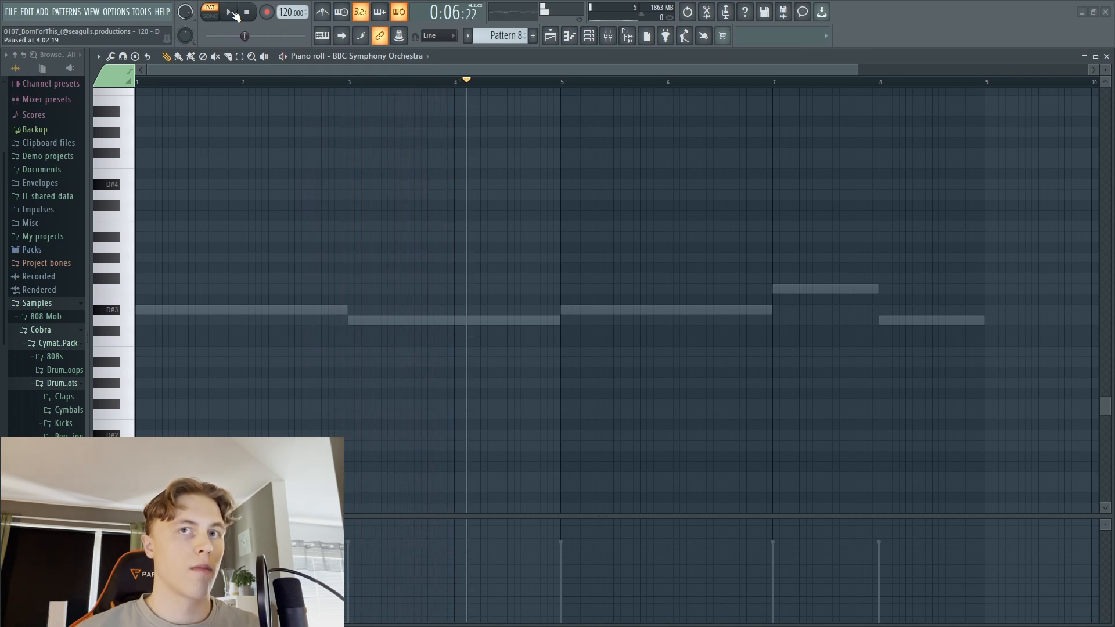
# Step: Return to the arrangement, enable Track 9, and play the selected section from its start in song mode
pyautogui.click(1108, 56)
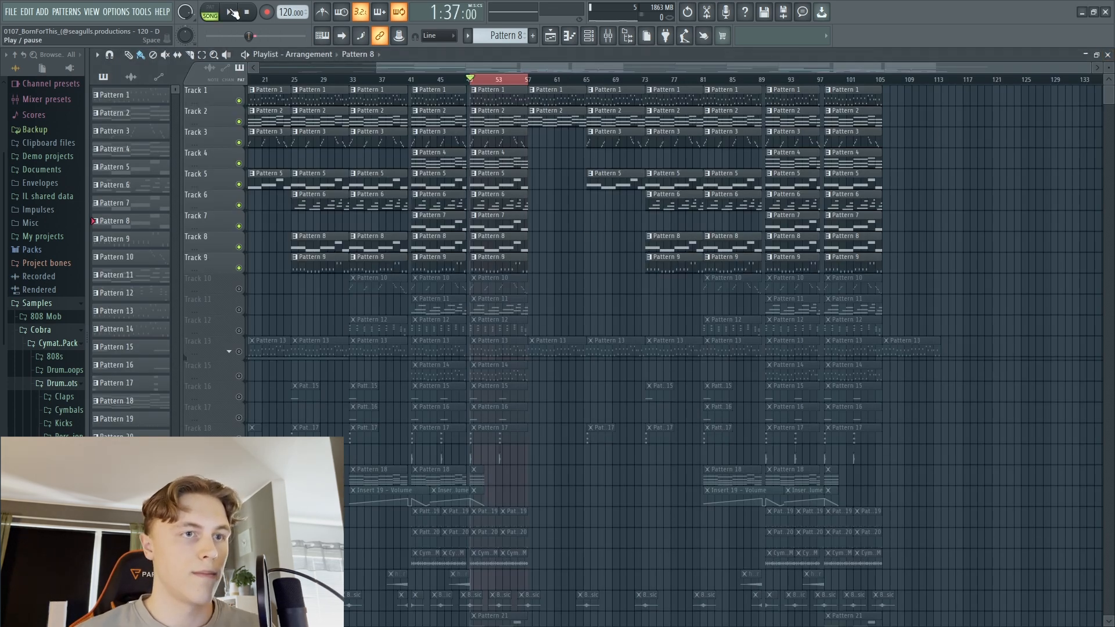
pyautogui.click(231, 13)
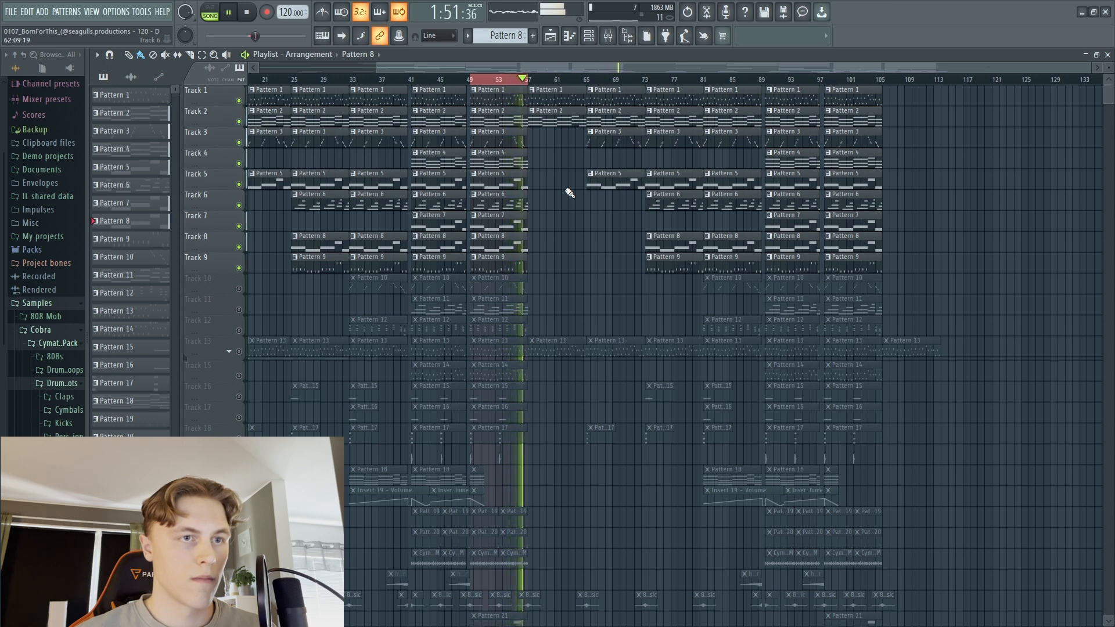
pyautogui.click(230, 13)
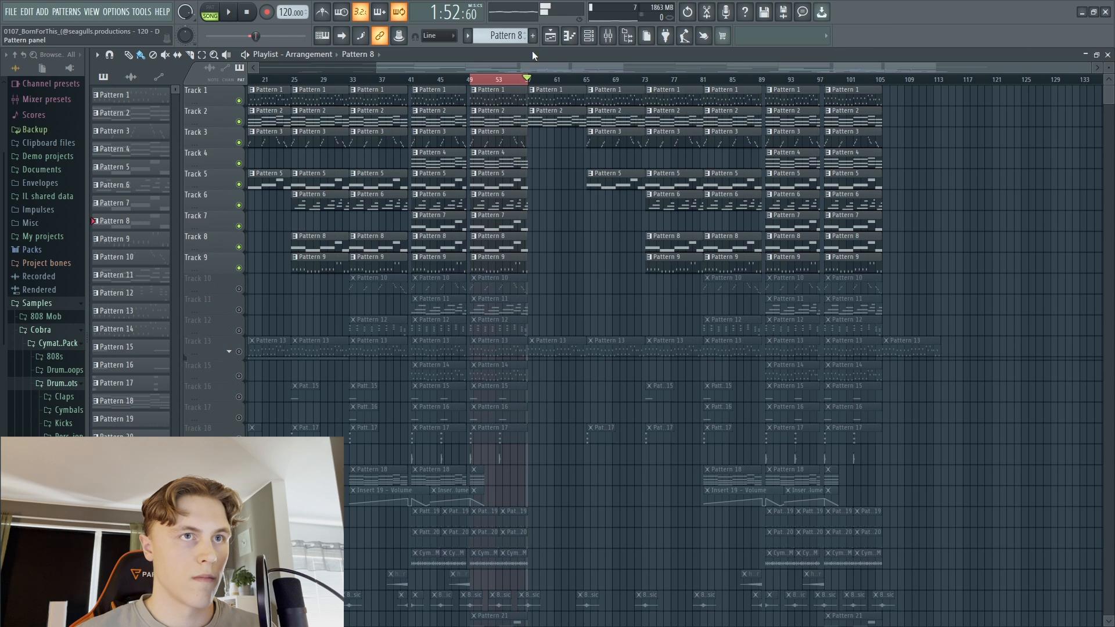
# Step: Select Pattern 9 and examine its notes in the piano roll
pyautogui.click(136, 249)
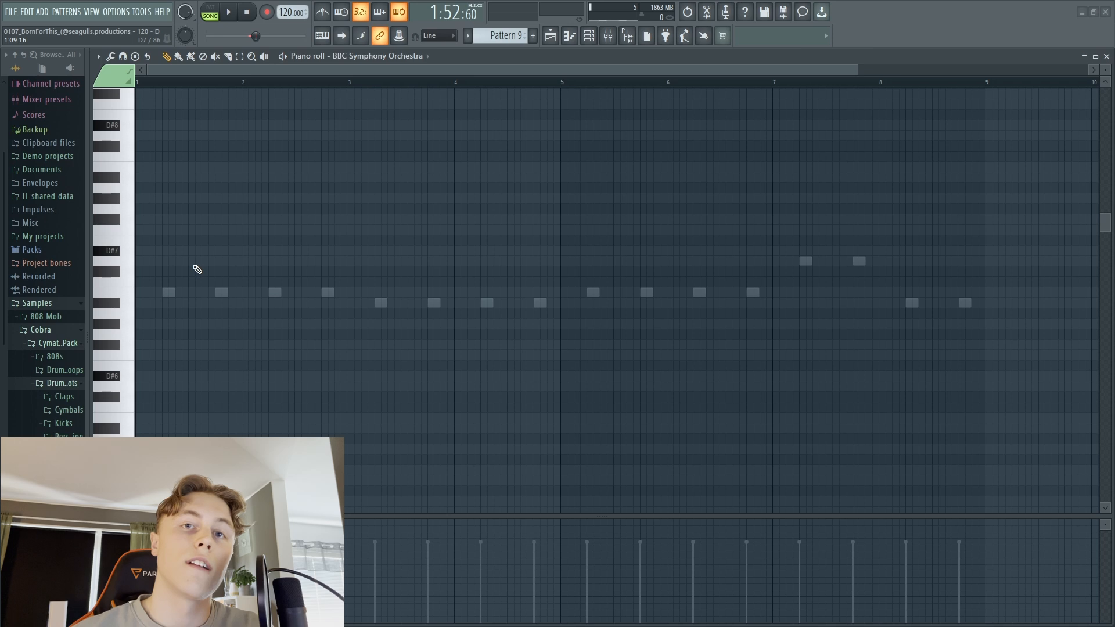
pyautogui.click(143, 252)
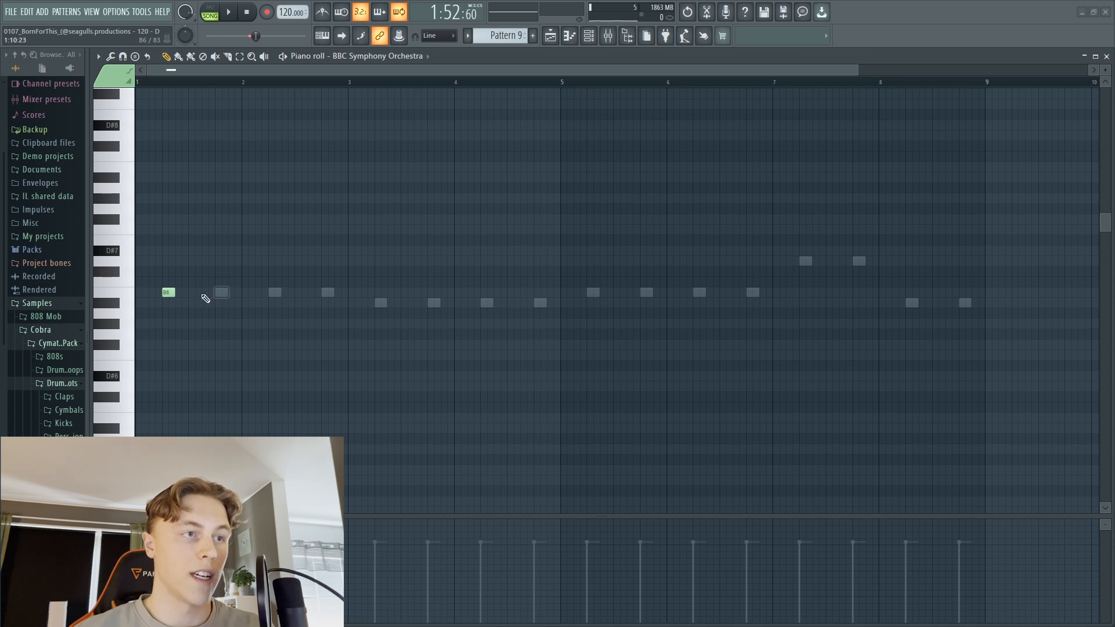
pyautogui.click(1107, 56)
# Step: Play the selected section from its start with Track 10 enabled, select Pattern 10, and pause playback
pyautogui.click(247, 11)
pyautogui.click(230, 12)
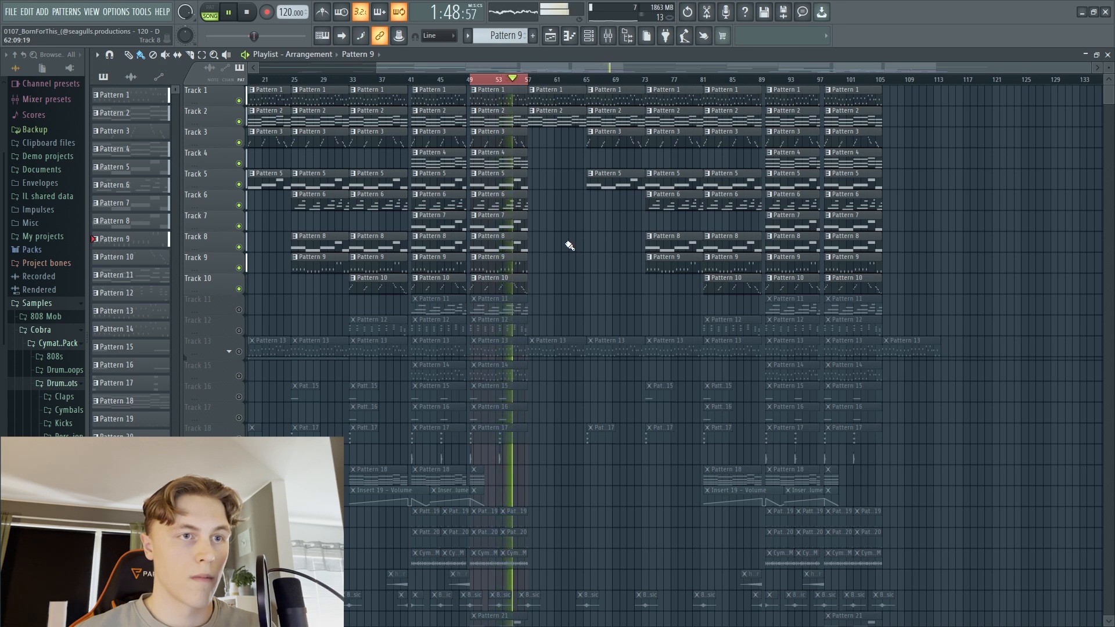
pyautogui.click(133, 262)
pyautogui.click(231, 16)
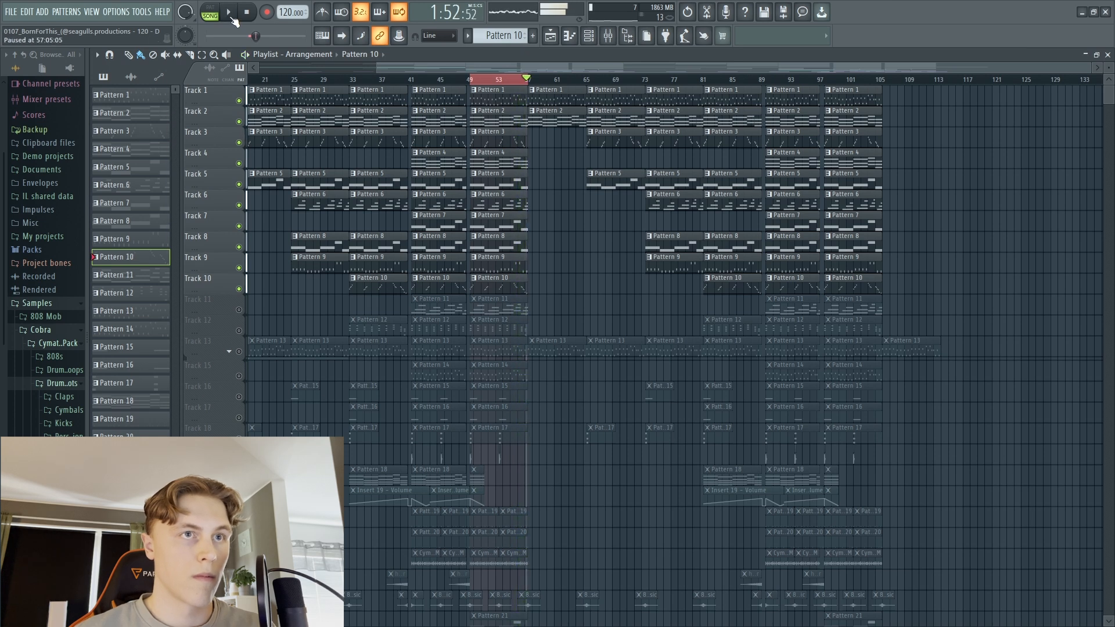
# Step: Examine Pattern 10's notes in the piano roll through to the pattern's end while playing it on its own
pyautogui.click(569, 36)
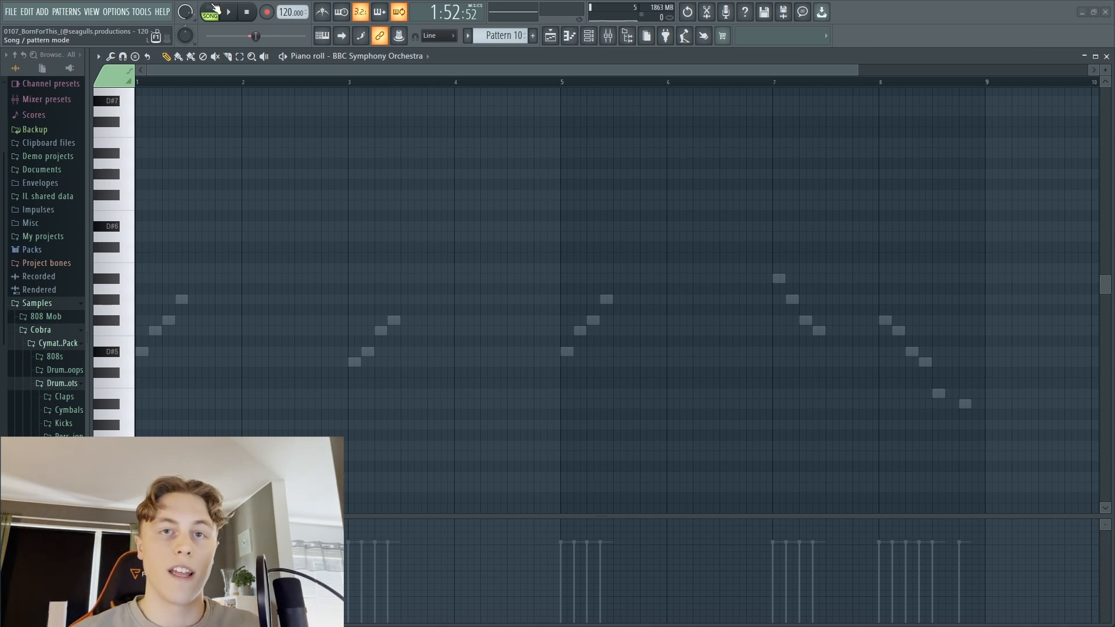
pyautogui.click(247, 12)
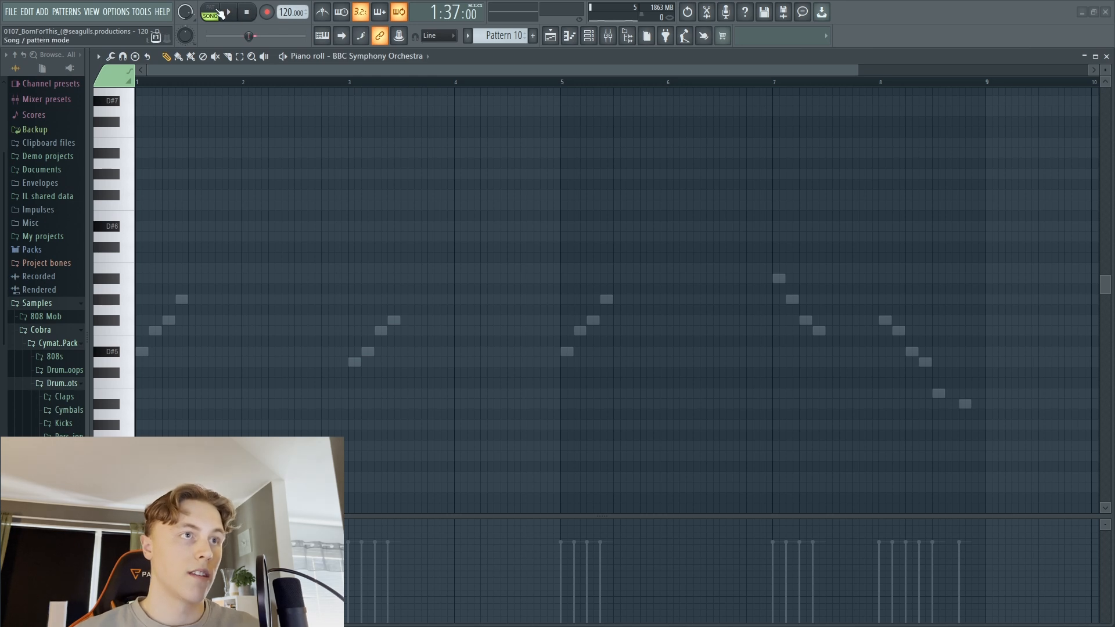
pyautogui.click(213, 12)
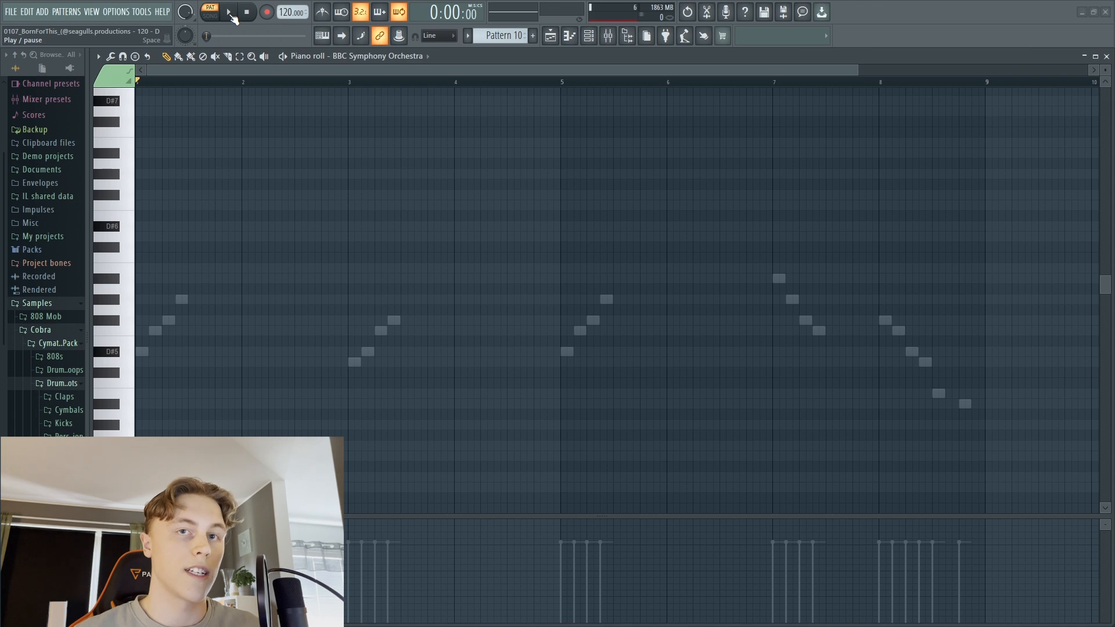
pyautogui.click(233, 15)
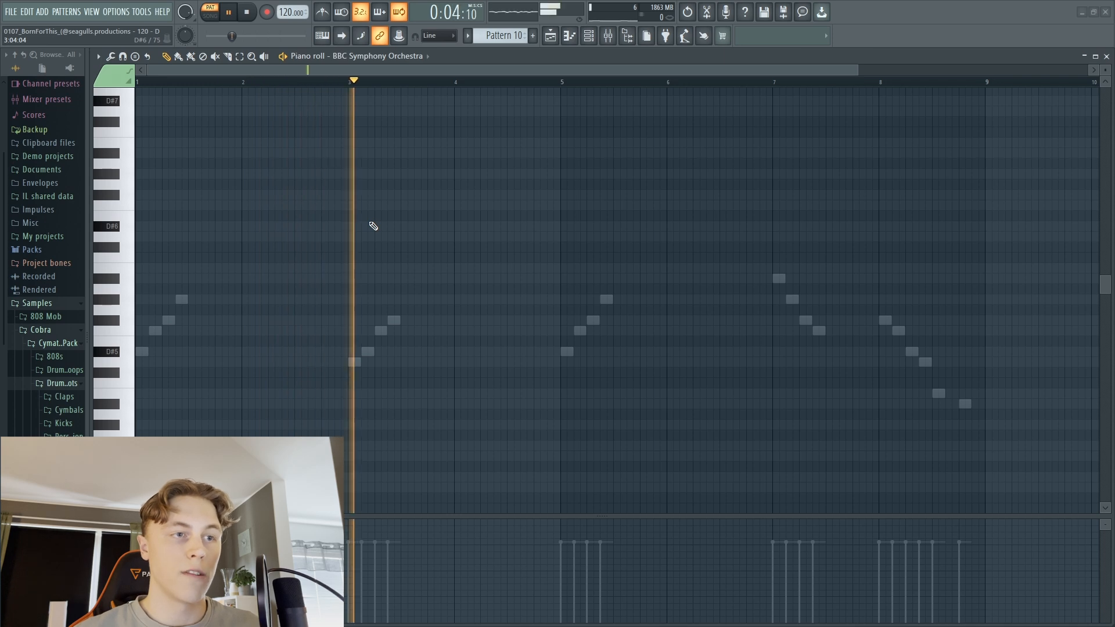
pyautogui.moveTo(767, 134); pyautogui.dragTo(684, 139)
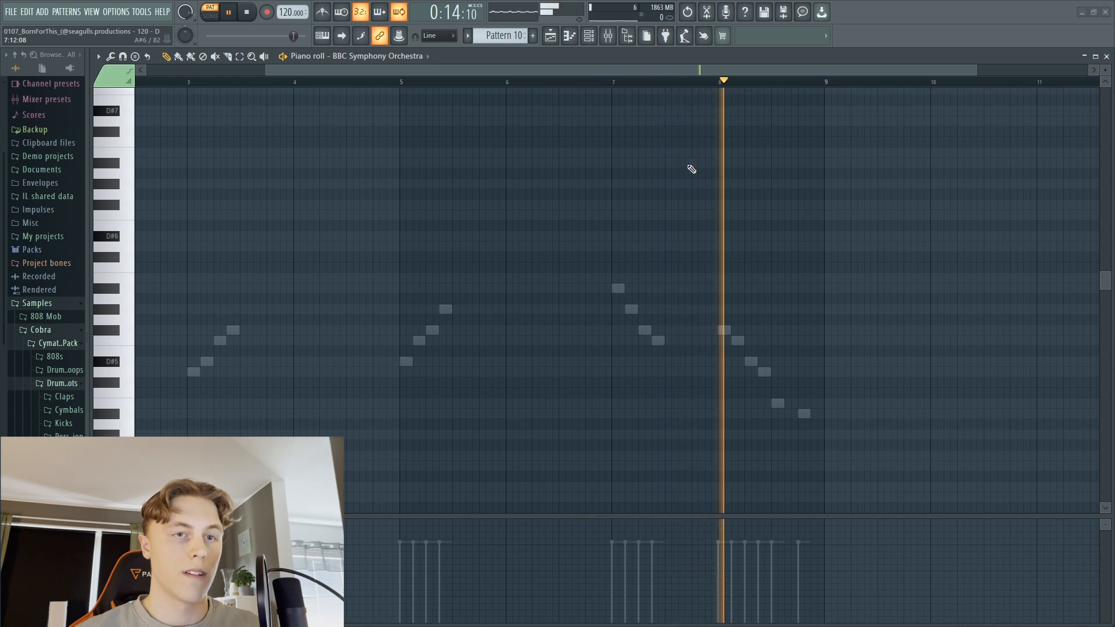
pyautogui.click(246, 11)
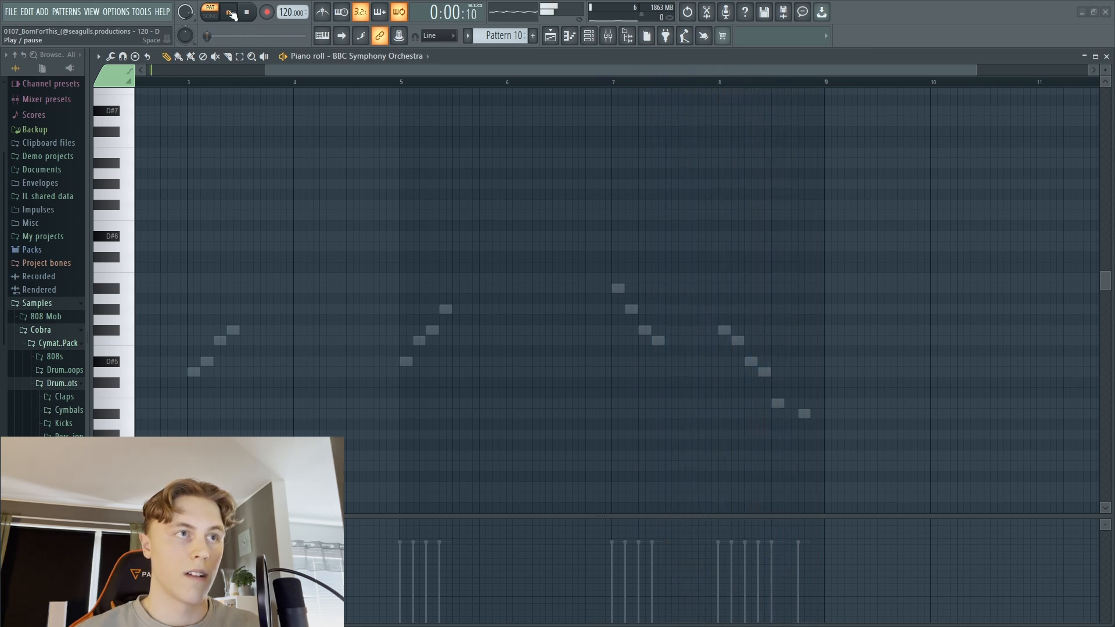
# Step: Return to the arrangement, enable Track 11, and play the selected section from its start in song mode
pyautogui.click(1107, 56)
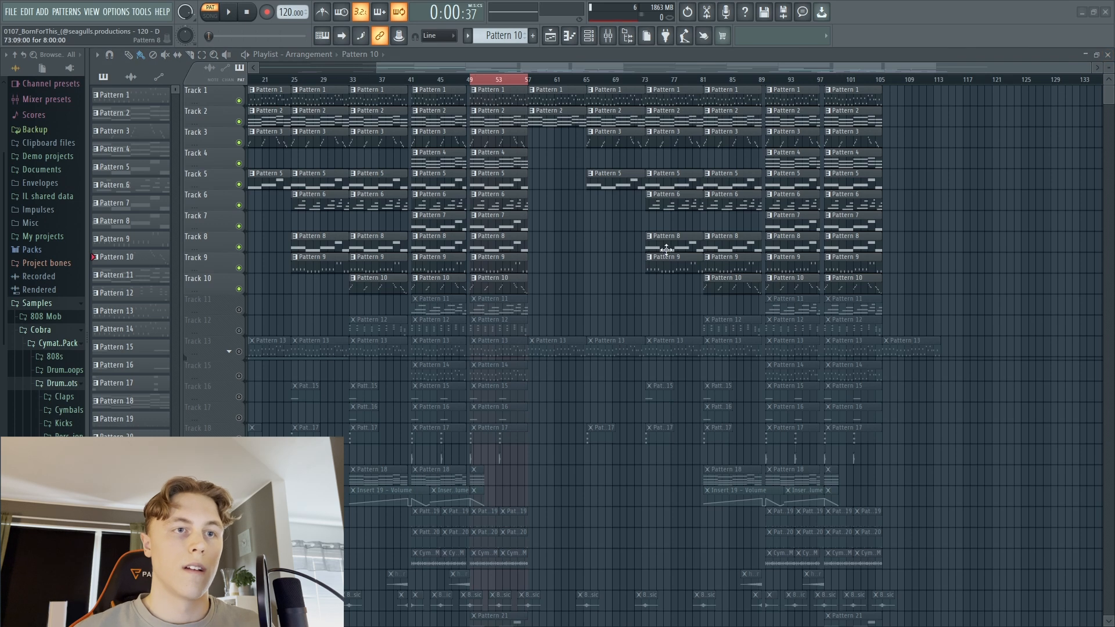
pyautogui.hscroll(-4, 584, 279)
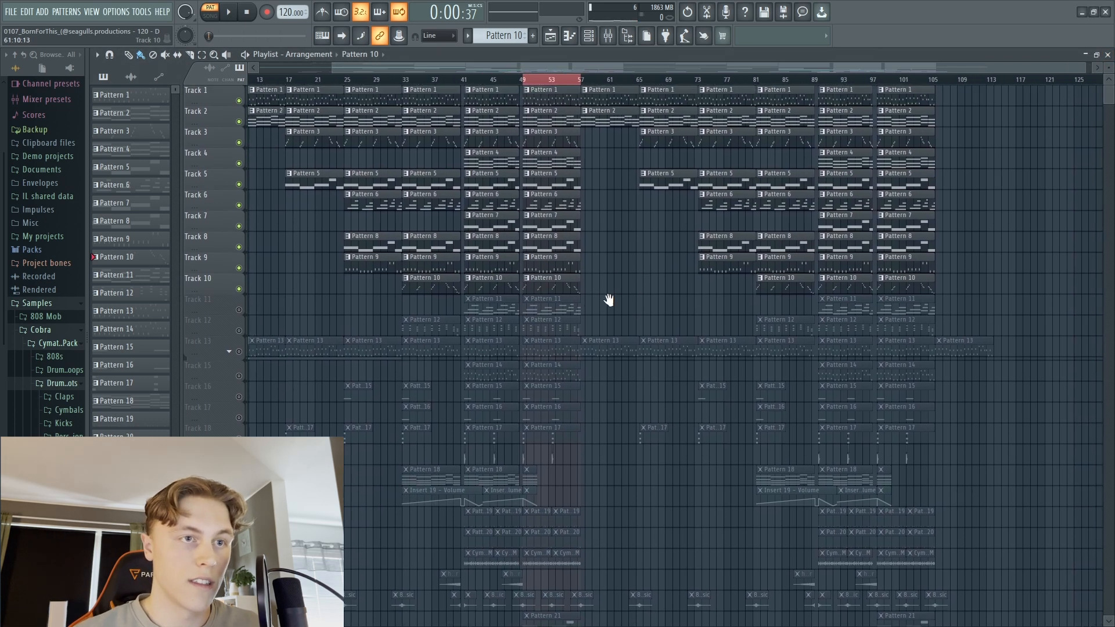
pyautogui.click(240, 311)
pyautogui.click(248, 13)
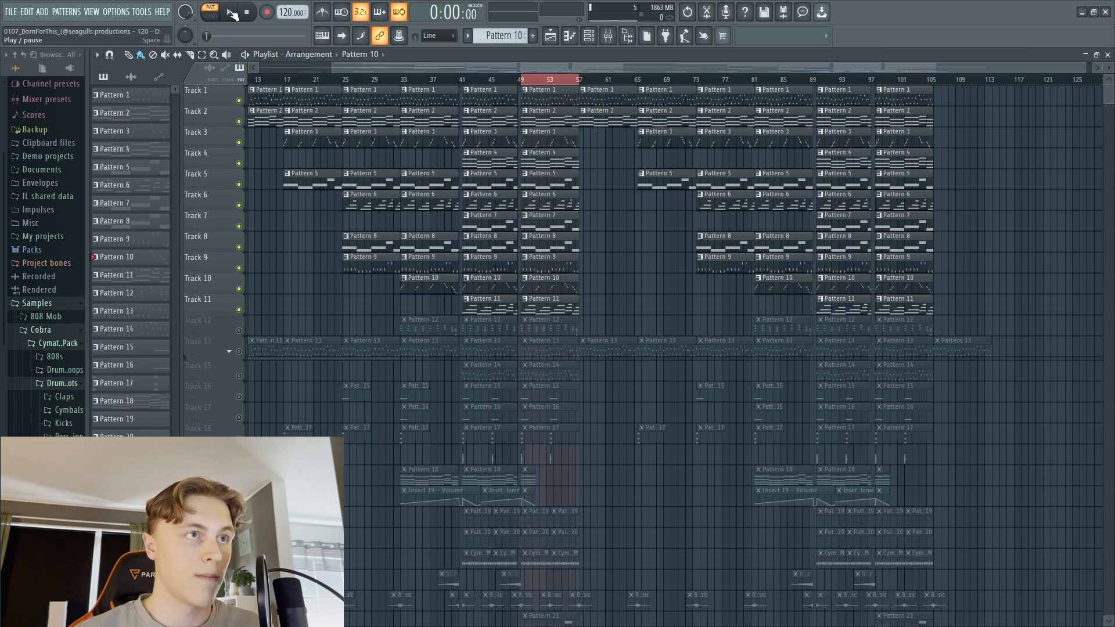
pyautogui.click(231, 13)
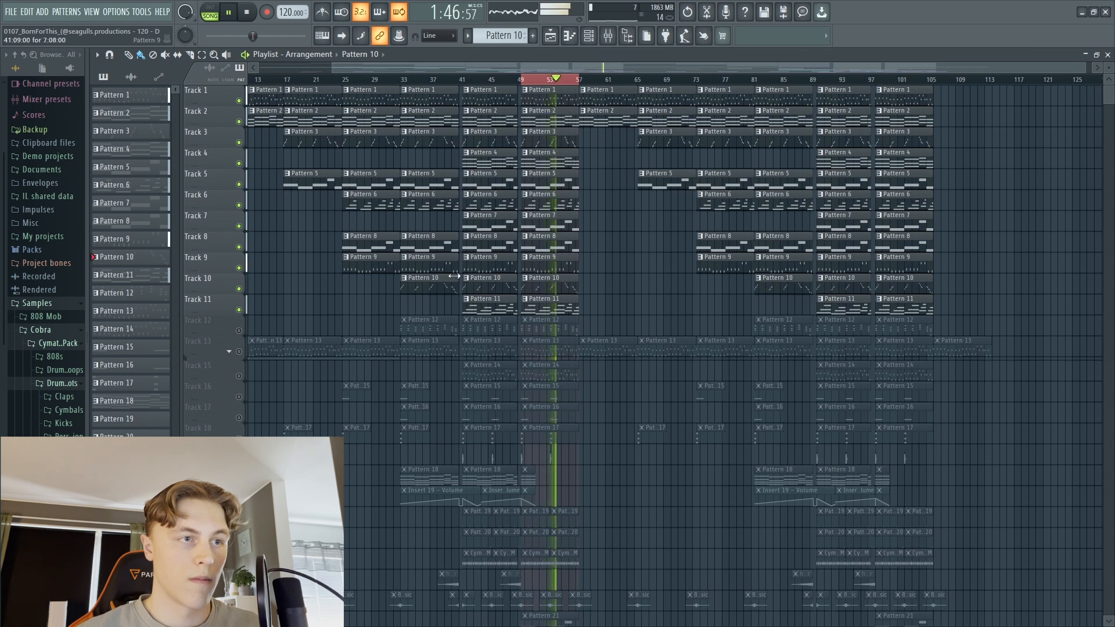
pyautogui.click(230, 352)
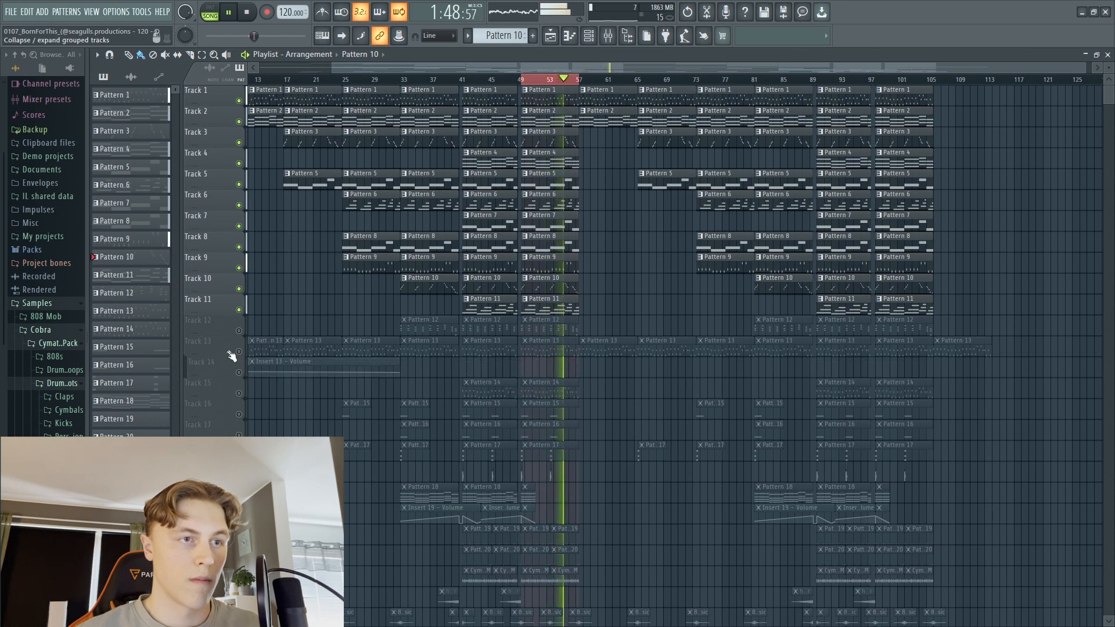
pyautogui.click(230, 352)
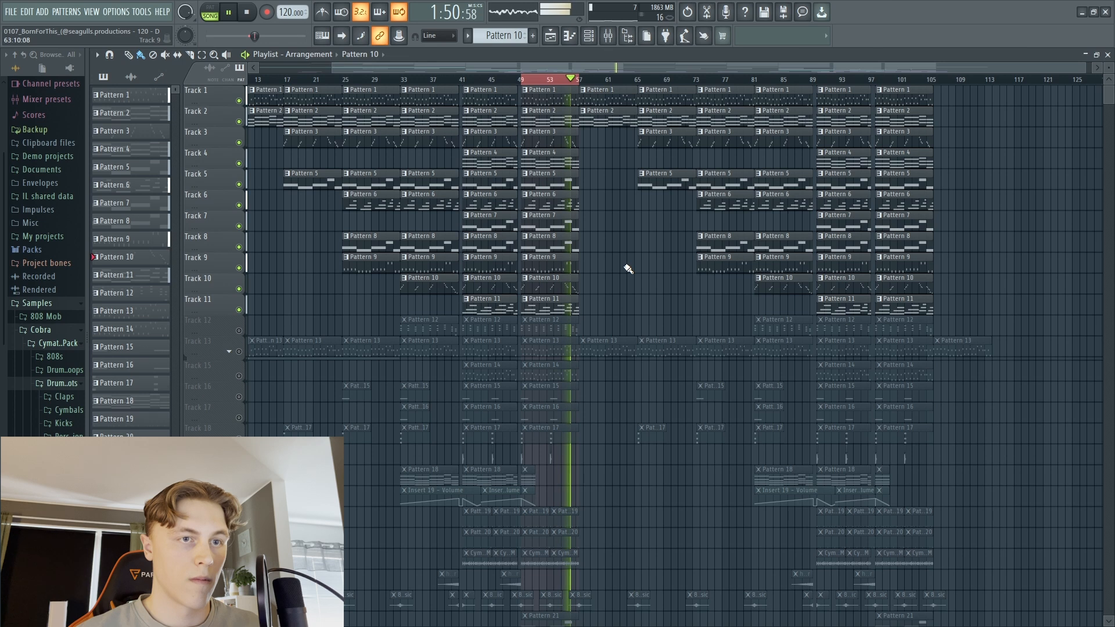
pyautogui.click(231, 12)
# Step: Select Pattern 11, examine its notes in the piano roll, and play the pattern on its own
pyautogui.click(139, 276)
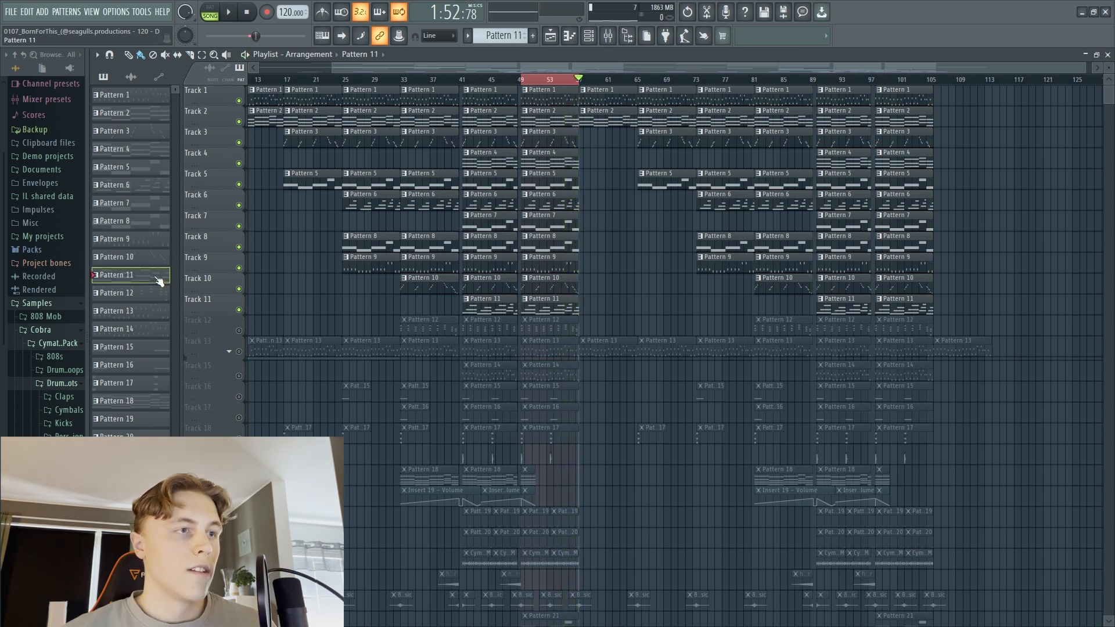
pyautogui.click(567, 37)
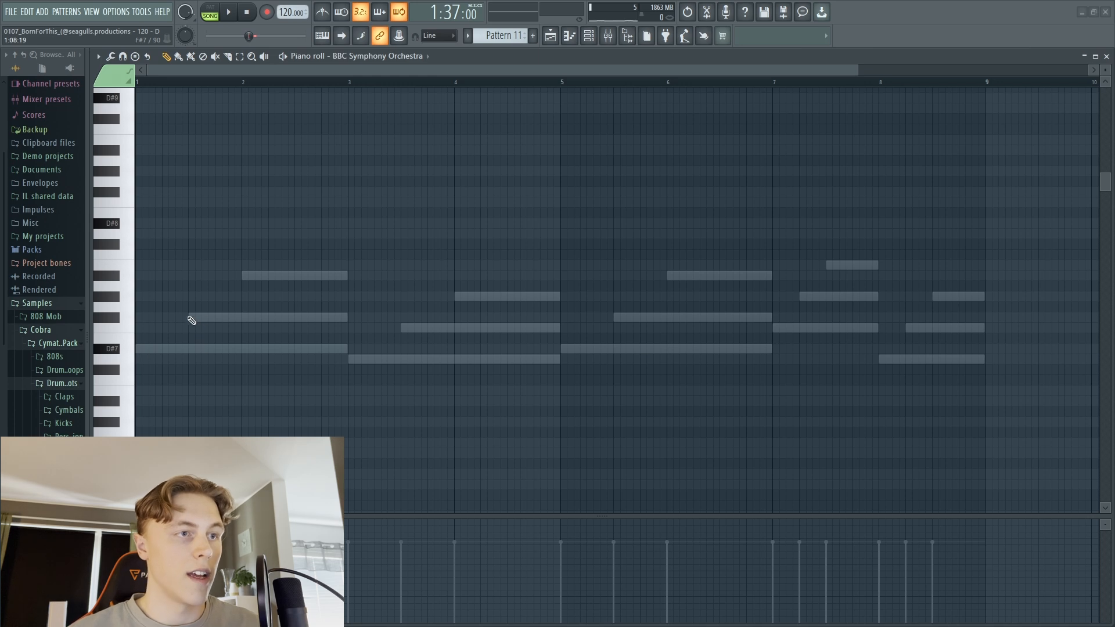
pyautogui.click(231, 13)
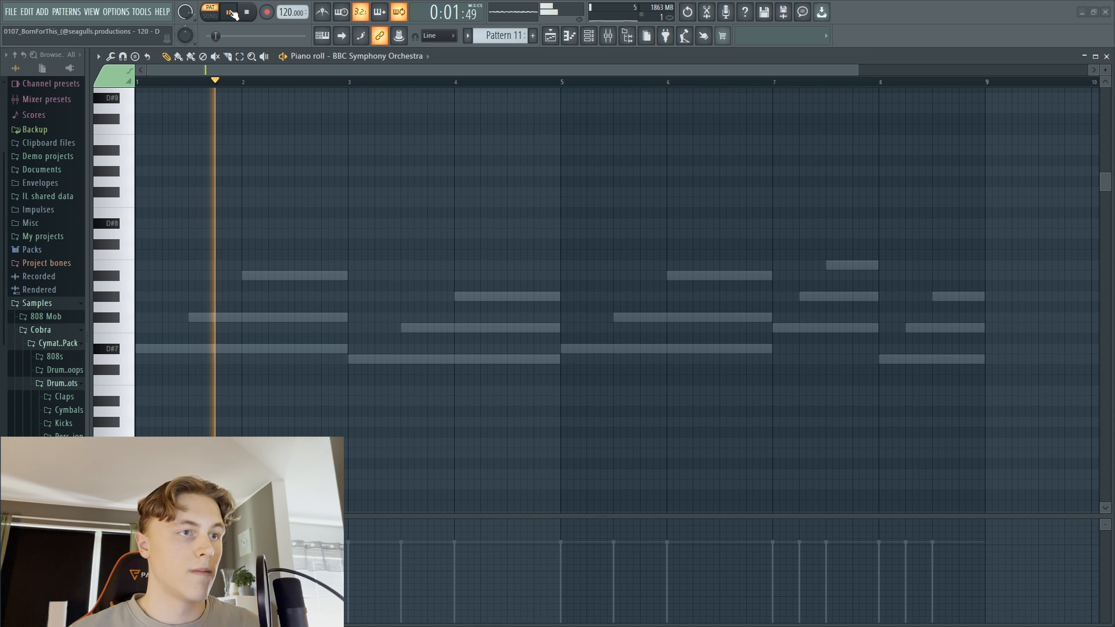
pyautogui.click(231, 13)
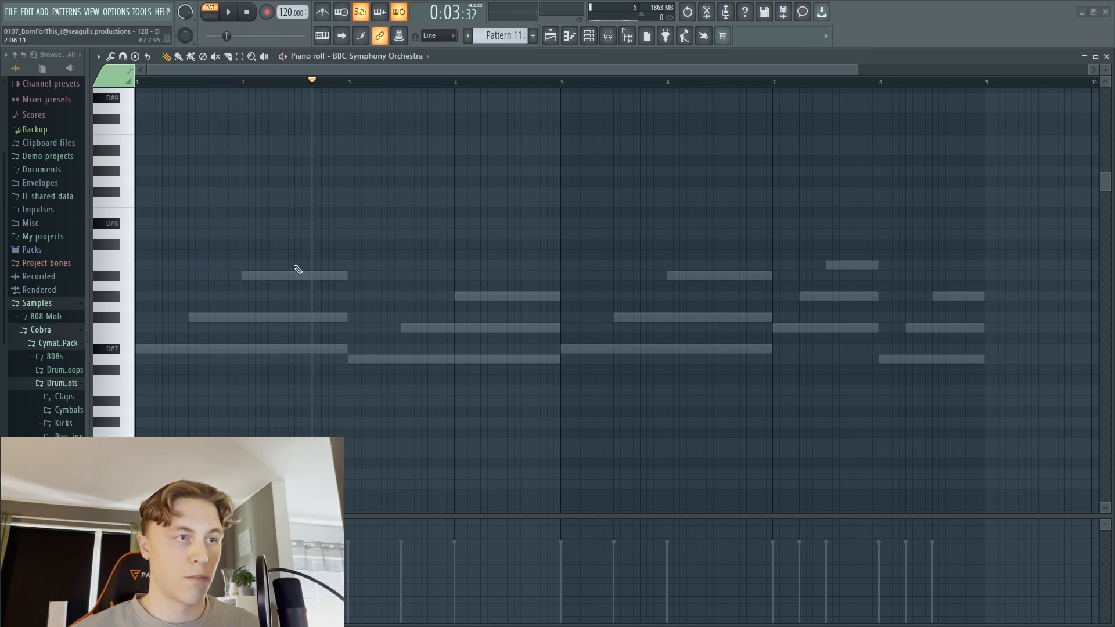
# Step: Return to the arrangement, enable Track 12, and switch playback to song mode
pyautogui.press('F5')
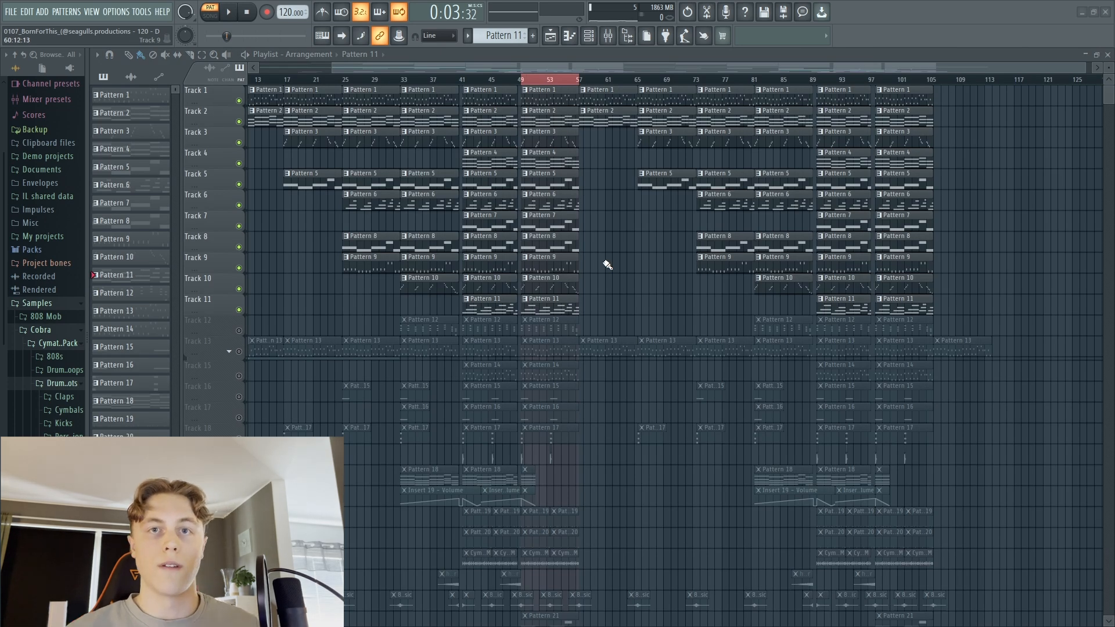
pyautogui.click(239, 330)
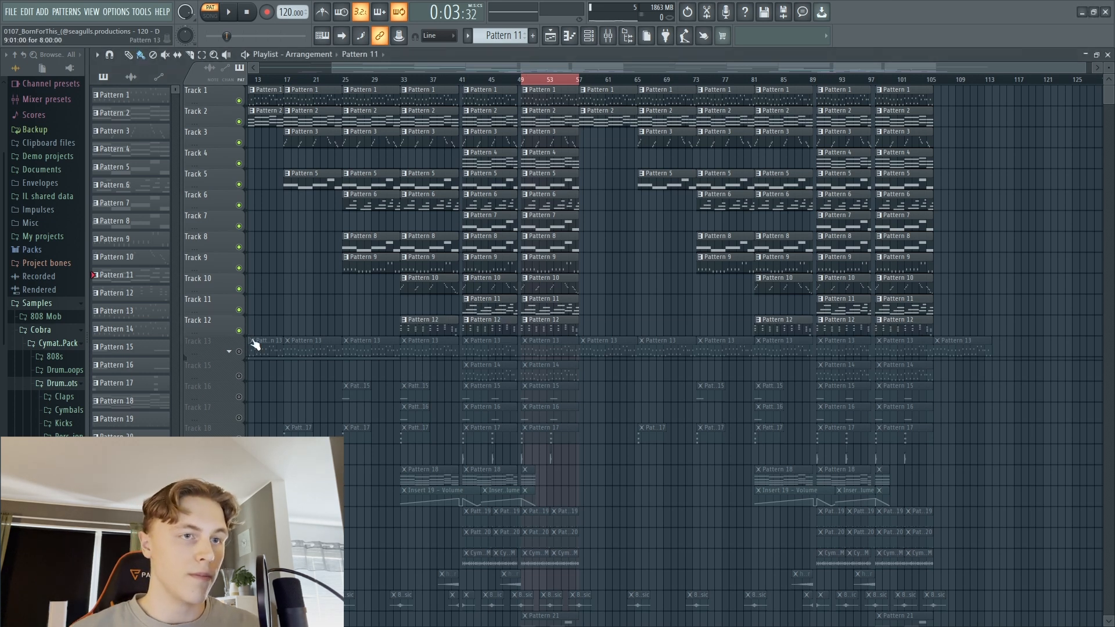
pyautogui.press('l')
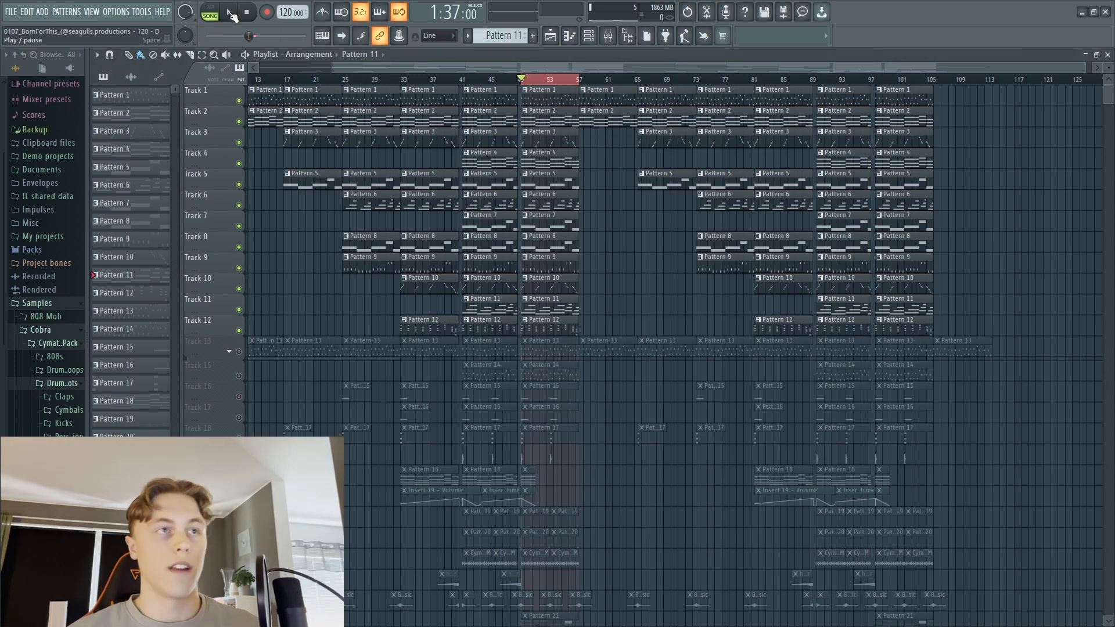
# Step: Play the selected section with Track 12 enabled, and examine Pattern 12's notes in the piano roll
pyautogui.click(232, 13)
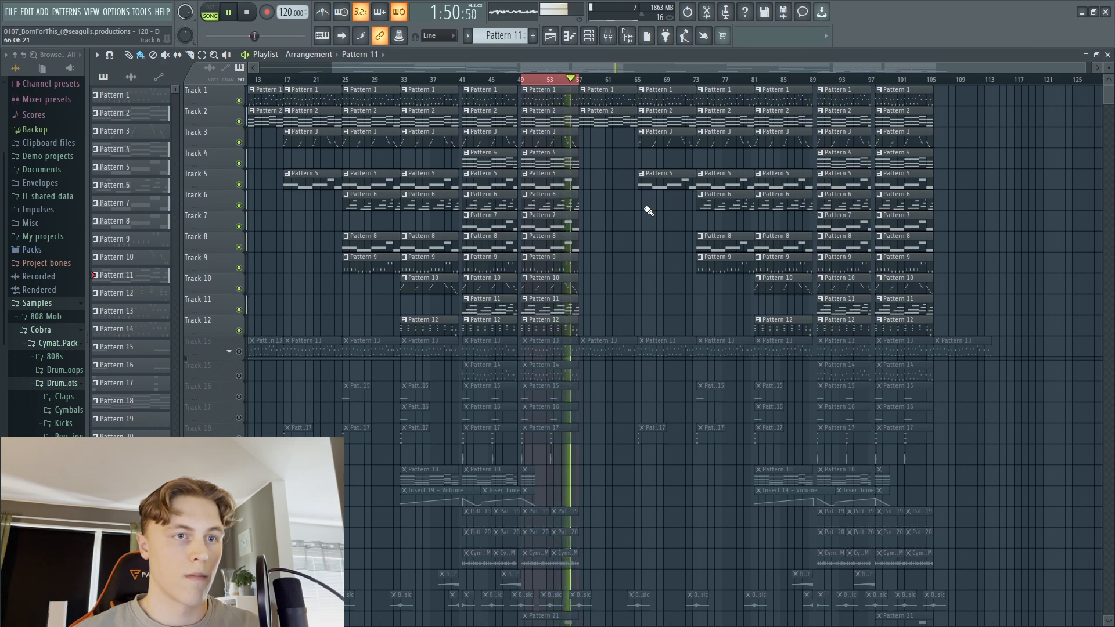
pyautogui.press('space')
pyautogui.click(570, 40)
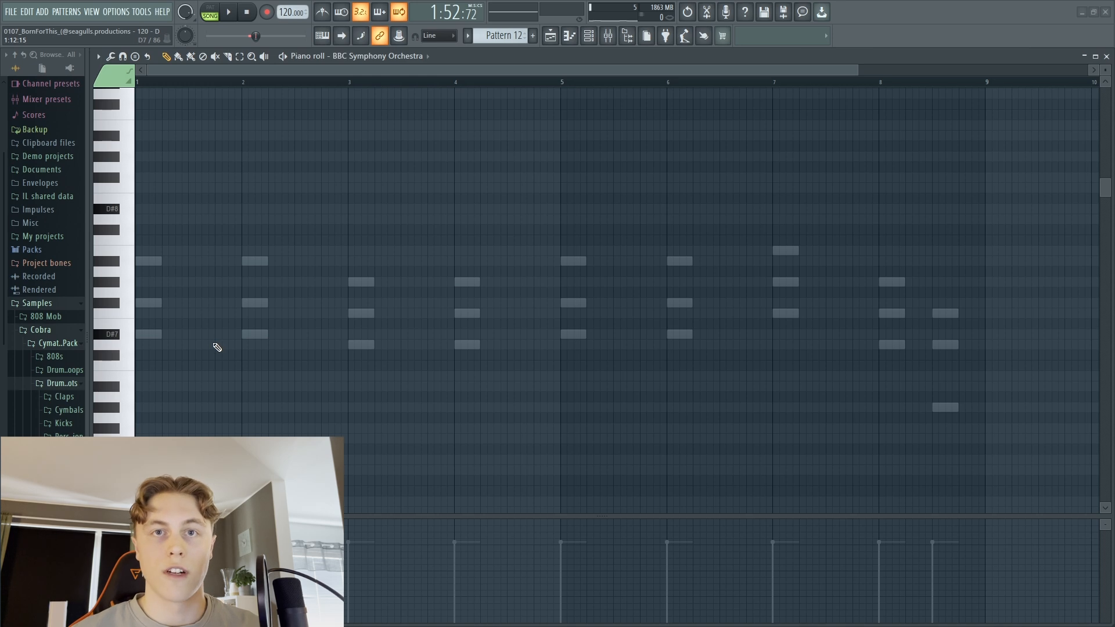
pyautogui.click(142, 334)
pyautogui.click(245, 335)
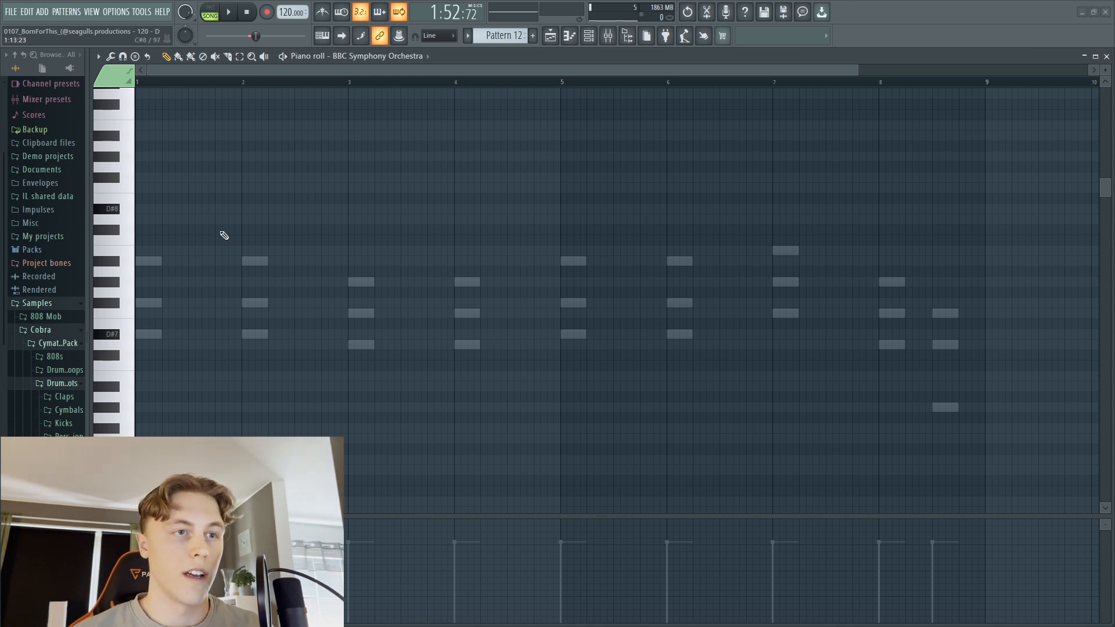
# Step: Play Pattern 12 on its own from its start, and play its ending from just before bar 8
pyautogui.click(213, 10)
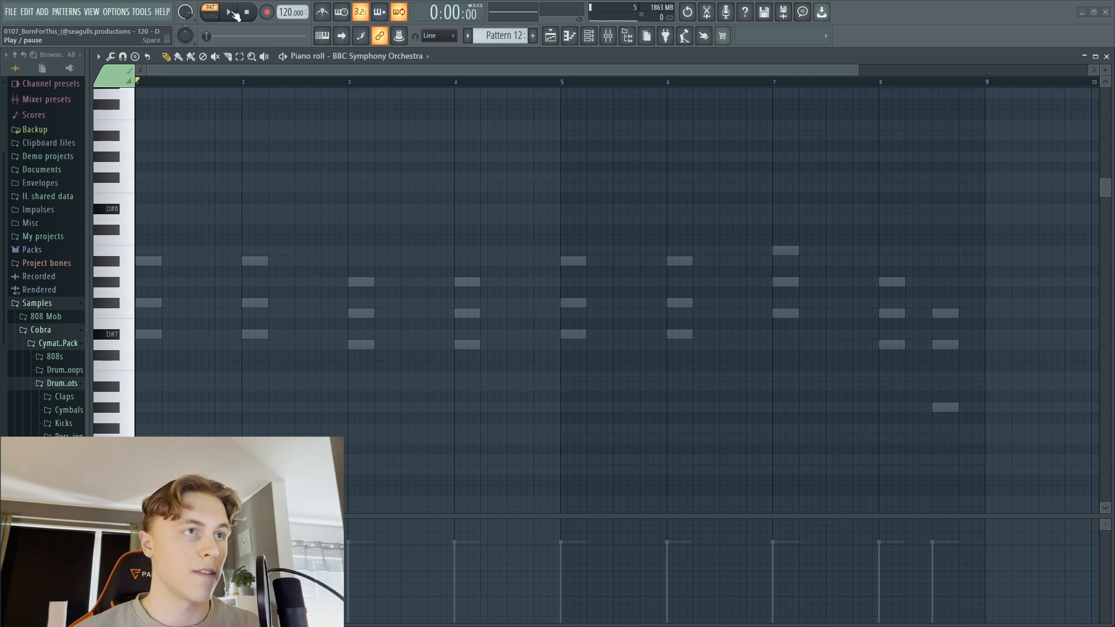
pyautogui.click(234, 12)
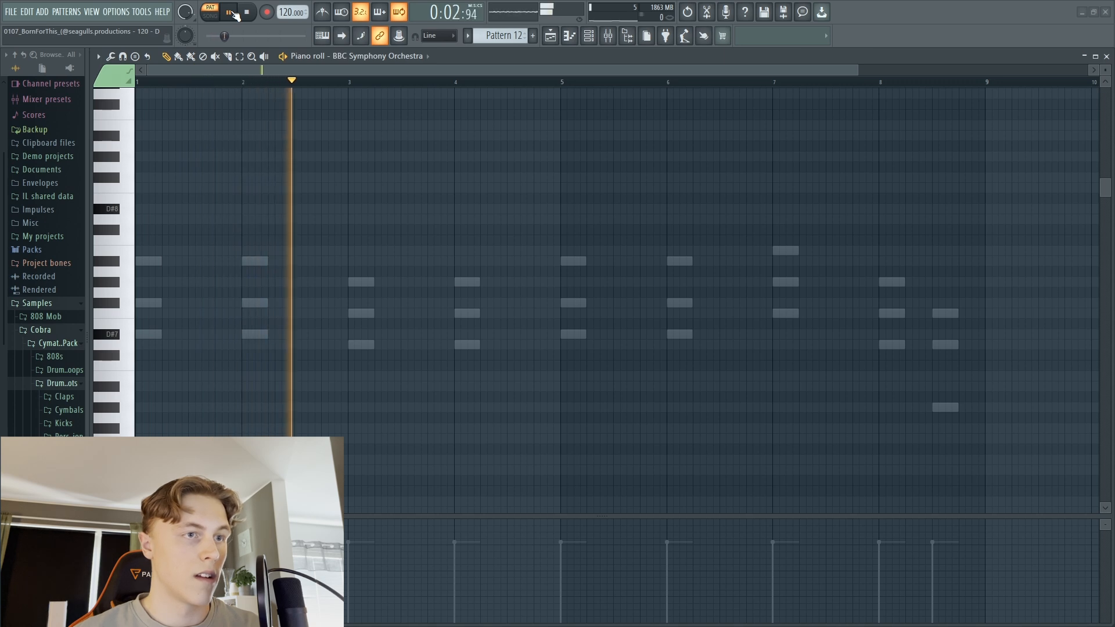
pyautogui.click(234, 12)
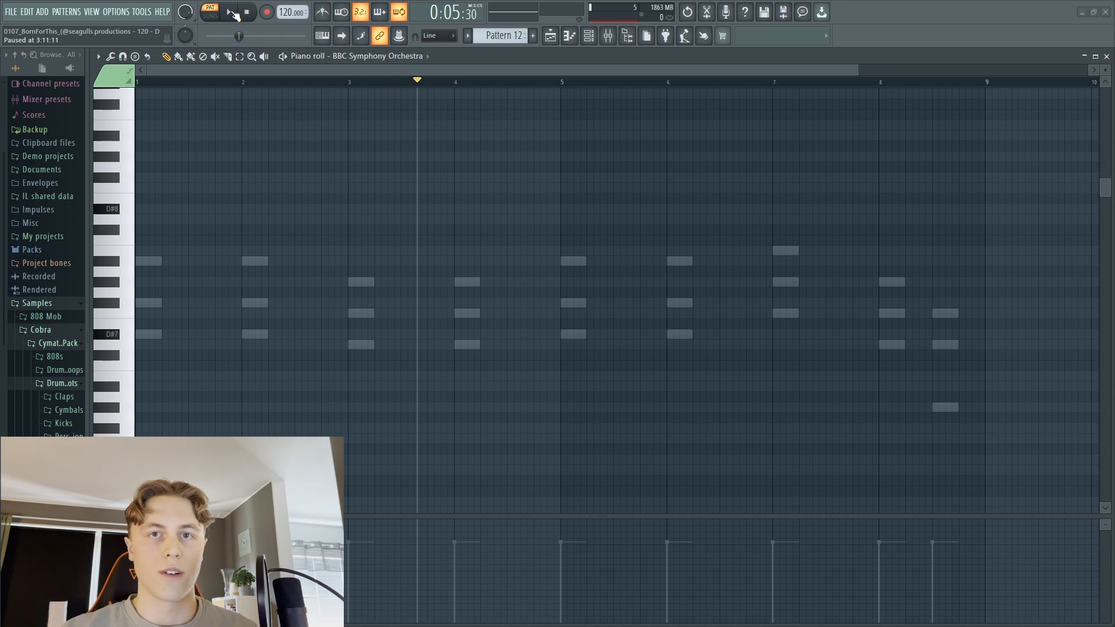
pyautogui.hscroll(3, 814, 232)
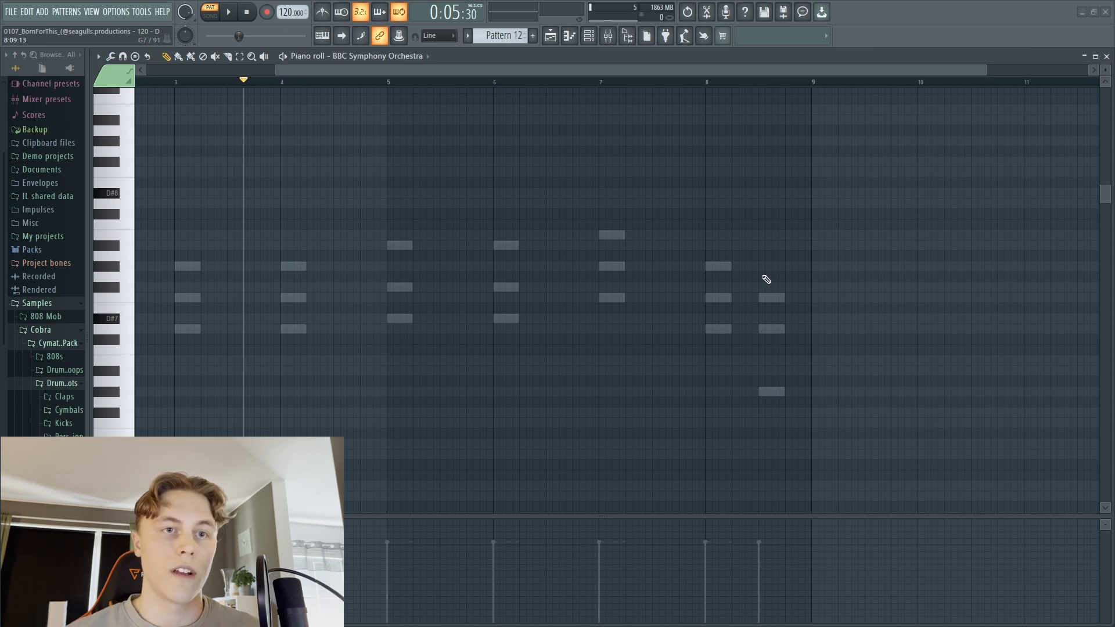
pyautogui.click(700, 82)
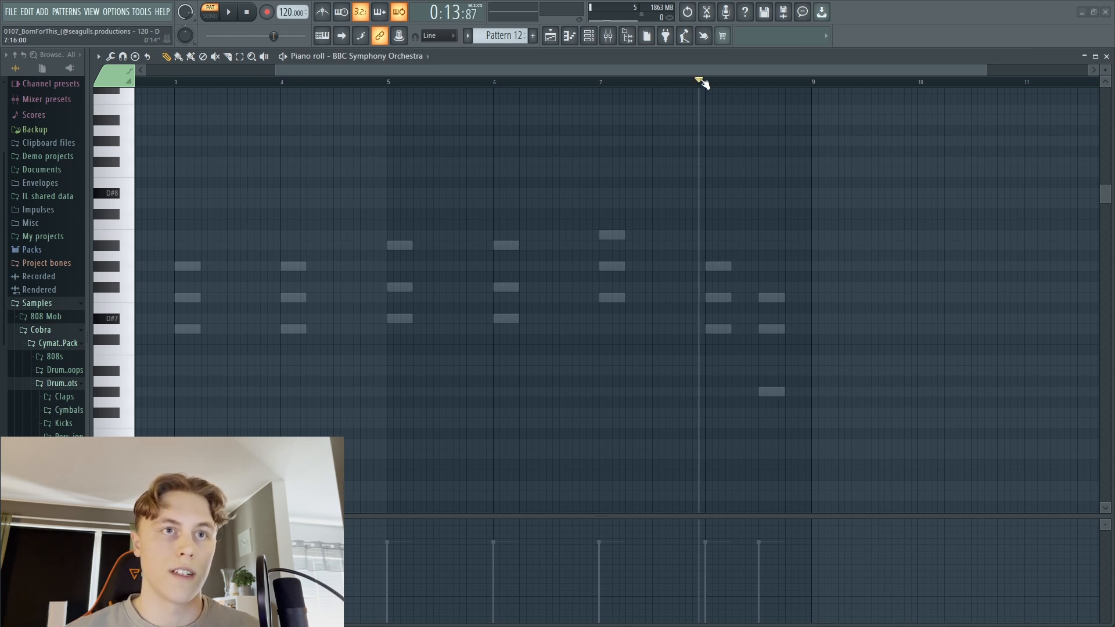
pyautogui.click(231, 15)
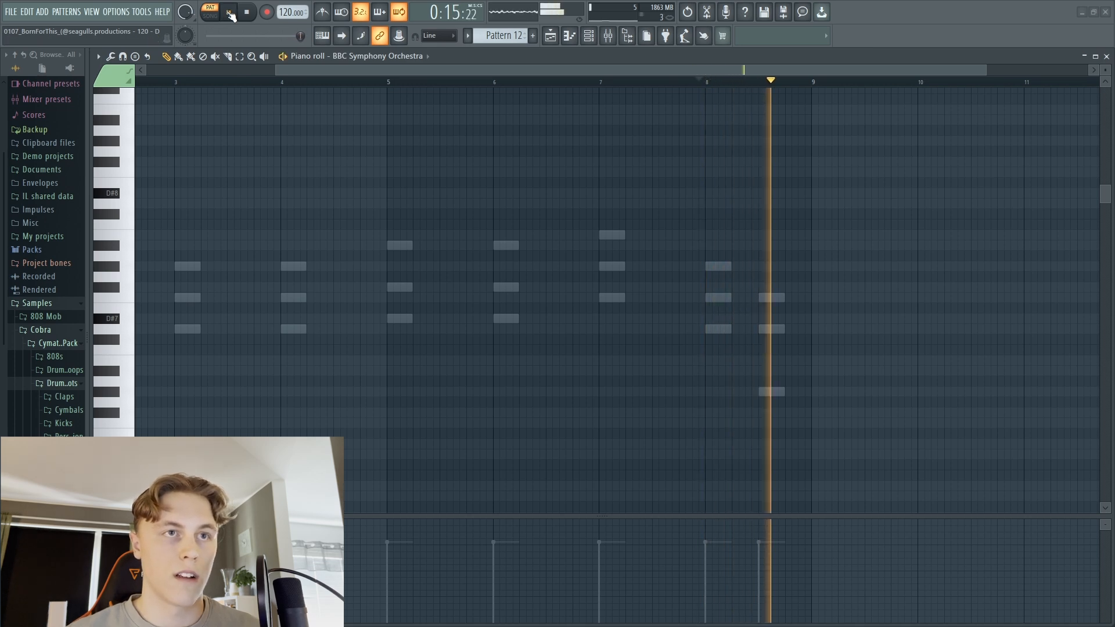
pyautogui.click(230, 15)
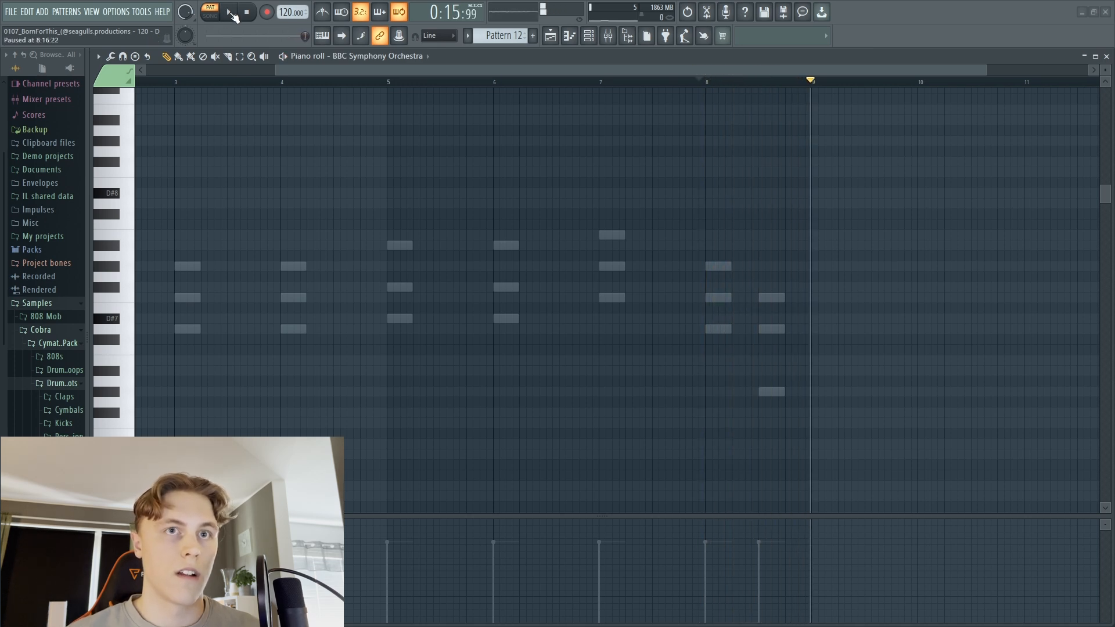
# Step: Return to the arrangement, enable Track 13, play the selected section in song mode, and select Pattern 13
pyautogui.click(1109, 56)
pyautogui.moveTo(632, 280); pyautogui.dragTo(663, 274)
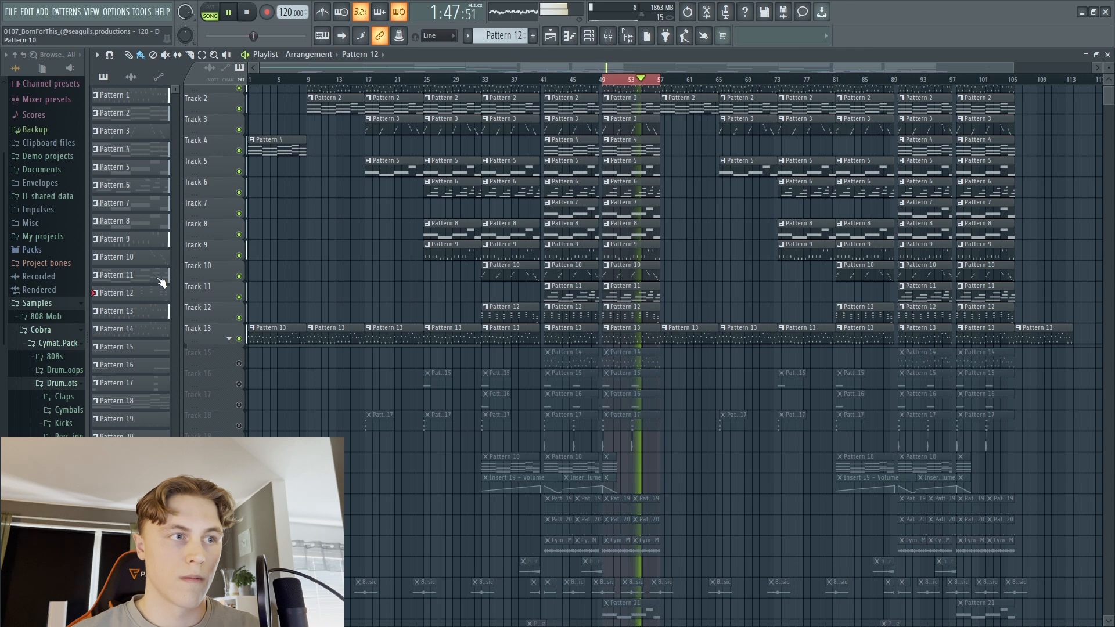
pyautogui.click(152, 308)
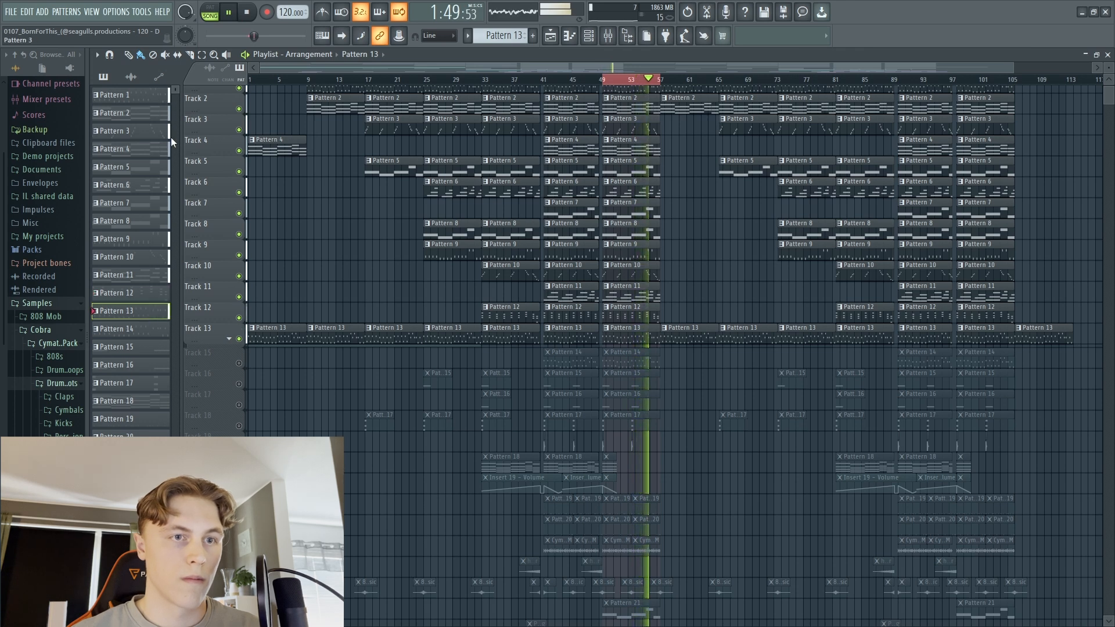
pyautogui.click(232, 12)
# Step: Examine Pattern 13's notes in the piano roll and play the pattern on its own
pyautogui.click(551, 37)
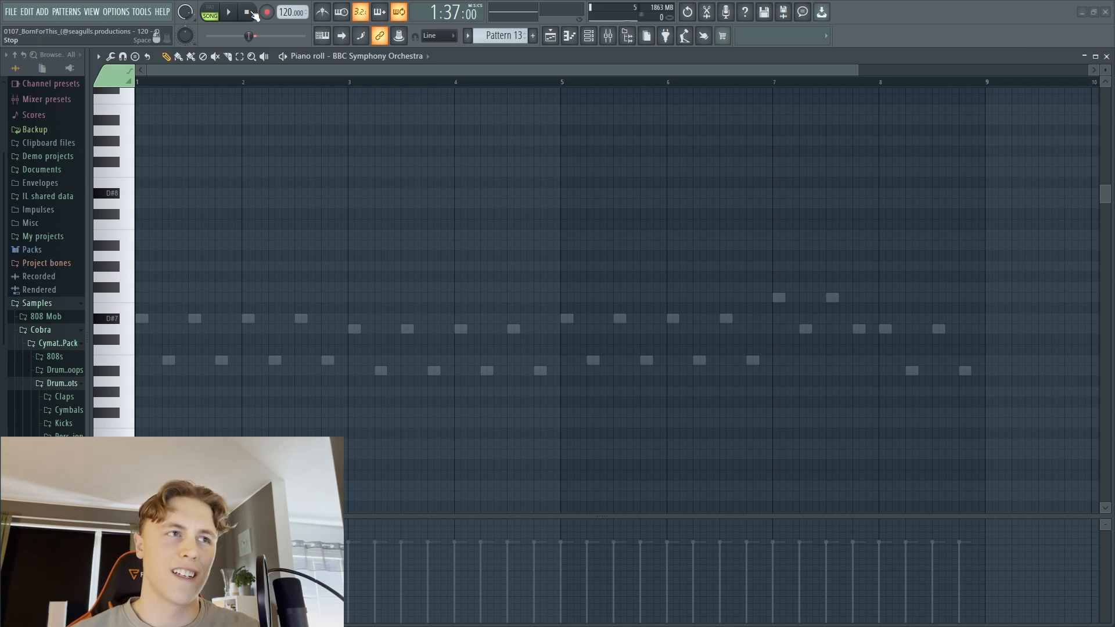
pyautogui.click(210, 12)
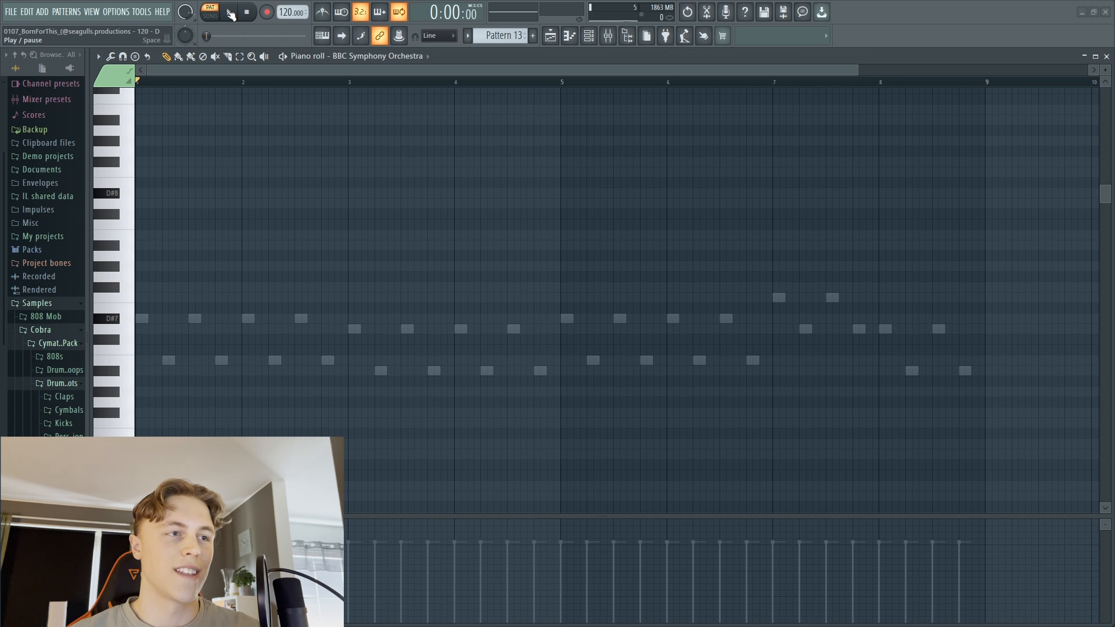
pyautogui.click(230, 12)
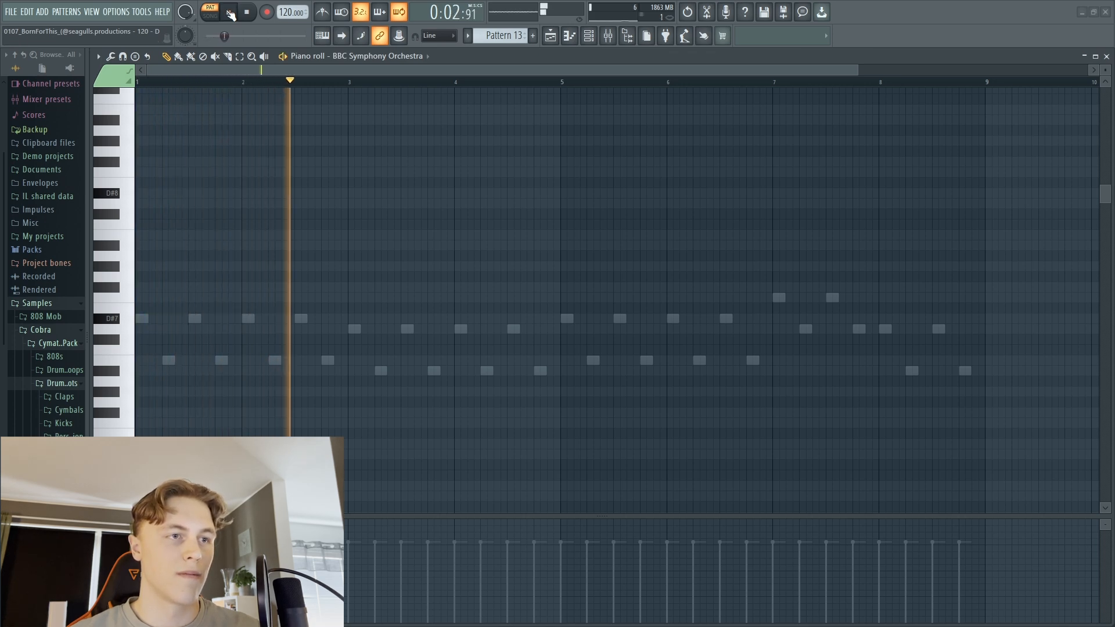
pyautogui.click(231, 13)
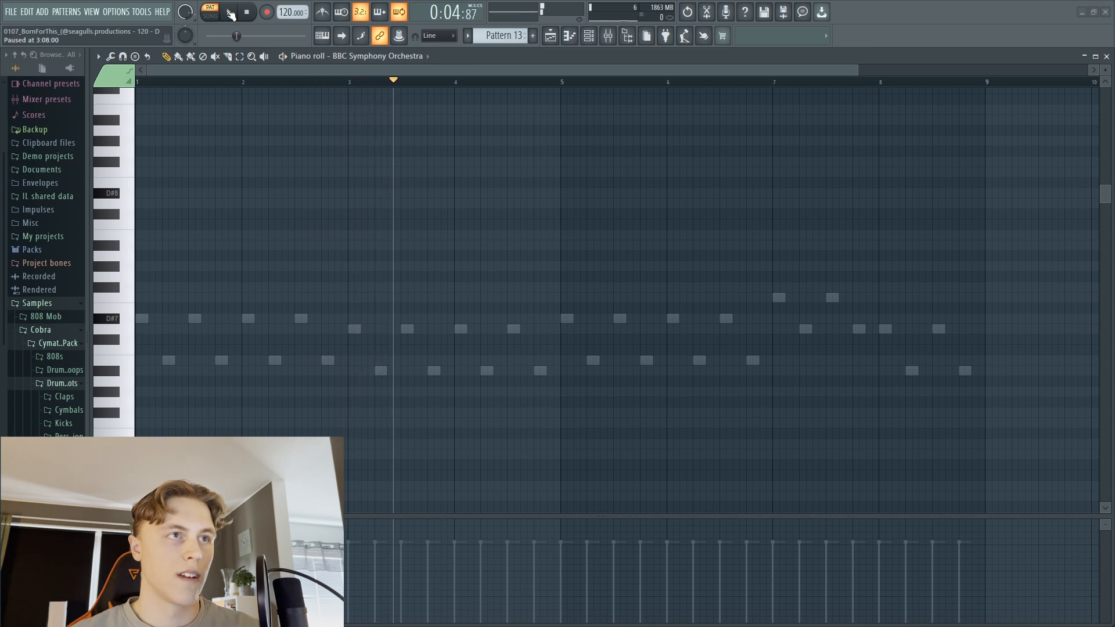
# Step: Return to the arrangement, enable Track 15, and play the selected section from its start in song mode
pyautogui.click(1107, 56)
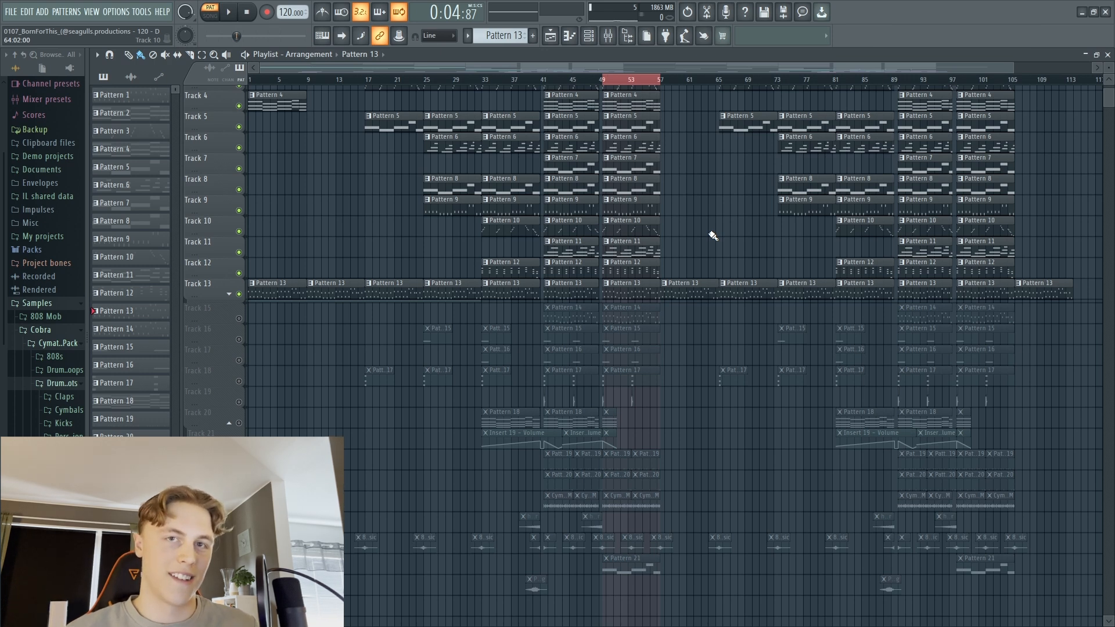
pyautogui.click(238, 319)
pyautogui.click(210, 13)
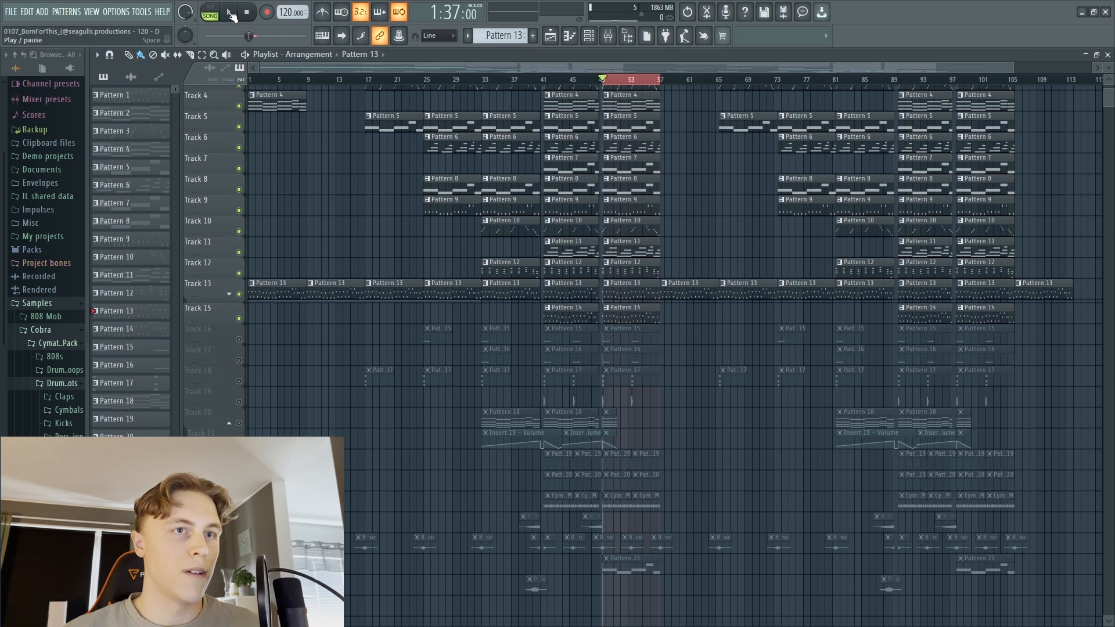
pyautogui.click(230, 12)
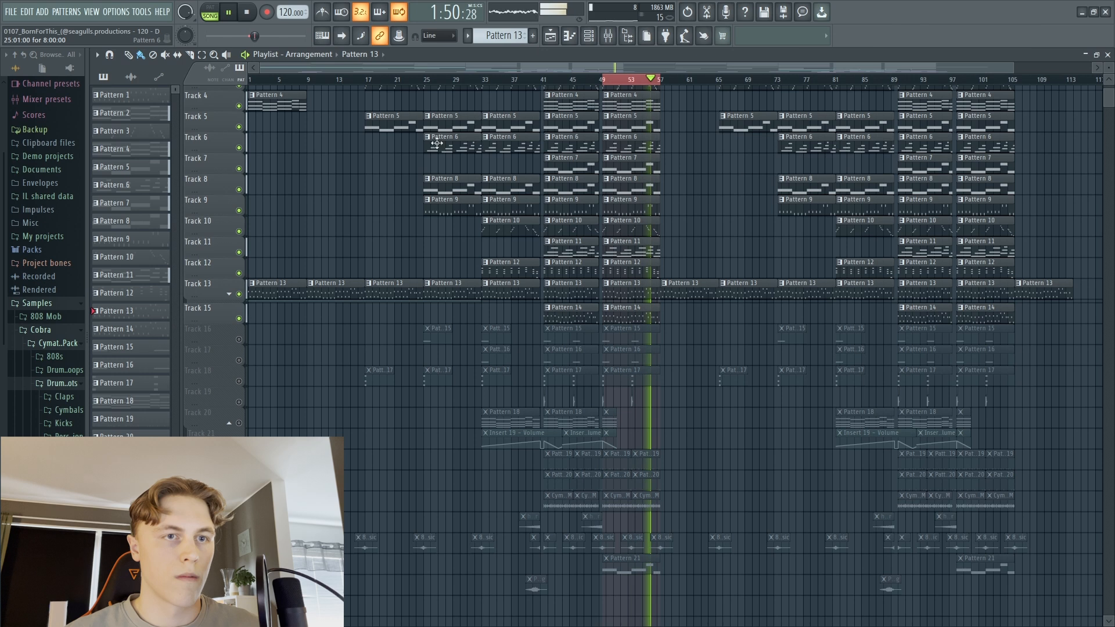
pyautogui.click(230, 16)
# Step: Examine Pattern 14's notes in the piano roll and play the pattern on its own
pyautogui.doubleClick(569, 315)
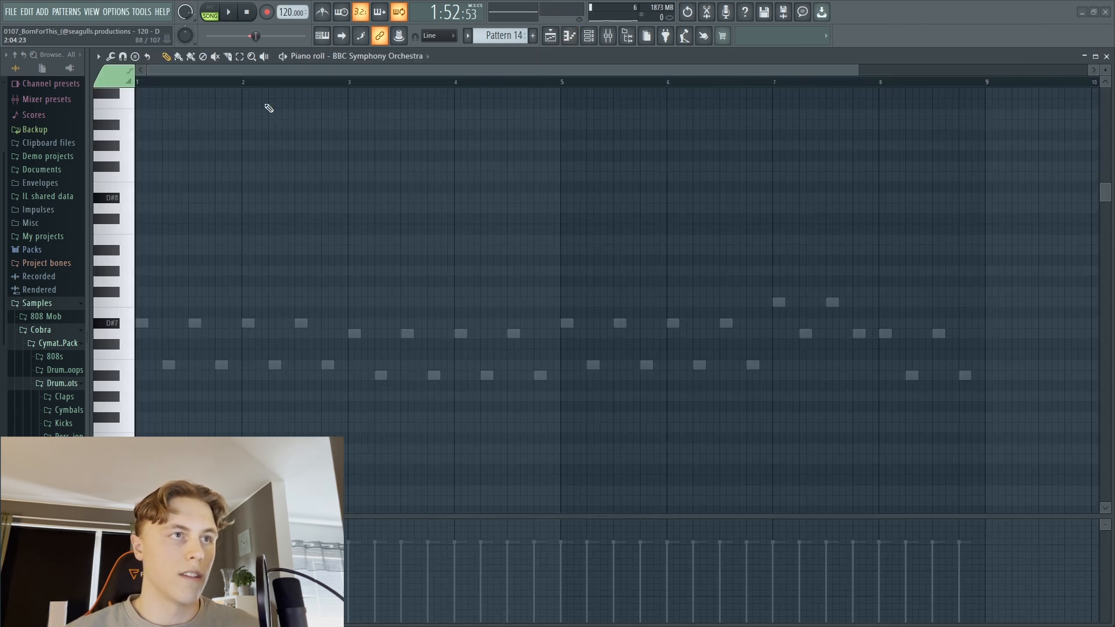
pyautogui.click(210, 12)
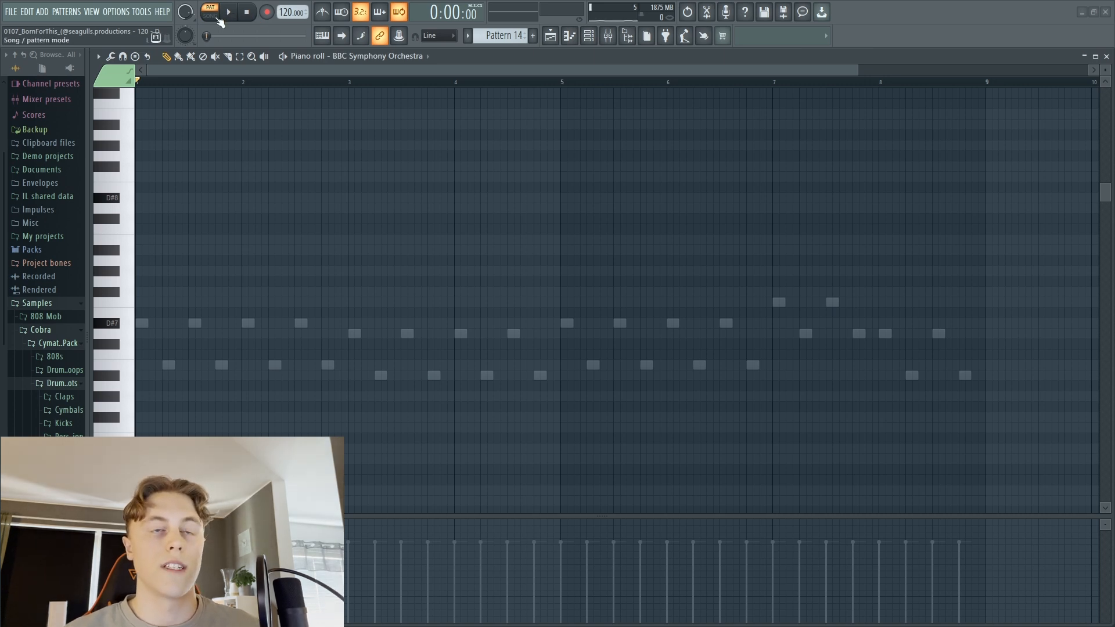
pyautogui.click(230, 14)
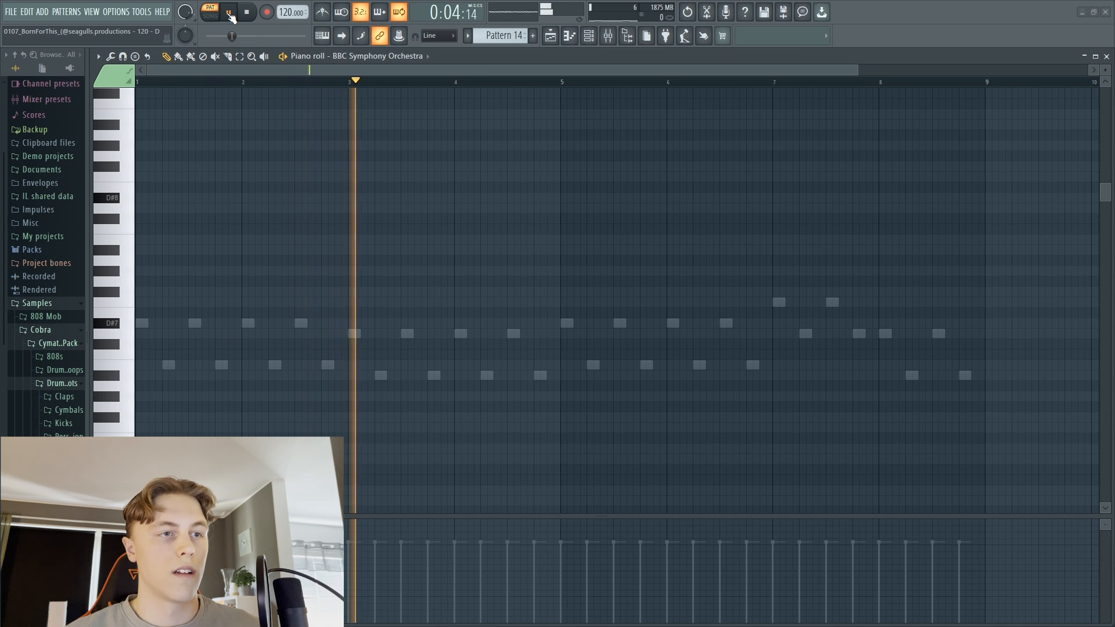
pyautogui.click(230, 13)
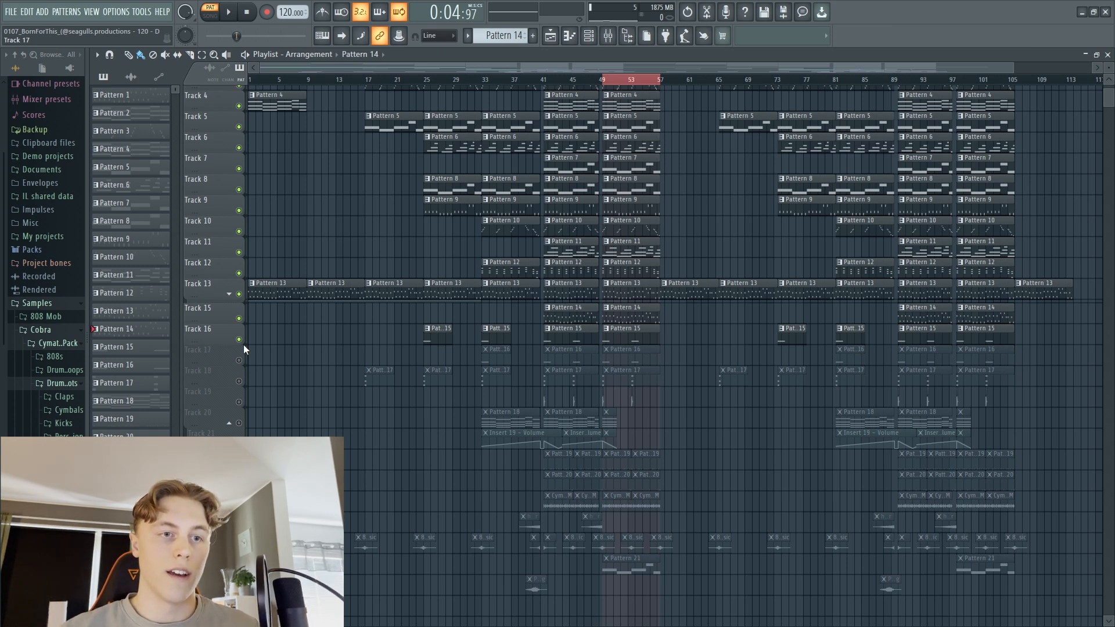
# Step: Solo Track 16 in the arrangement and play the selected section in song mode
pyautogui.keyDown('ctrl'); pyautogui.click(239, 339); pyautogui.keyUp('ctrl')
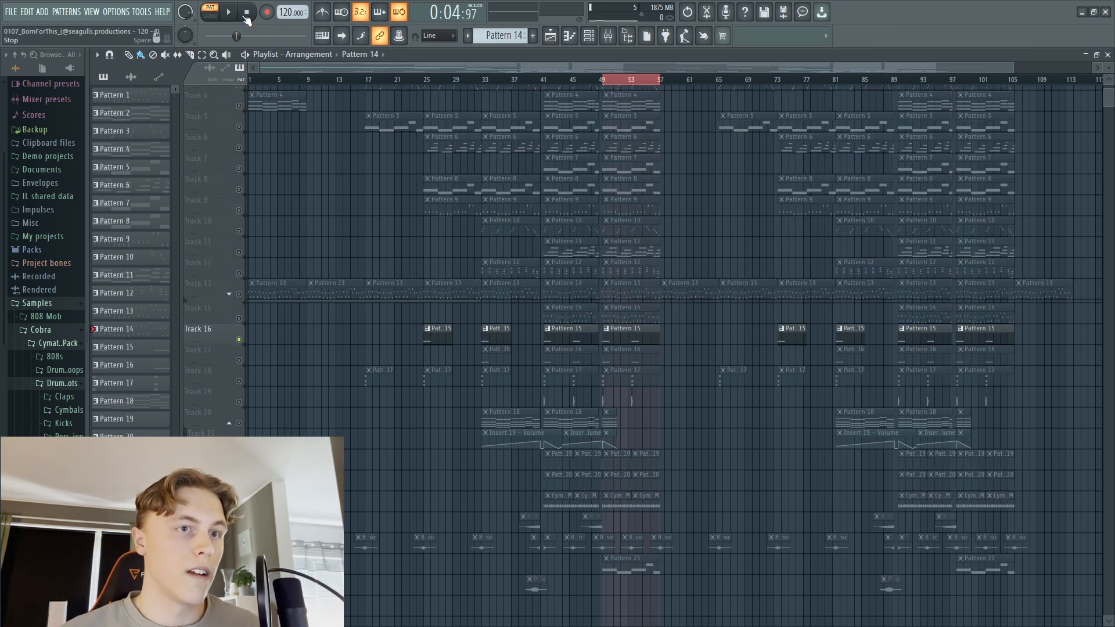
pyautogui.press('l')
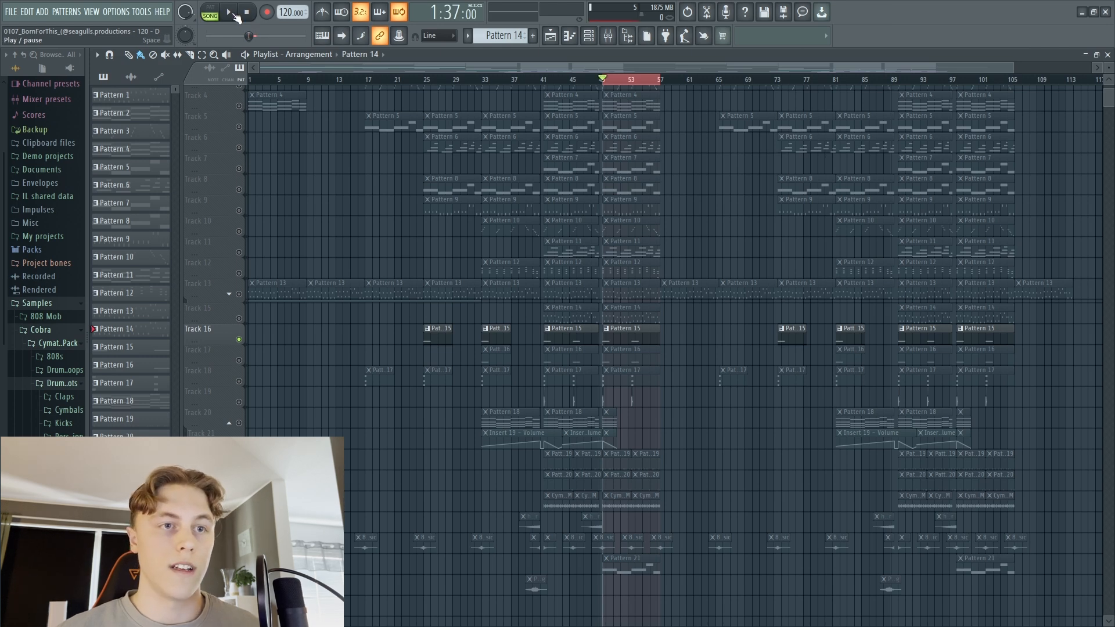
pyautogui.click(234, 14)
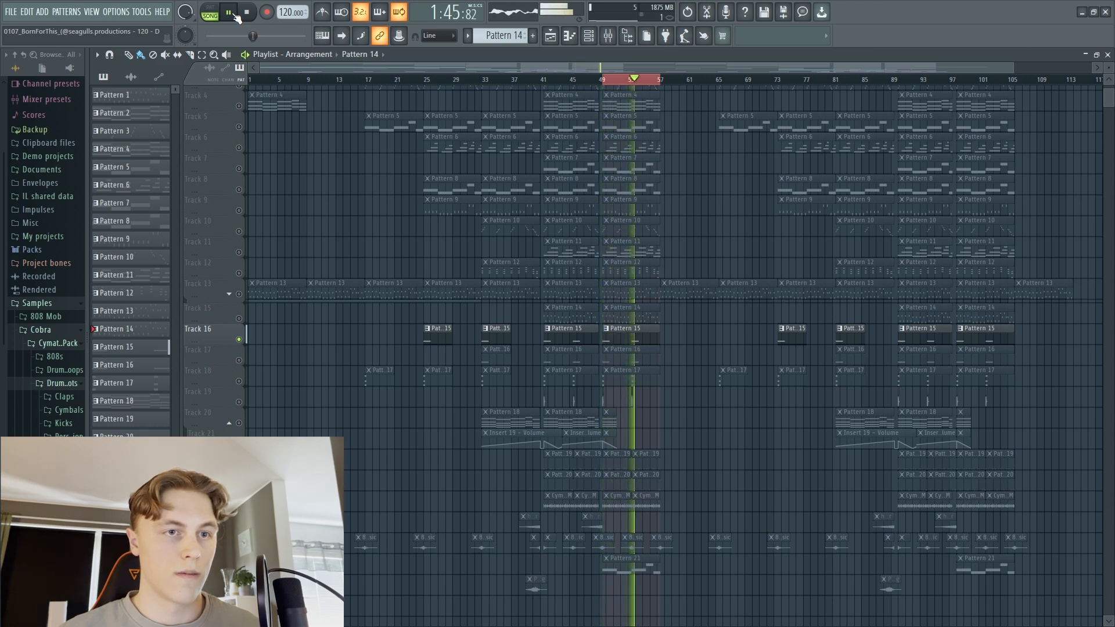
pyautogui.click(230, 13)
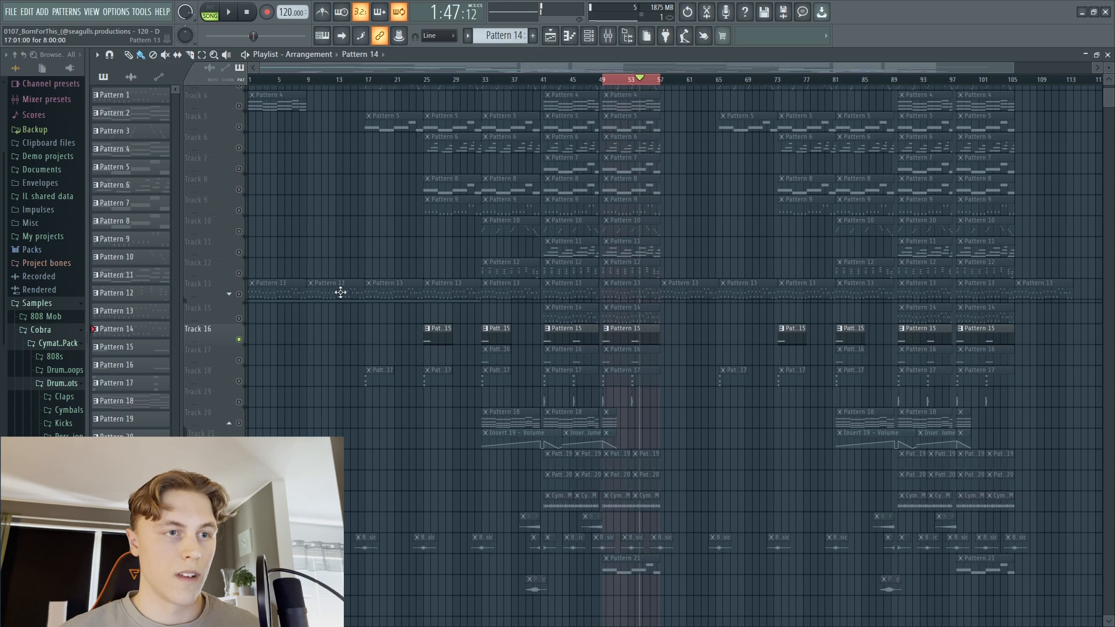
# Step: Enable Track 17 alongside Track 16 and play the selected section from its start
pyautogui.click(239, 360)
pyautogui.click(246, 13)
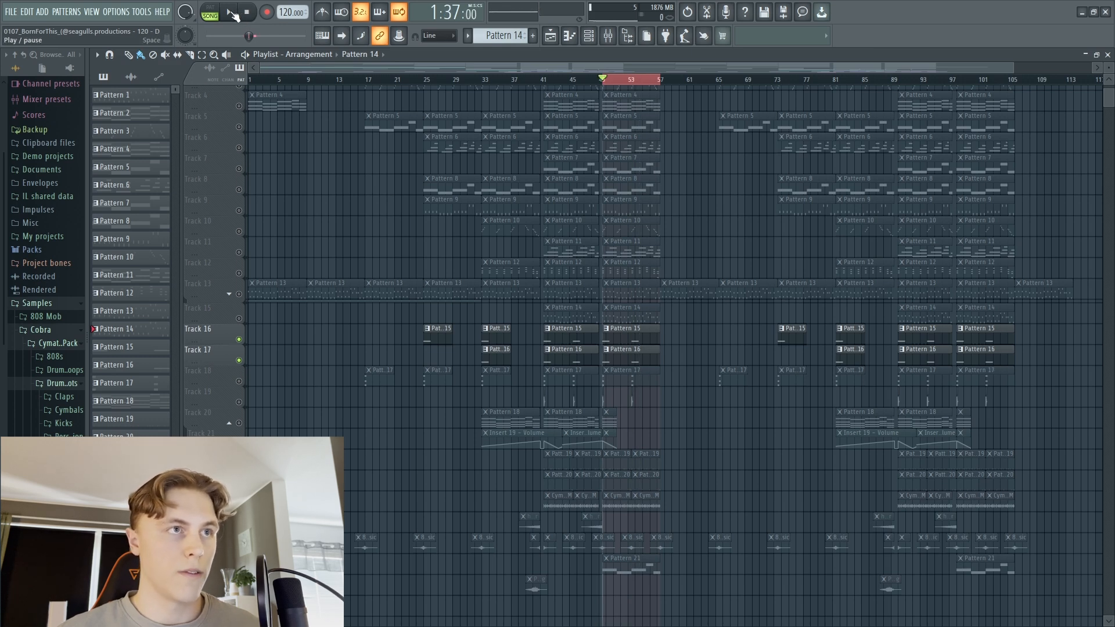
pyautogui.click(232, 13)
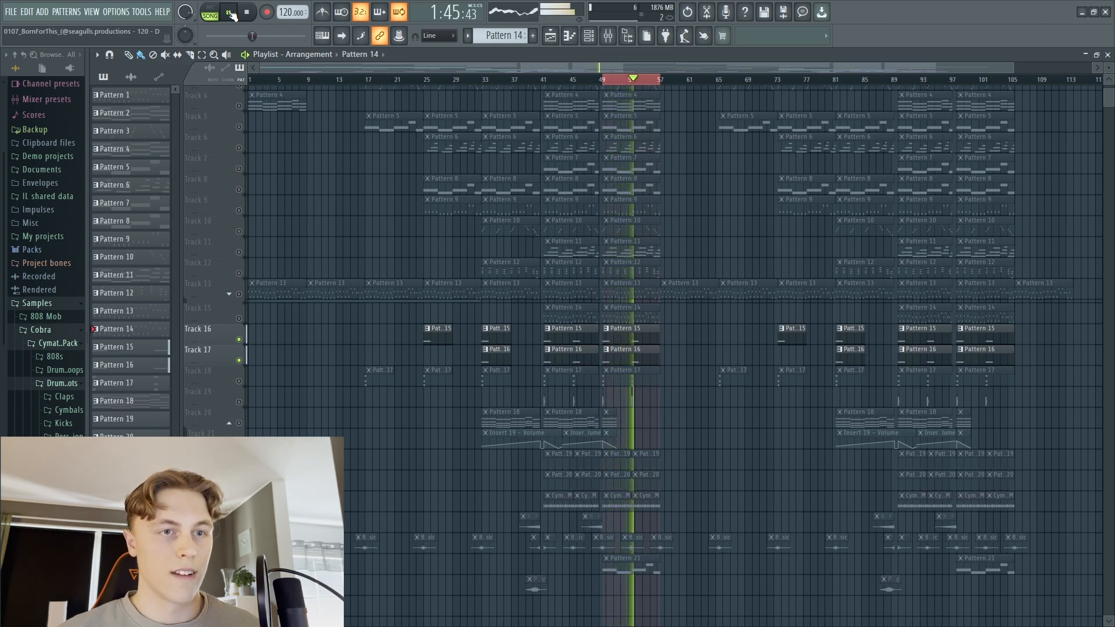
pyautogui.click(230, 13)
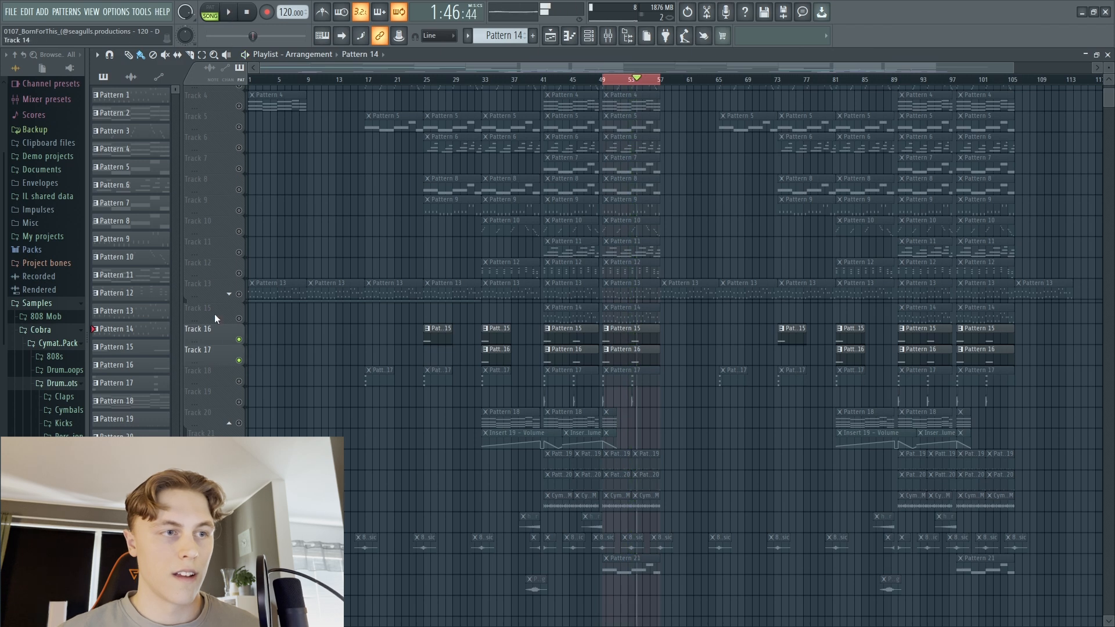
# Step: Enable Track 18 alongside Tracks 16 and 17, and play the selected section from its start
pyautogui.click(239, 382)
pyautogui.click(246, 11)
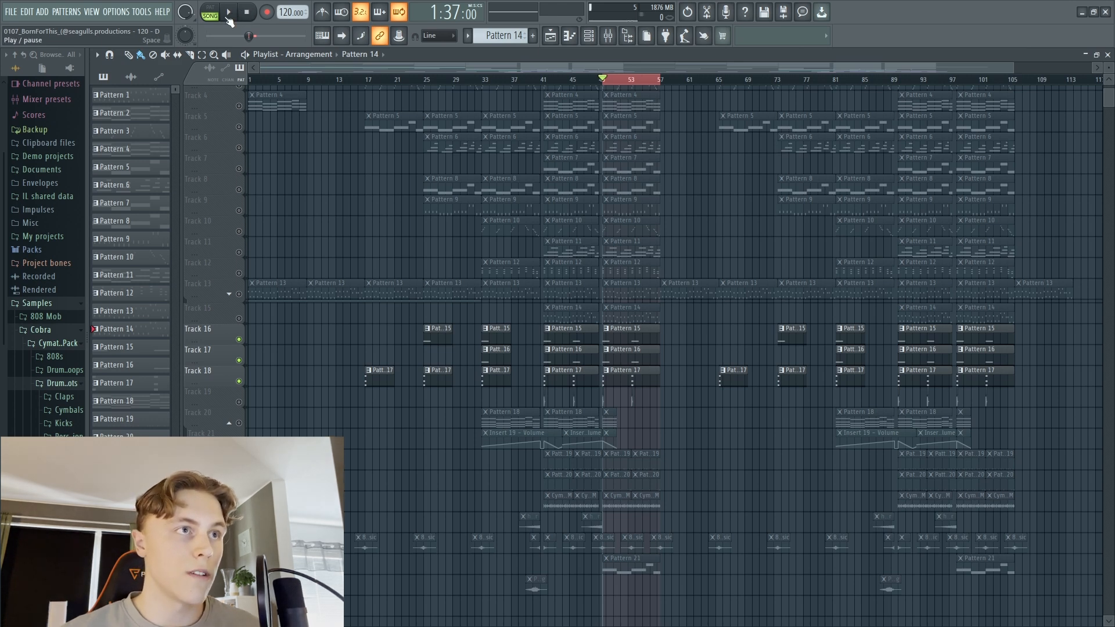
pyautogui.click(230, 16)
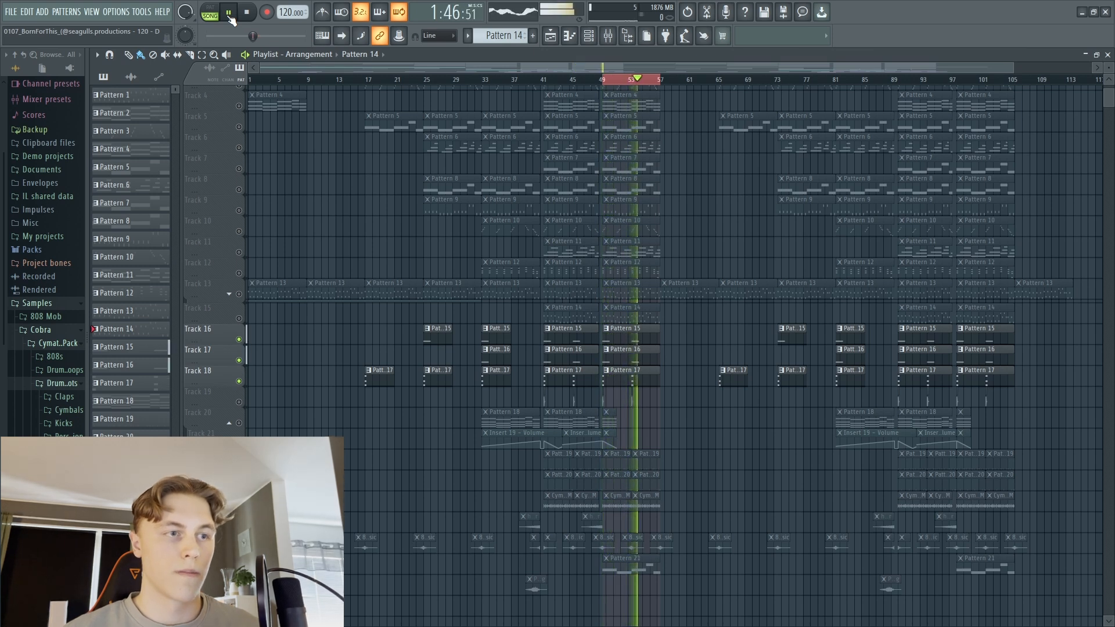
pyautogui.click(229, 18)
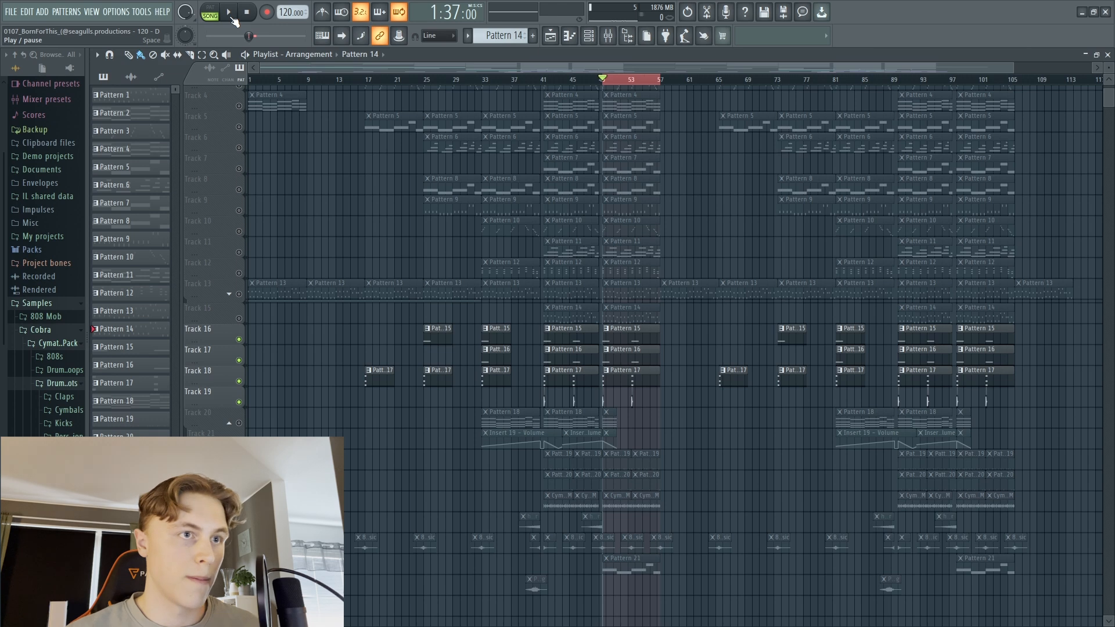
# Step: Enable Tracks 19 and 20 one at a time, playing the section after each and selecting bars 41 to 49 for Track 20
pyautogui.click(232, 18)
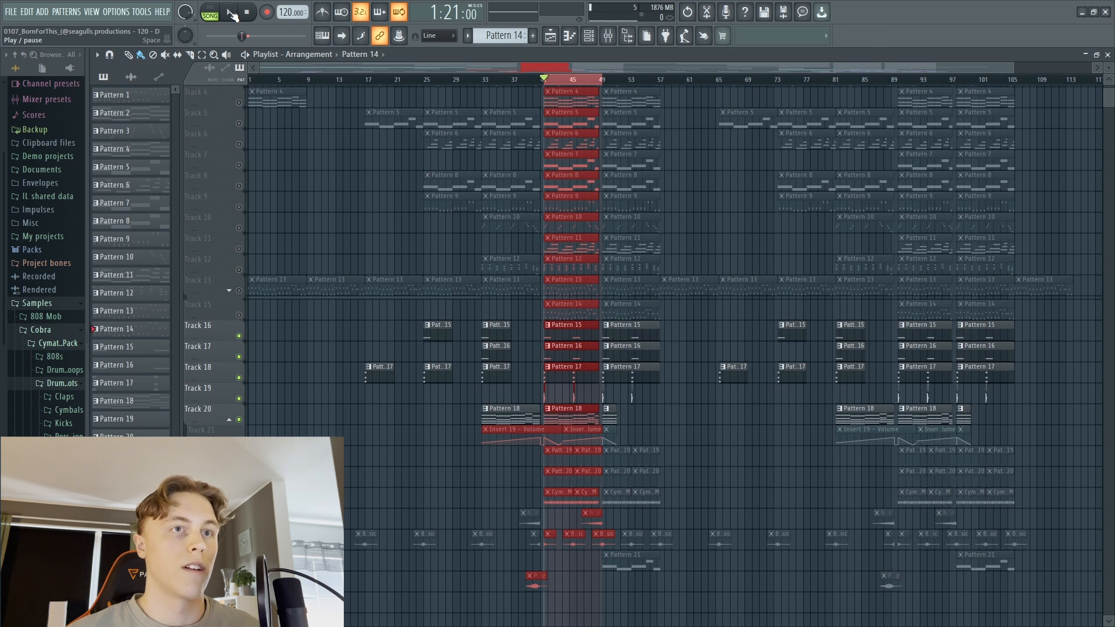
pyautogui.click(231, 12)
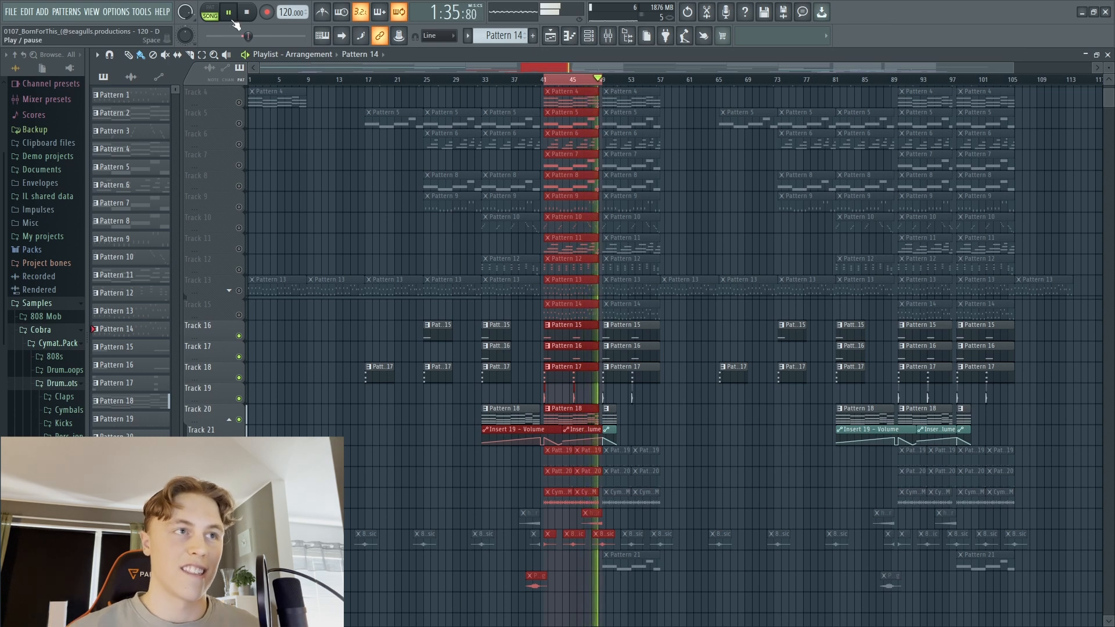
# Step: Enable Track 25 alongside the percussion tracks and play the selected section from bar 46
pyautogui.click(233, 14)
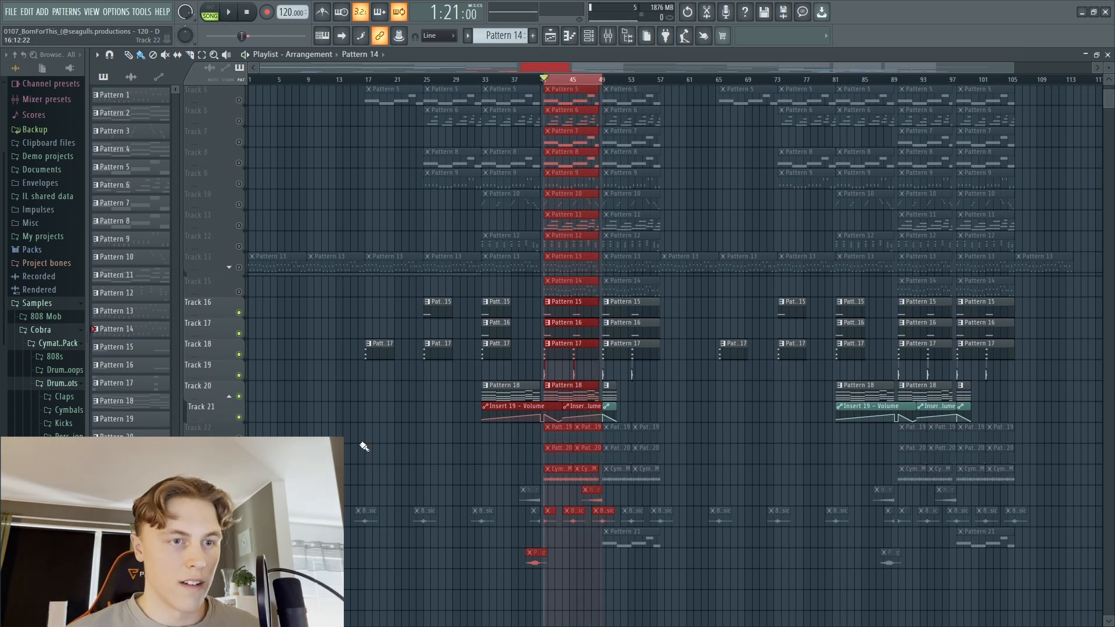
pyautogui.click(238, 501)
pyautogui.click(578, 79)
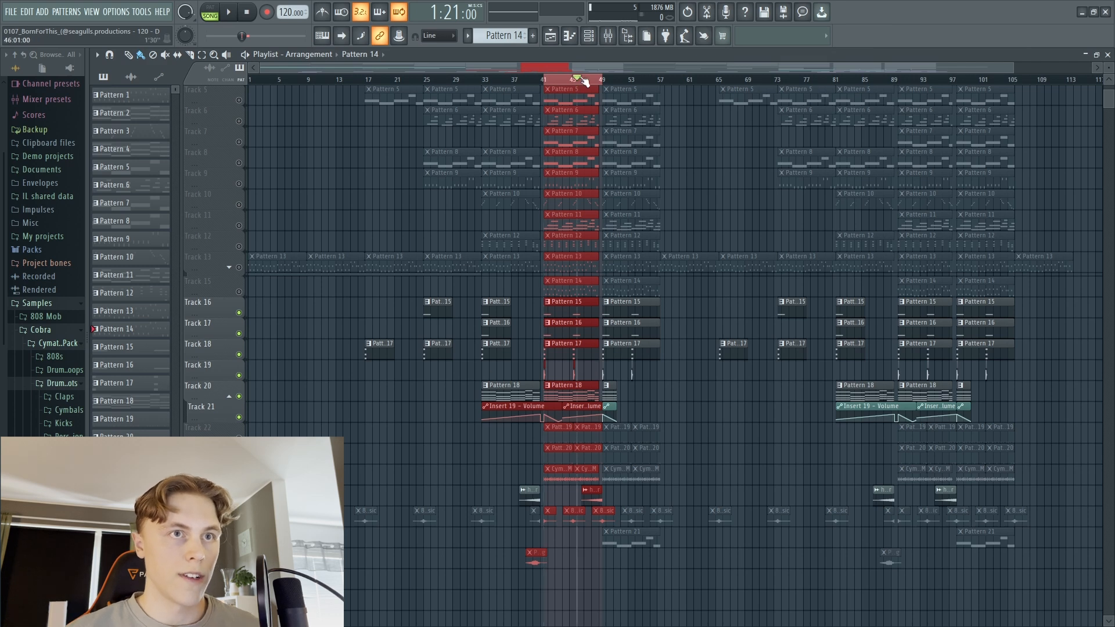
pyautogui.click(232, 15)
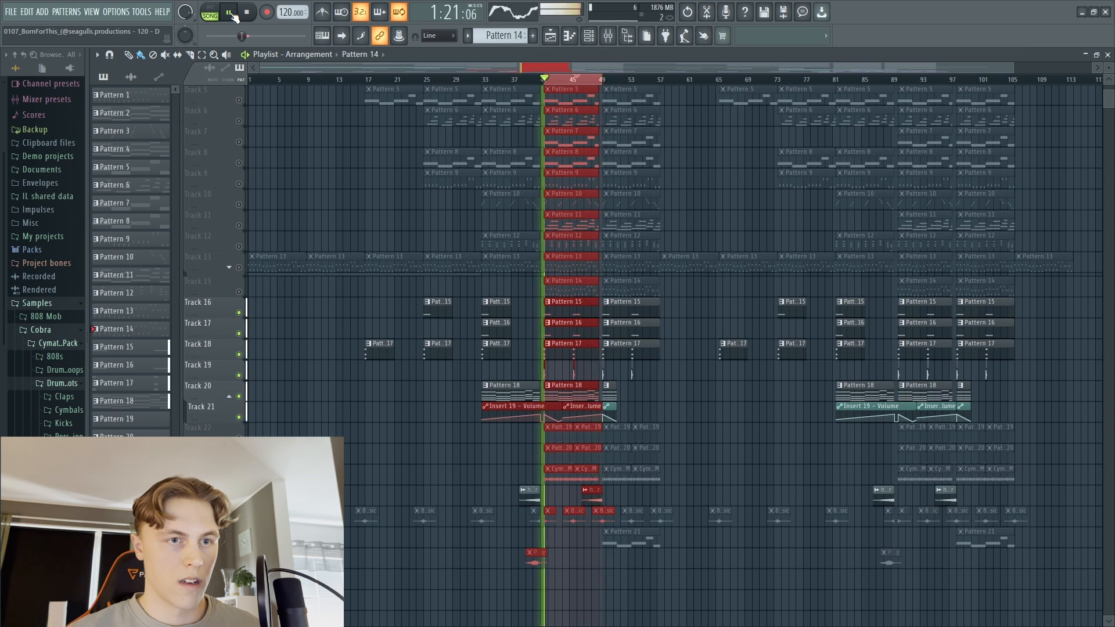
pyautogui.click(225, 12)
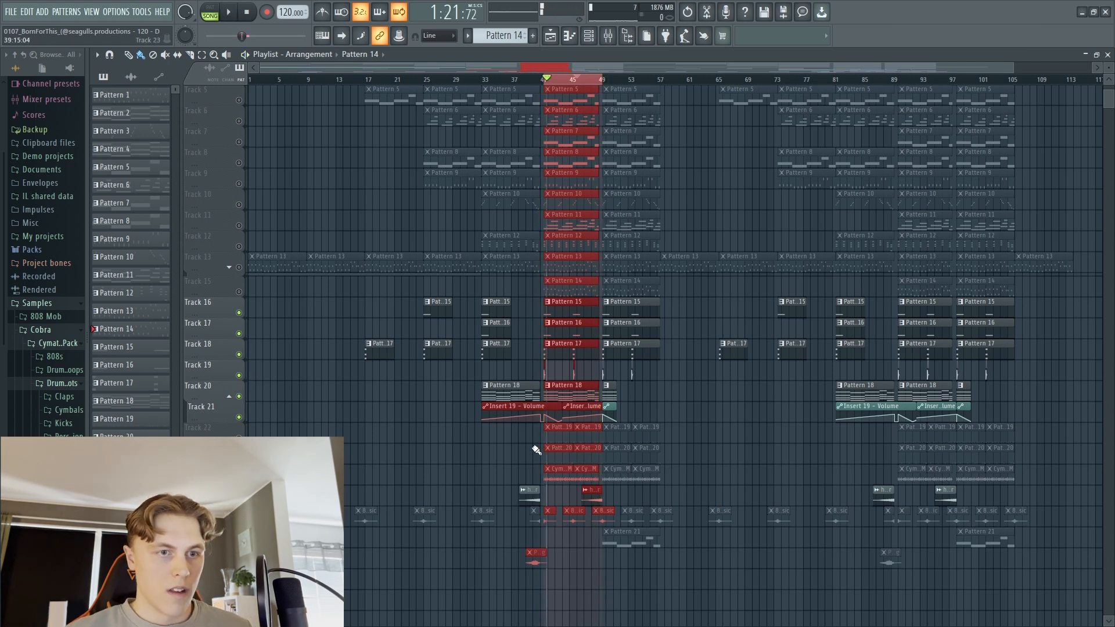
# Step: Enable Track 26 as well and play the selected section from its start
pyautogui.click(238, 522)
pyautogui.click(246, 12)
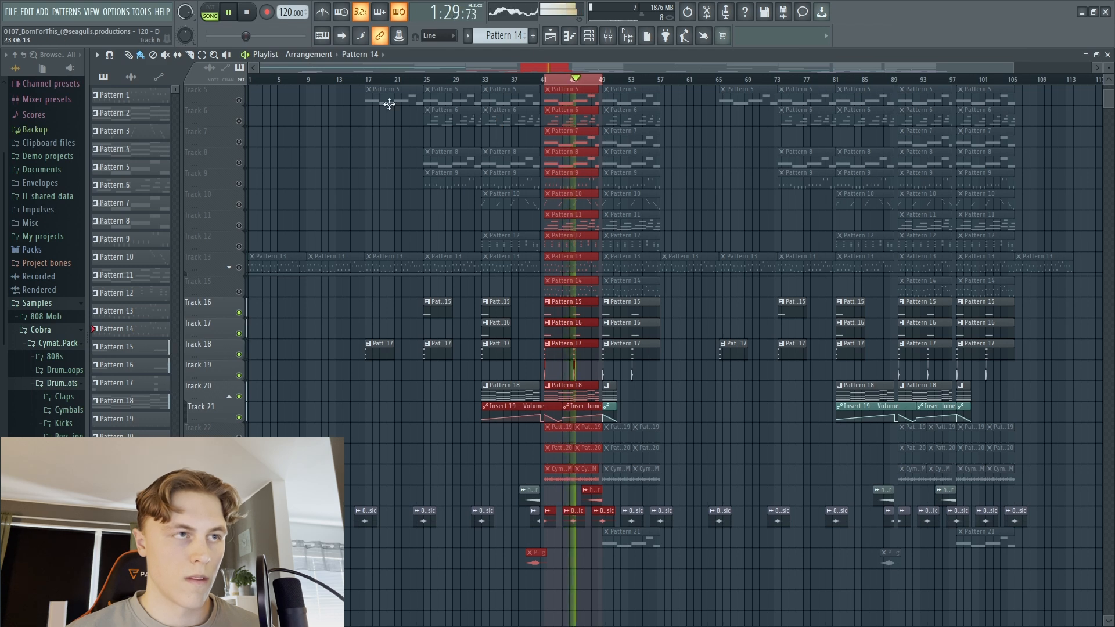
pyautogui.click(231, 17)
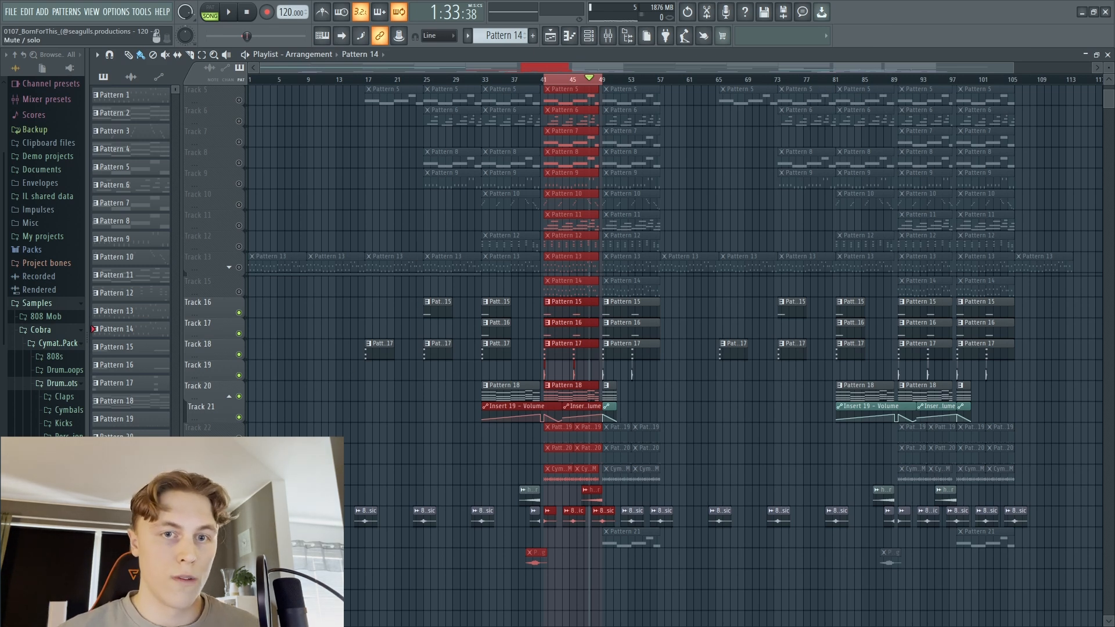
# Step: Enable Track 22 in the arrangement and play the selected section from its start
pyautogui.click(228, 13)
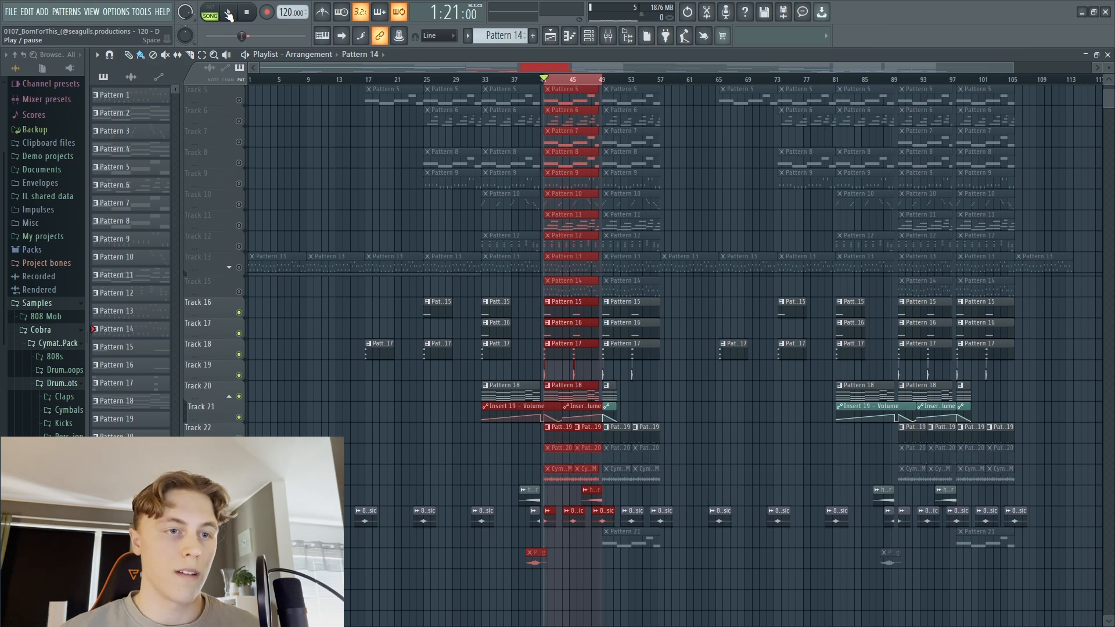
pyautogui.click(229, 13)
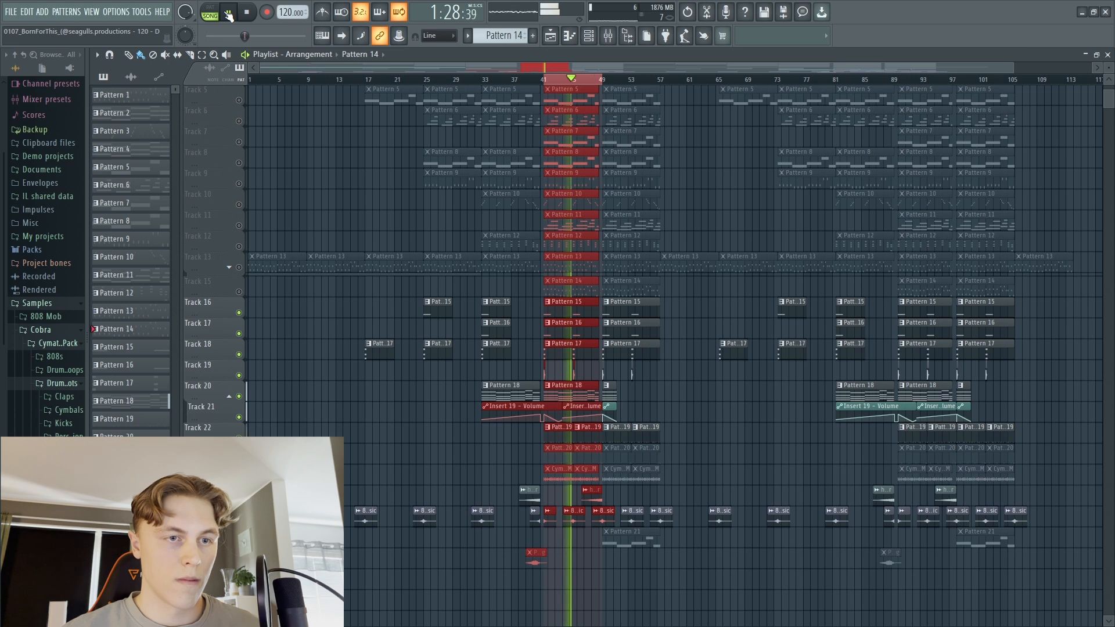
pyautogui.click(228, 14)
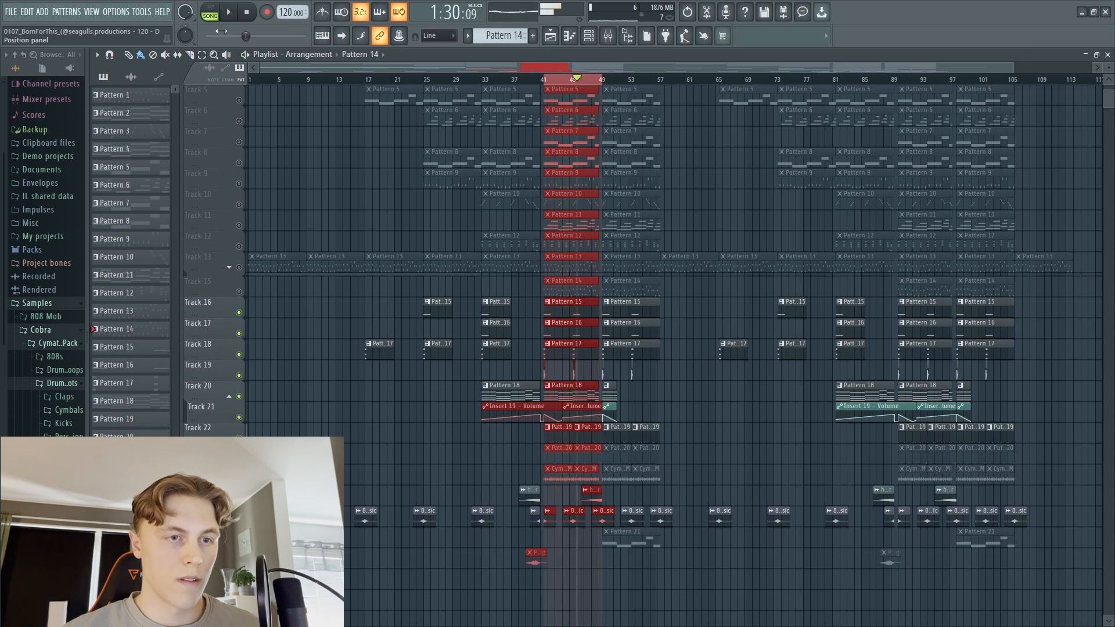
# Step: Enable Track 23 alongside Track 22, and play the selected section from its start
pyautogui.click(238, 459)
pyautogui.click(247, 13)
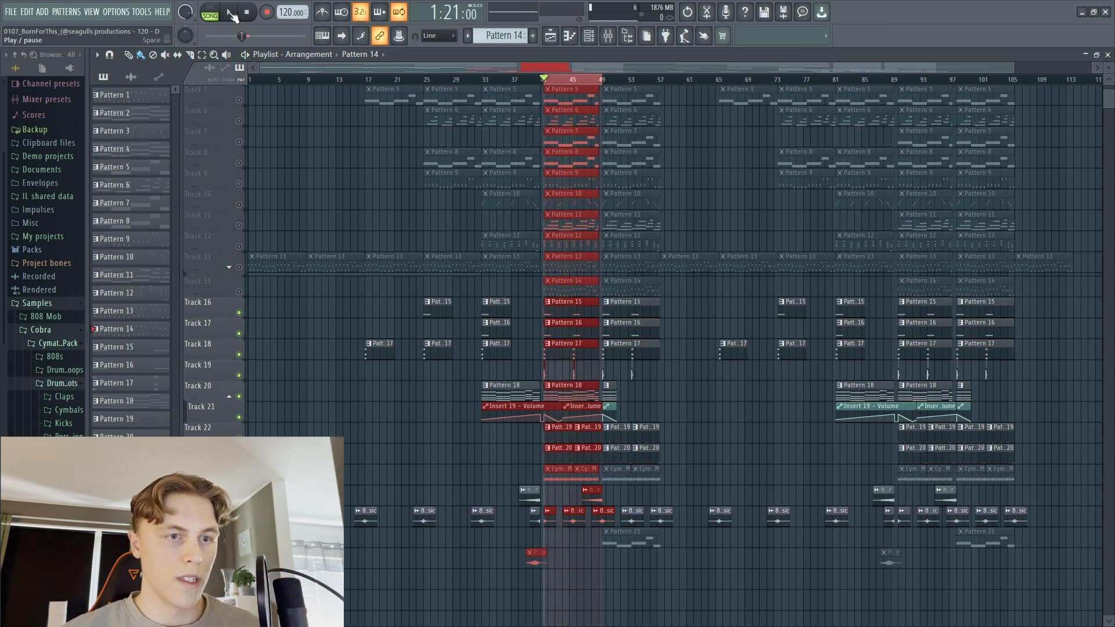
pyautogui.click(231, 14)
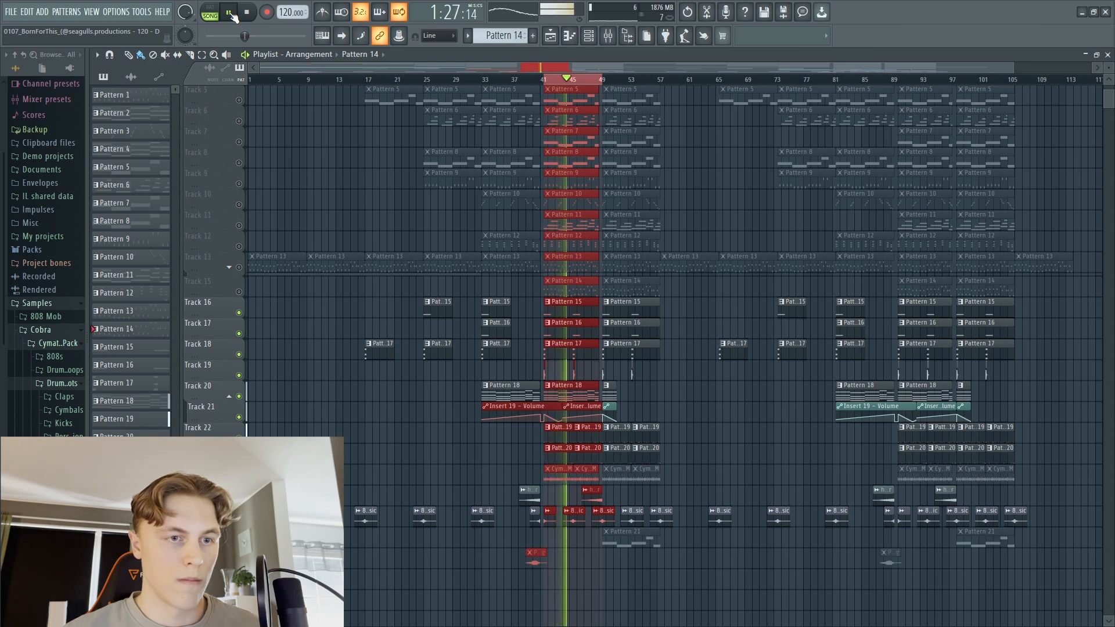
pyautogui.click(230, 12)
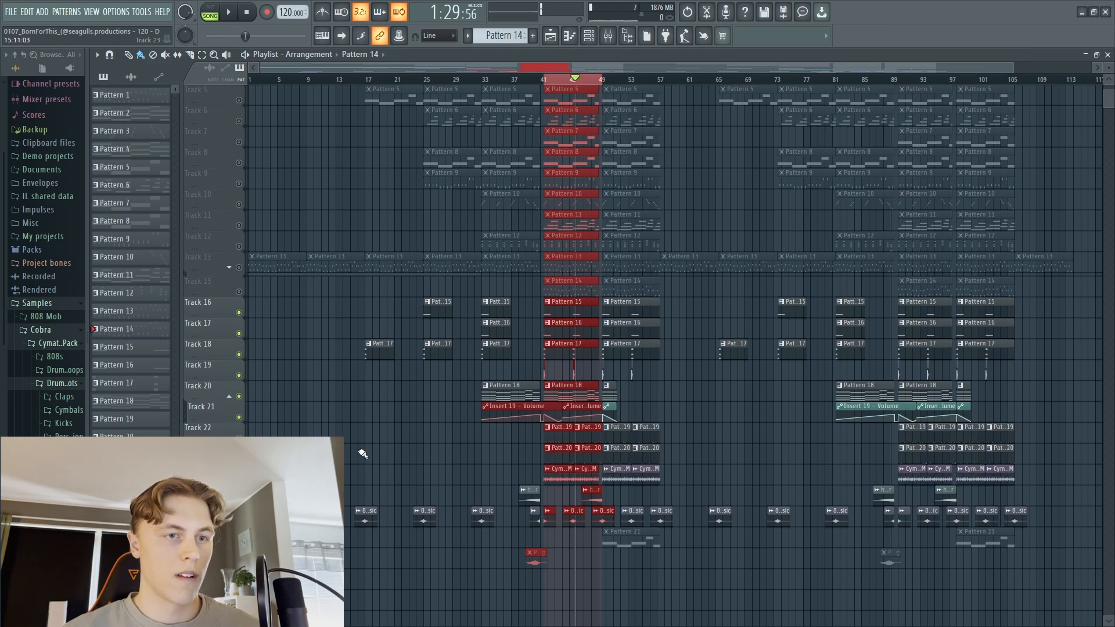
# Step: Enable Track 24 in addition to Tracks 22 and 23, and play the selected section from its start
pyautogui.click(247, 12)
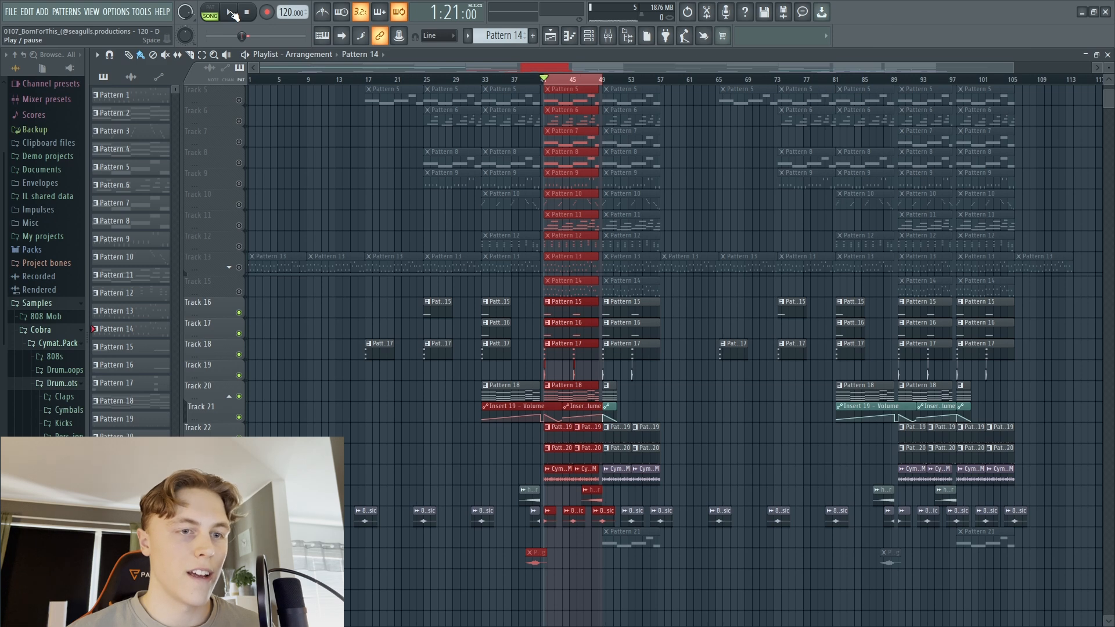
pyautogui.click(233, 13)
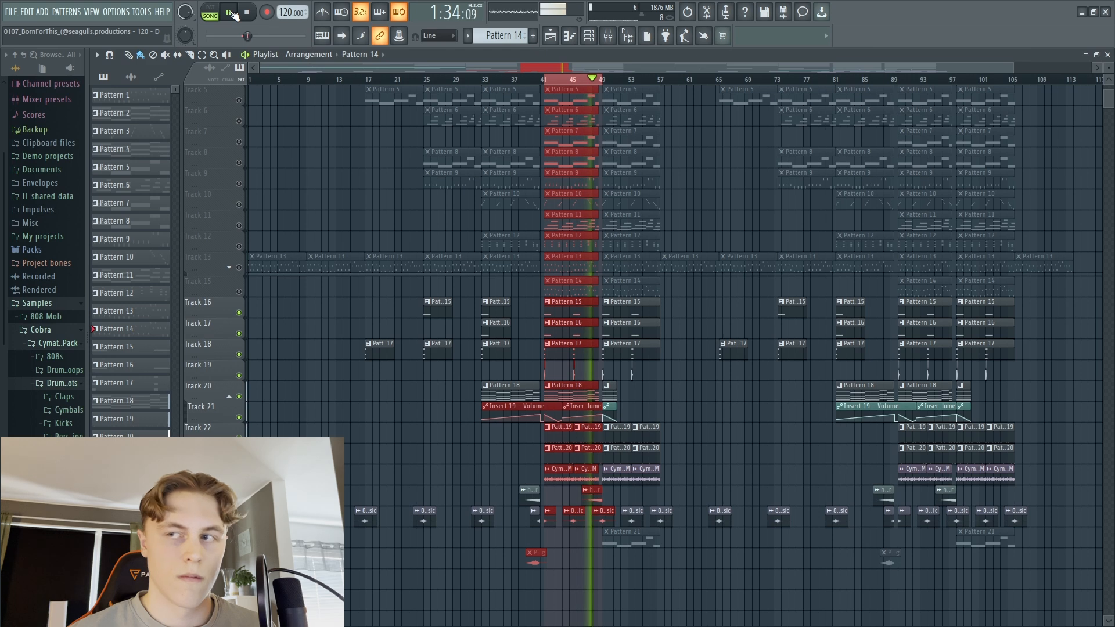
pyautogui.click(230, 13)
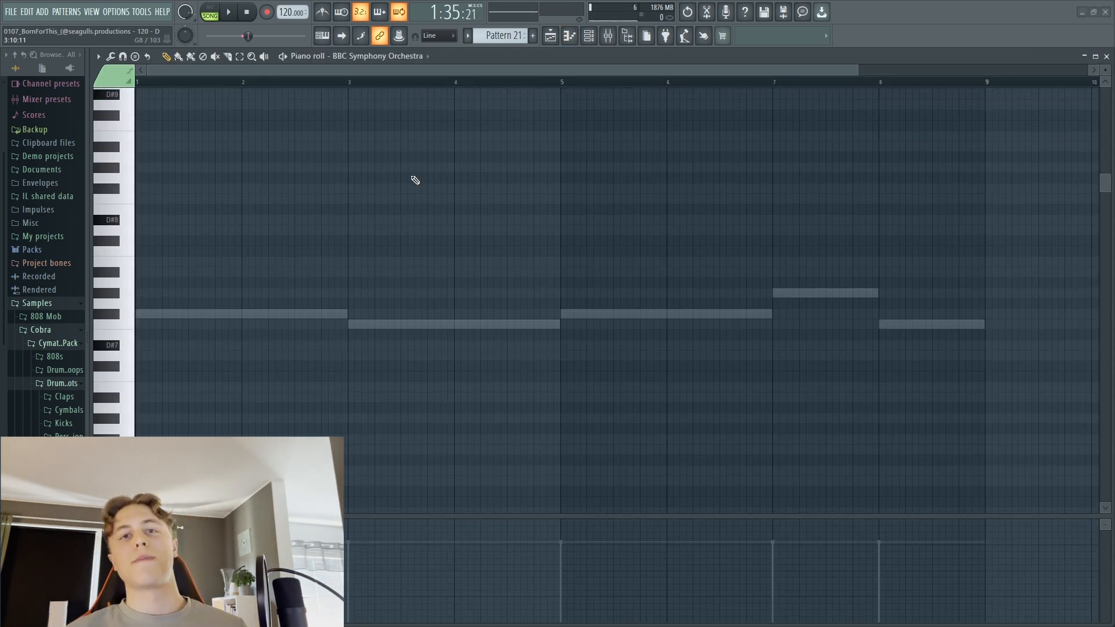
# Step: Play the BBC Symphony Orchestra notes of Pattern 21 on their own in pattern mode
pyautogui.click(231, 13)
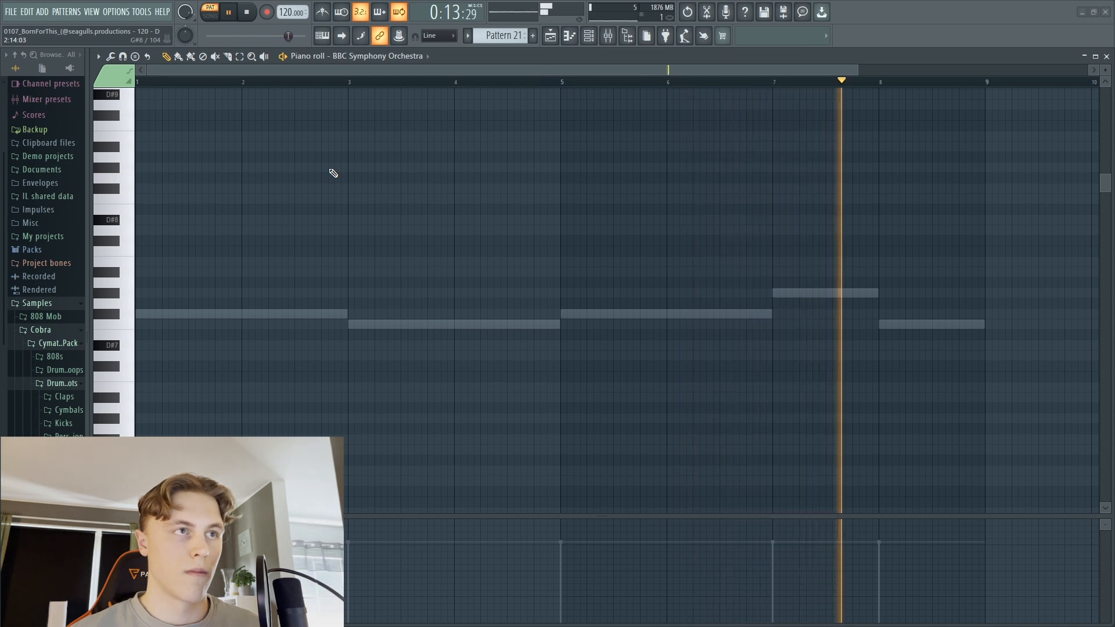
pyautogui.click(230, 13)
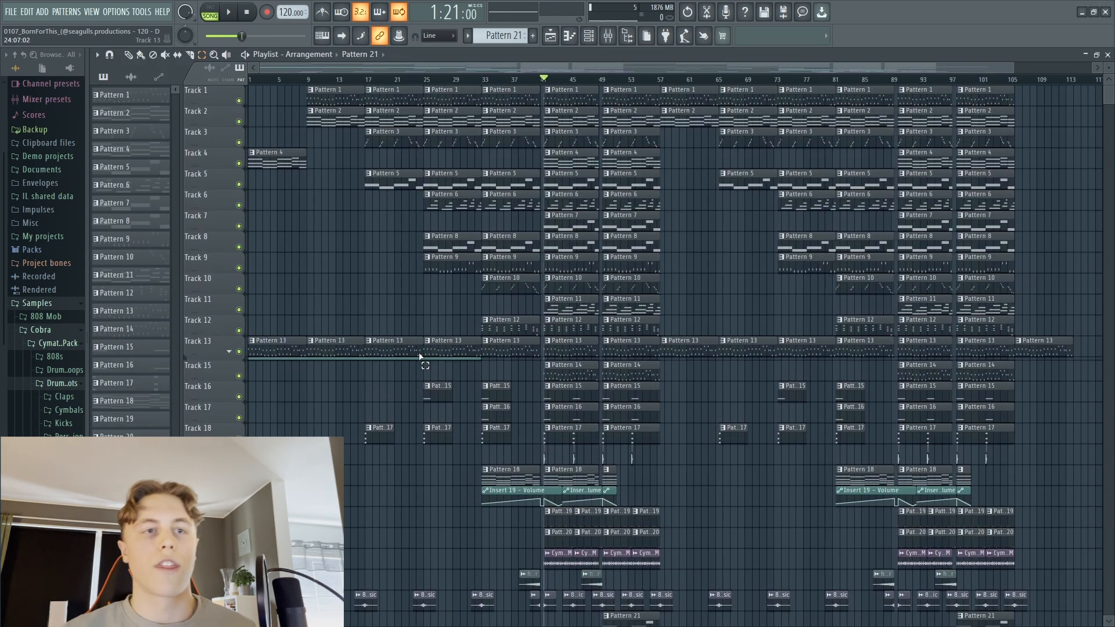
# Step: Examine the full arrangement with all tracks enabled, checking the build-up before bar 41, the main sections and the ending
pyautogui.press('b')
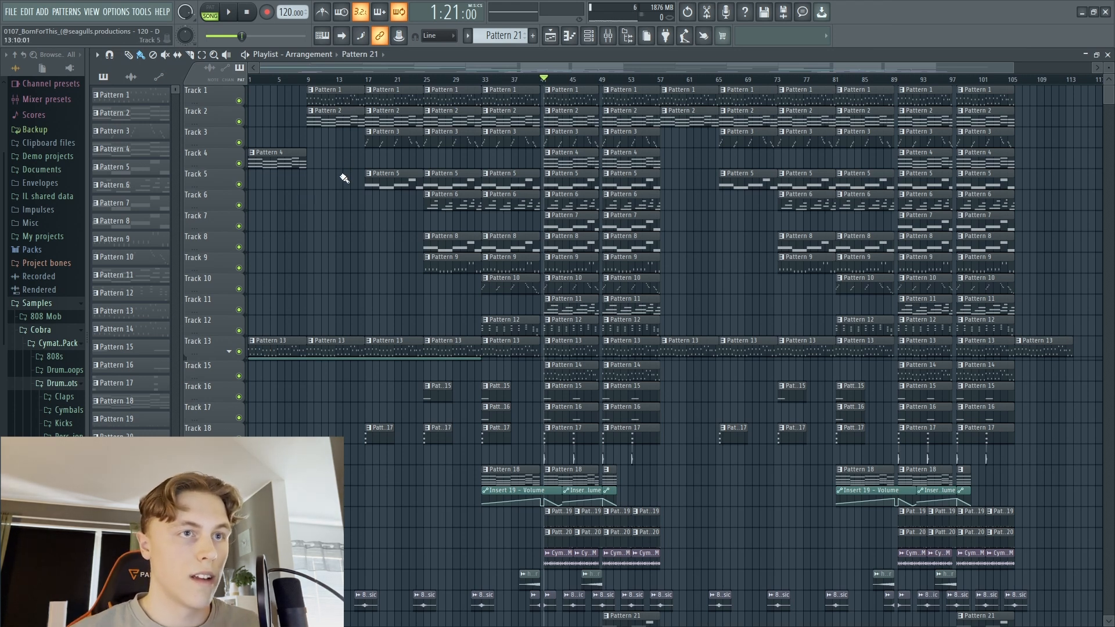
pyautogui.click(542, 80)
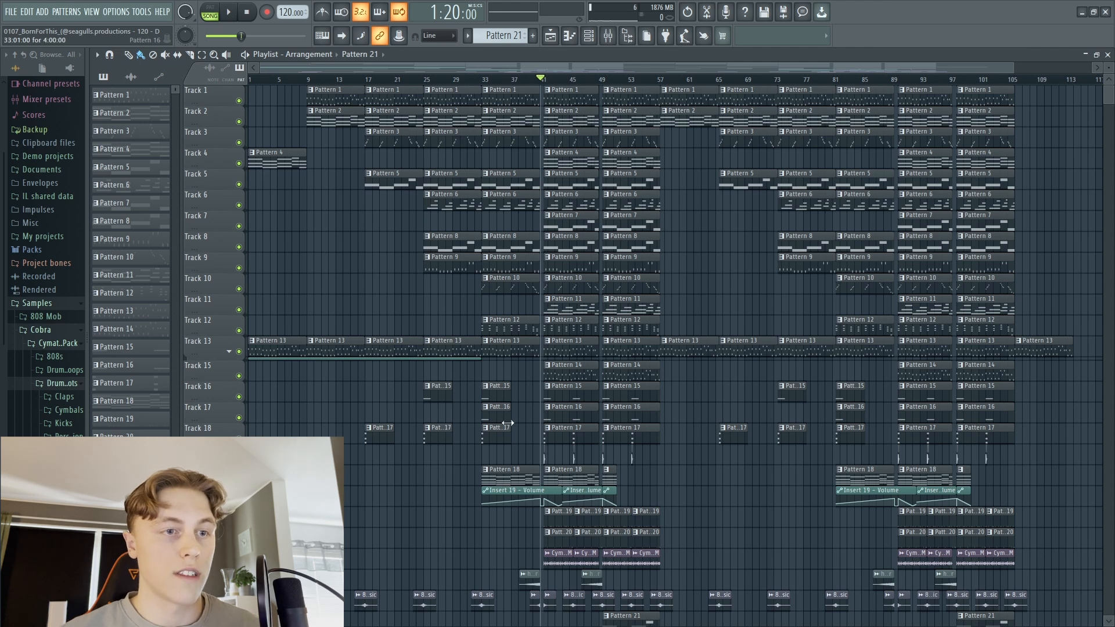
pyautogui.moveTo(528, 428); pyautogui.dragTo(515, 401)
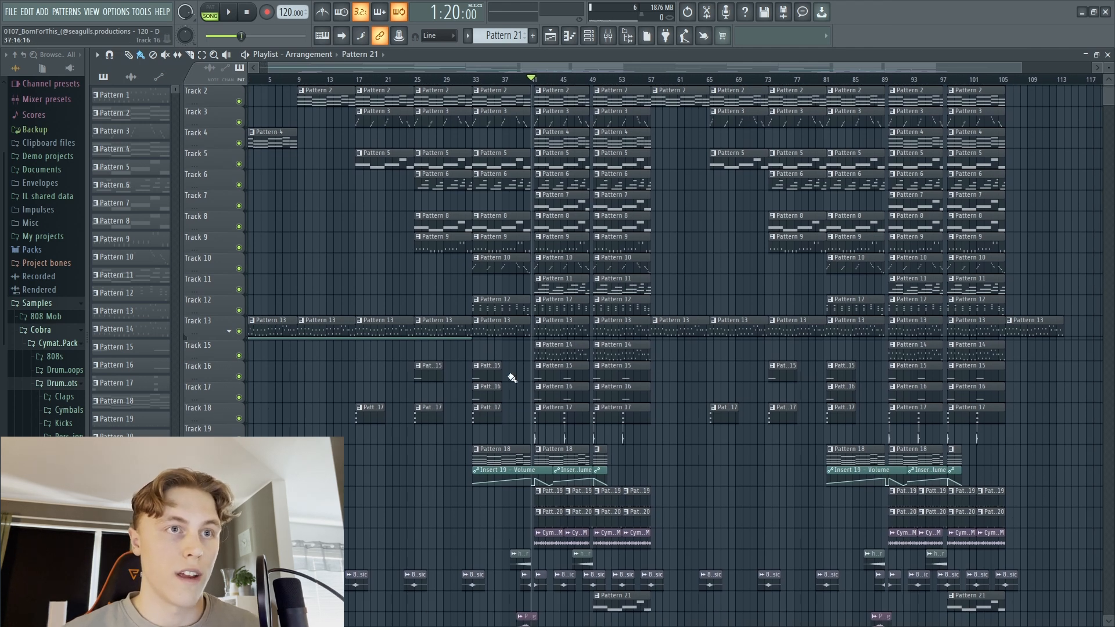
pyautogui.moveTo(477, 158); pyautogui.dragTo(437, 179)
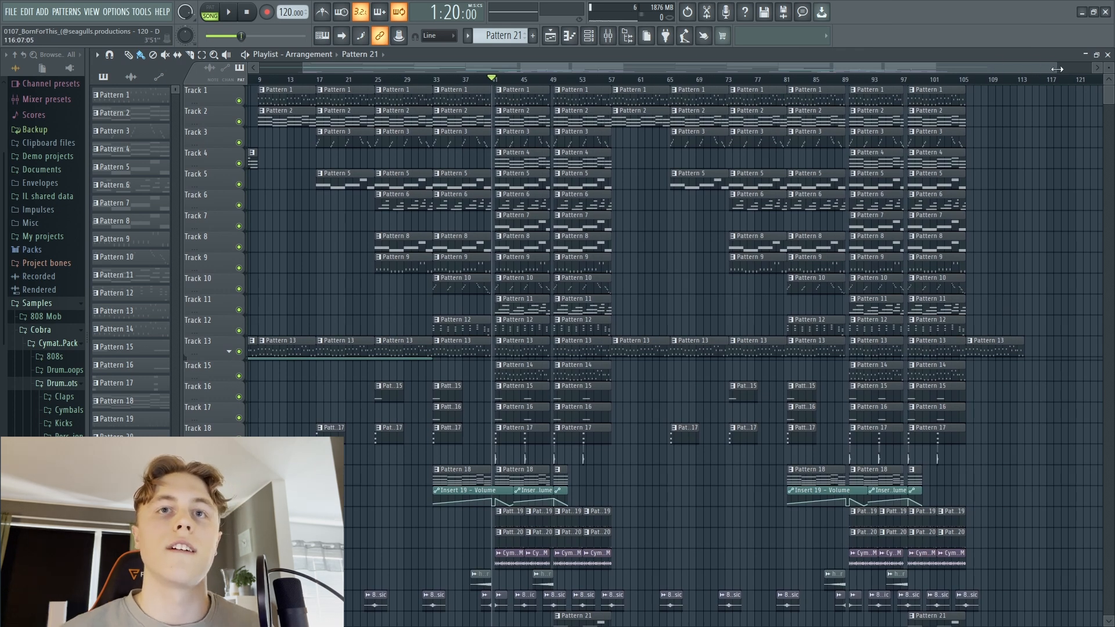
pyautogui.moveTo(1057, 68); pyautogui.dragTo(714, 68)
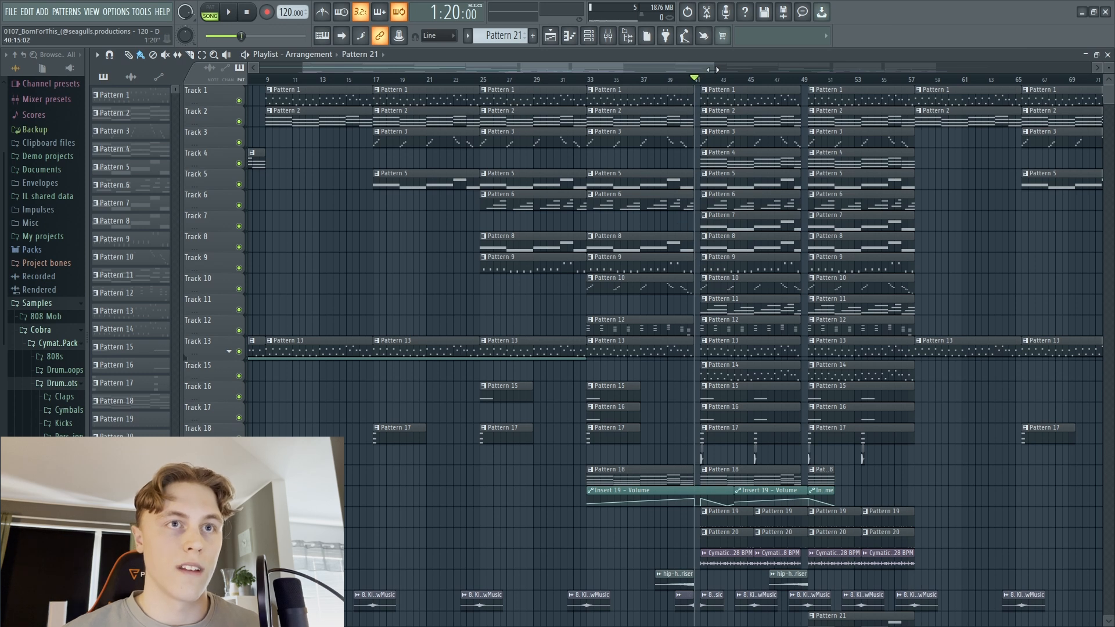
pyautogui.moveTo(713, 69); pyautogui.dragTo(1091, 68)
pyautogui.scroll(-5, 499, 393)
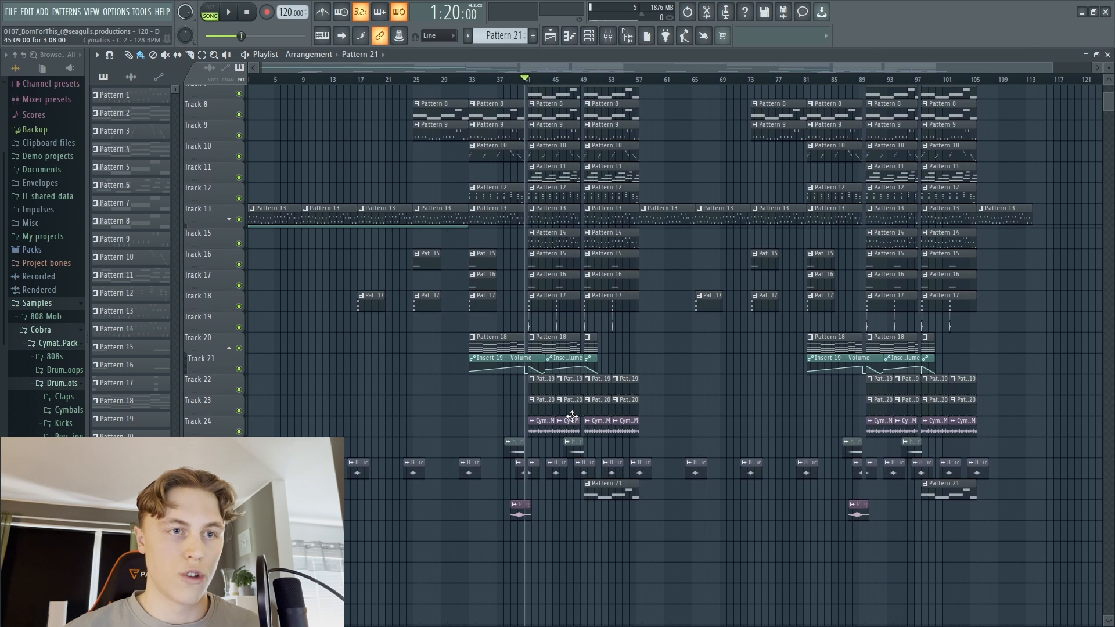
pyautogui.scroll(1, 646, 363)
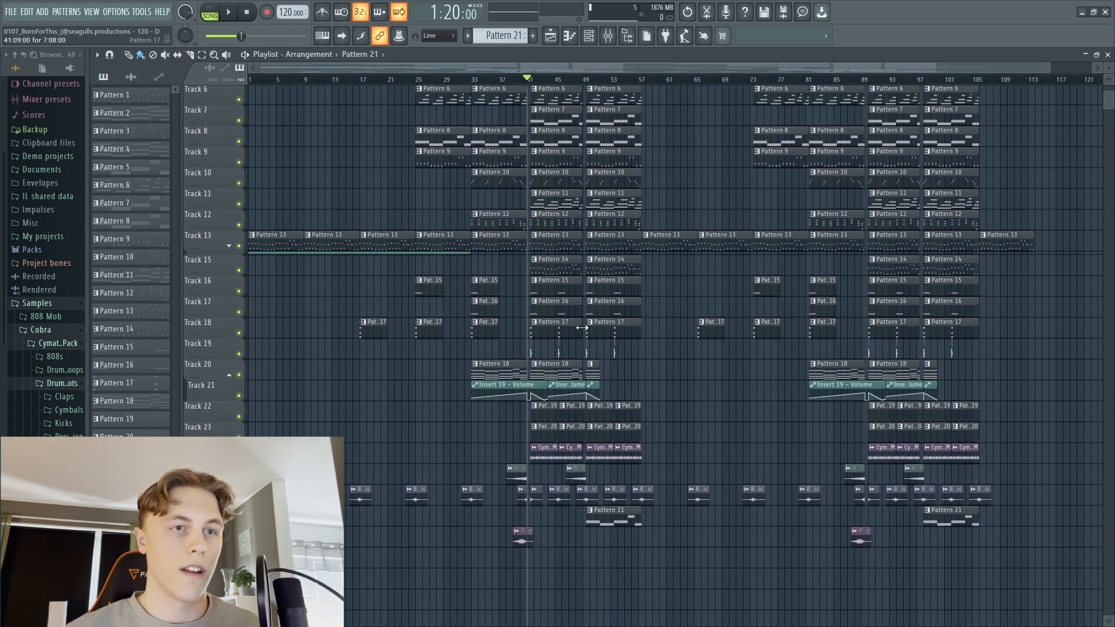
pyautogui.scroll(-3, 603, 239)
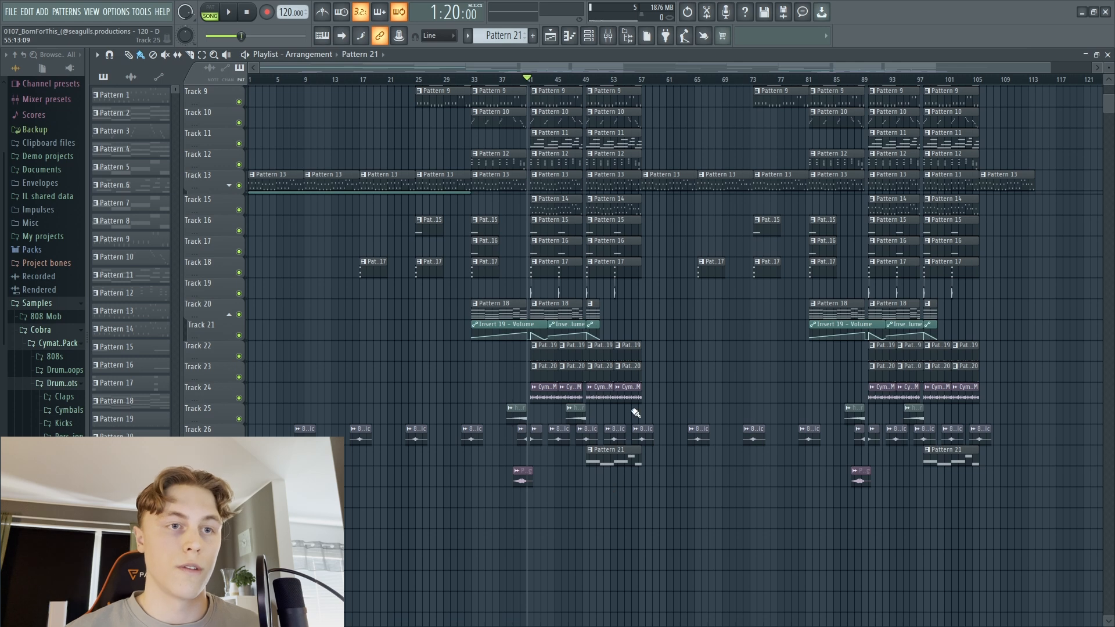
pyautogui.scroll(8, 674, 238)
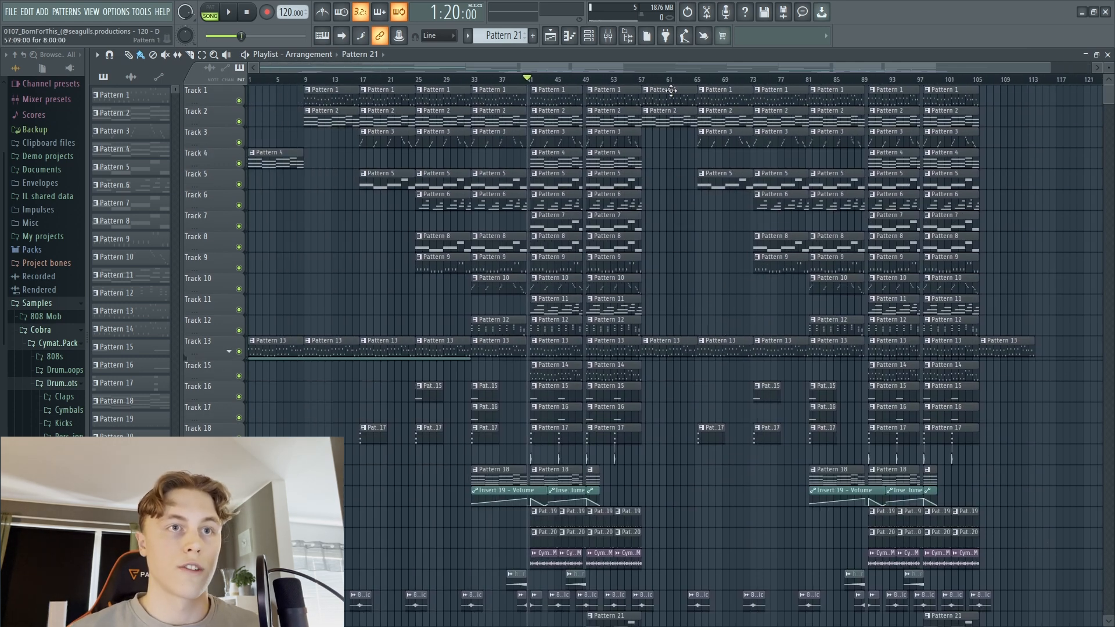
pyautogui.hscroll(5, 679, 177)
pyautogui.hscroll(5, 777, 281)
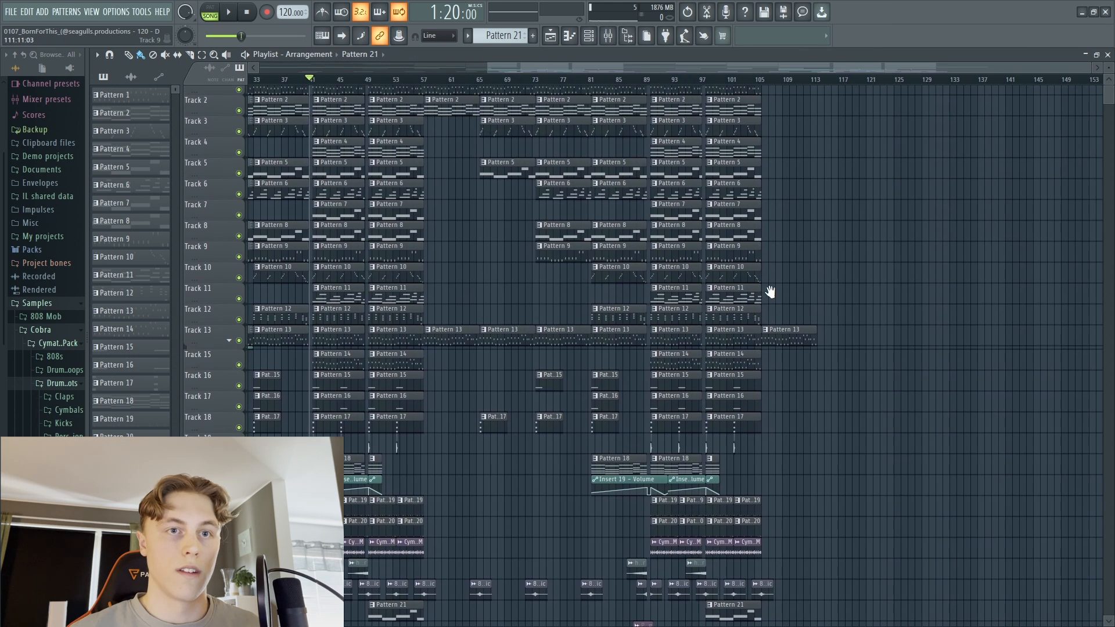
pyautogui.hscroll(4, 763, 237)
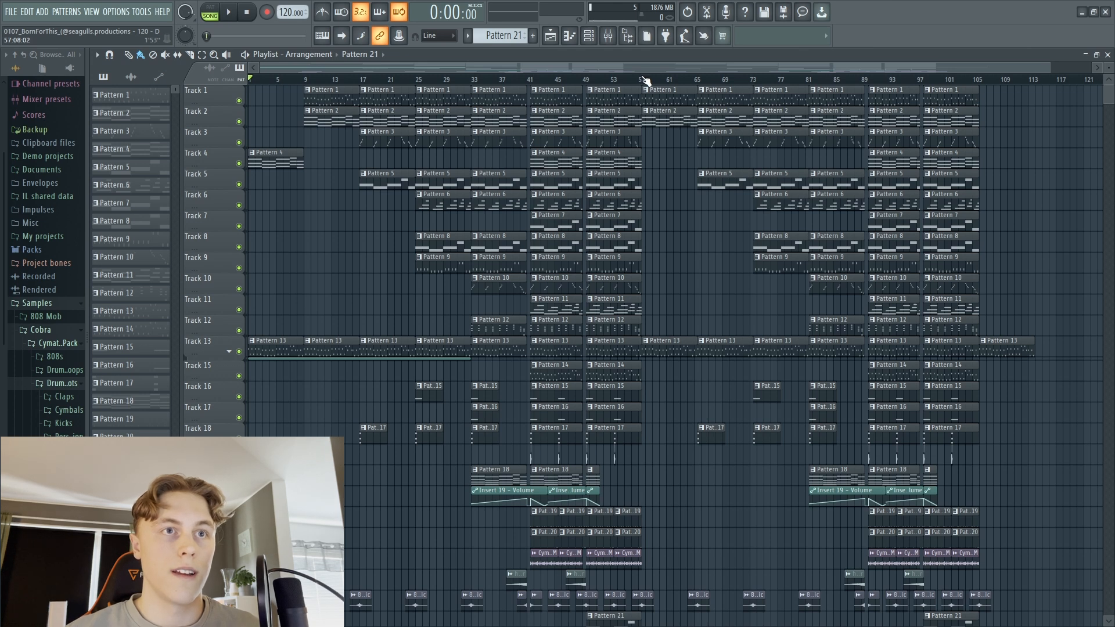
# Step: Play the complete arrangement from the beginning of the song with all tracks enabled
pyautogui.click(231, 12)
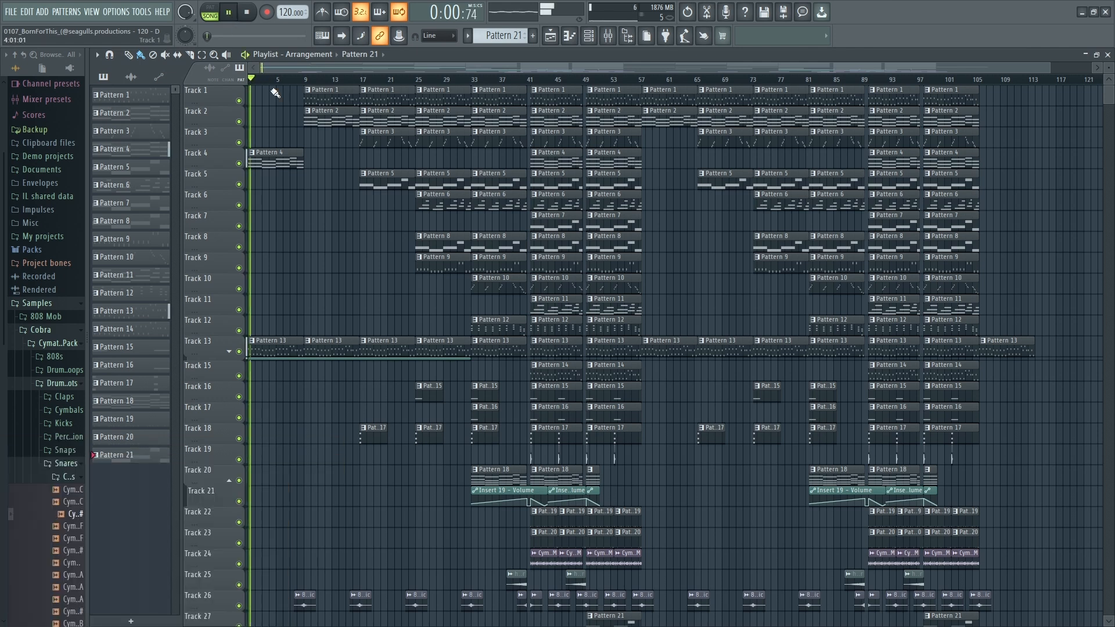